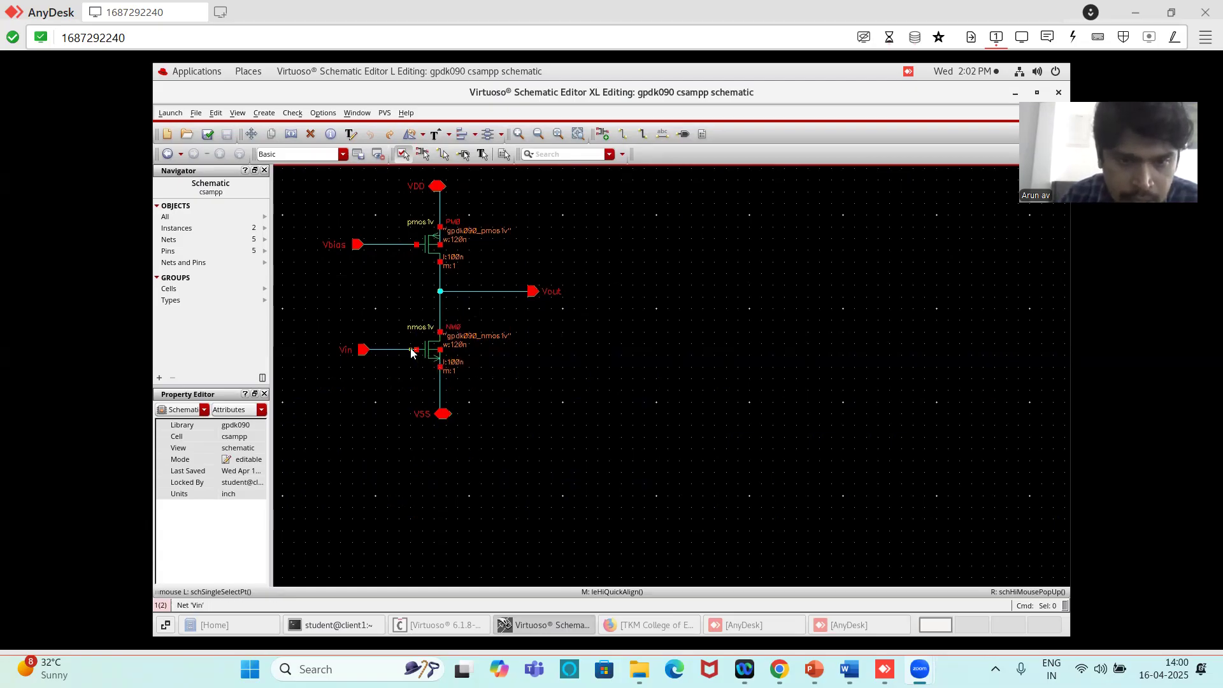
# - Inspect the body-tie type and tap settings in the properties of the NMOS and PMOS transistors
pyautogui.click(429, 350)
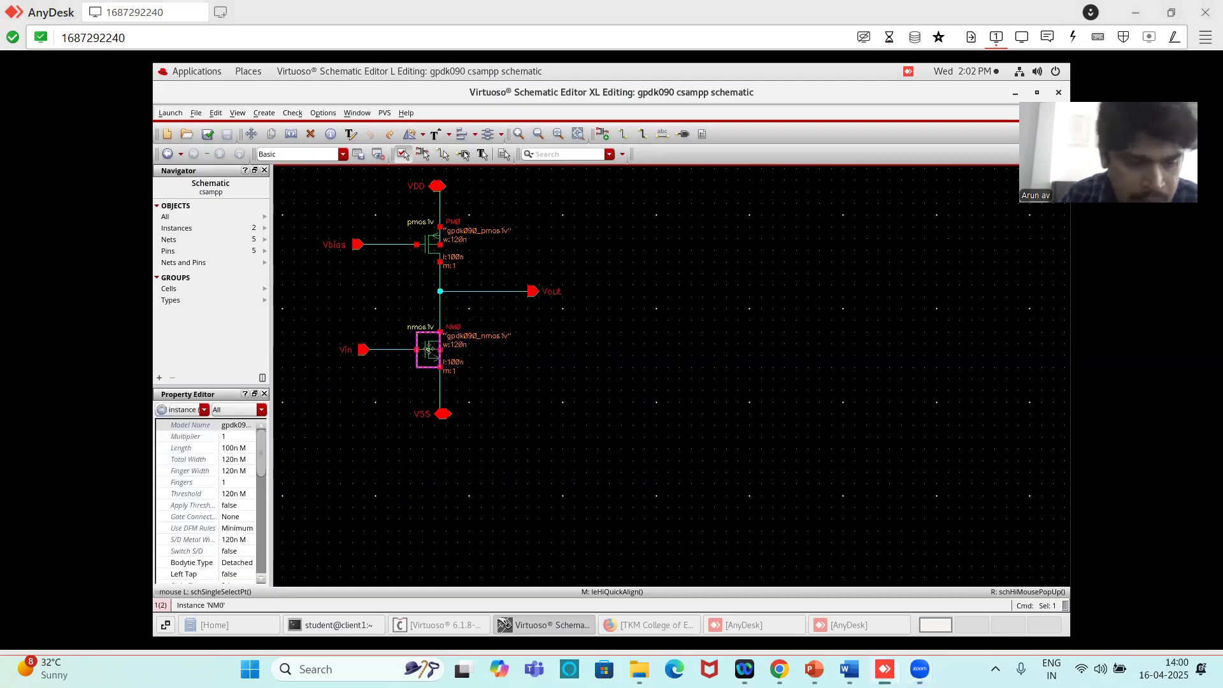
pyautogui.press('q')
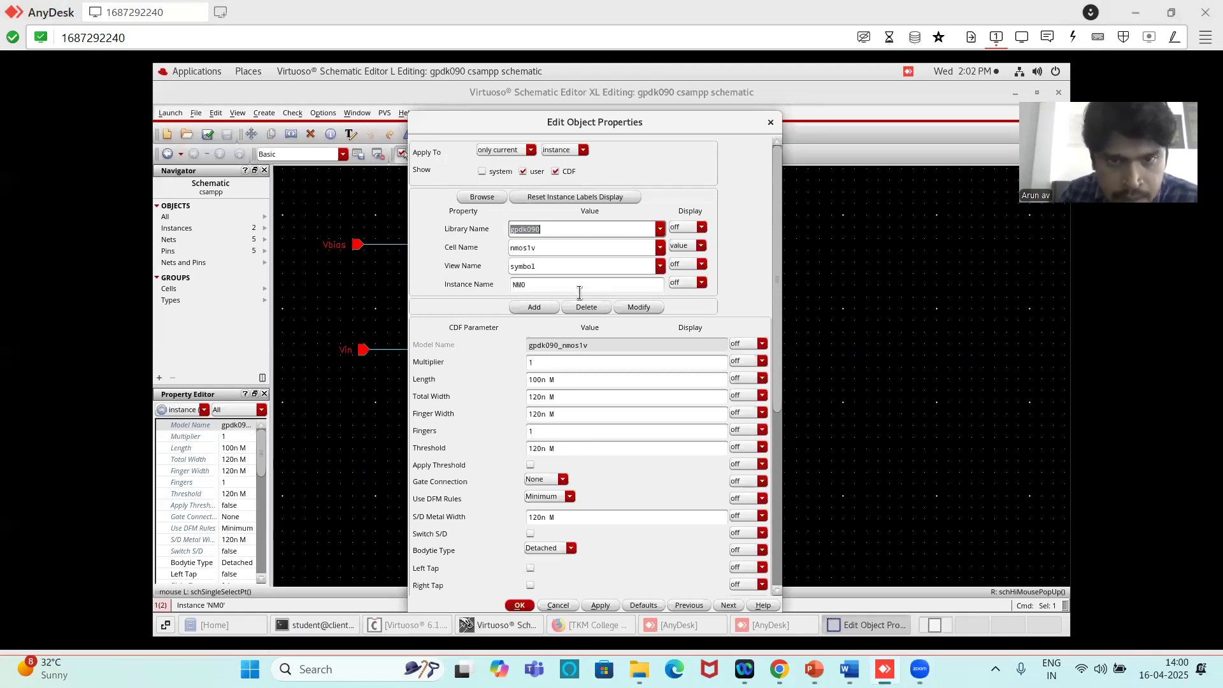
pyautogui.scroll(-3, 644, 423)
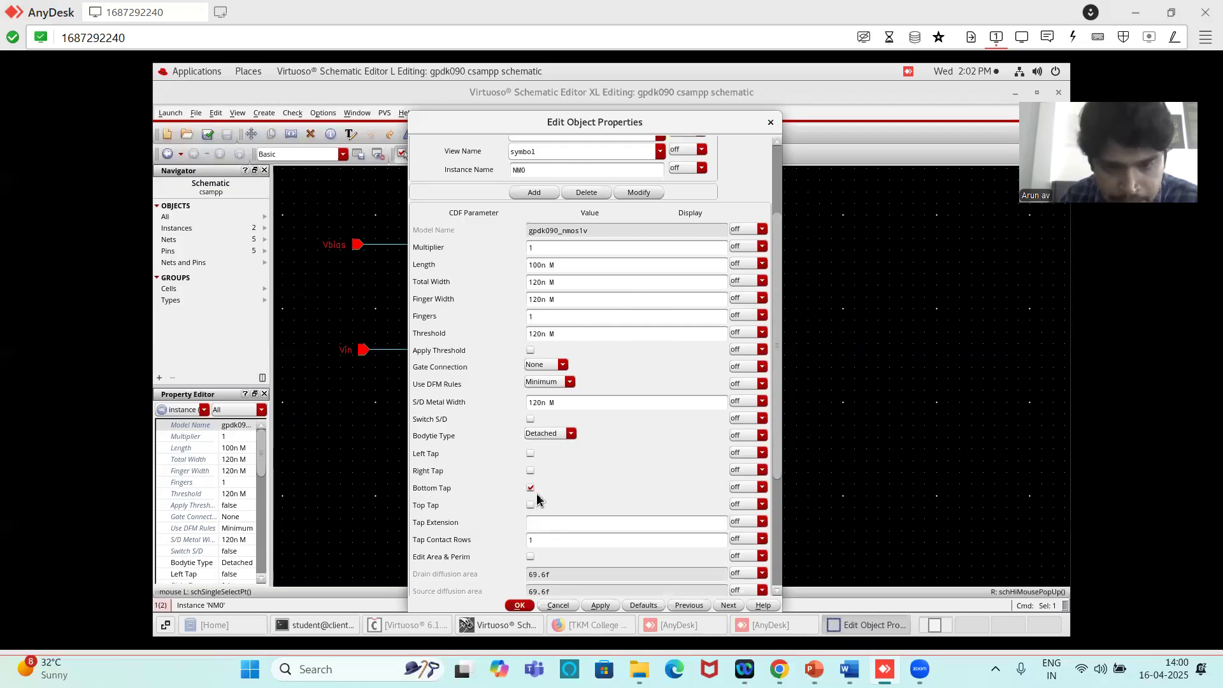
pyautogui.click(526, 606)
pyautogui.click(426, 251)
pyautogui.press('q')
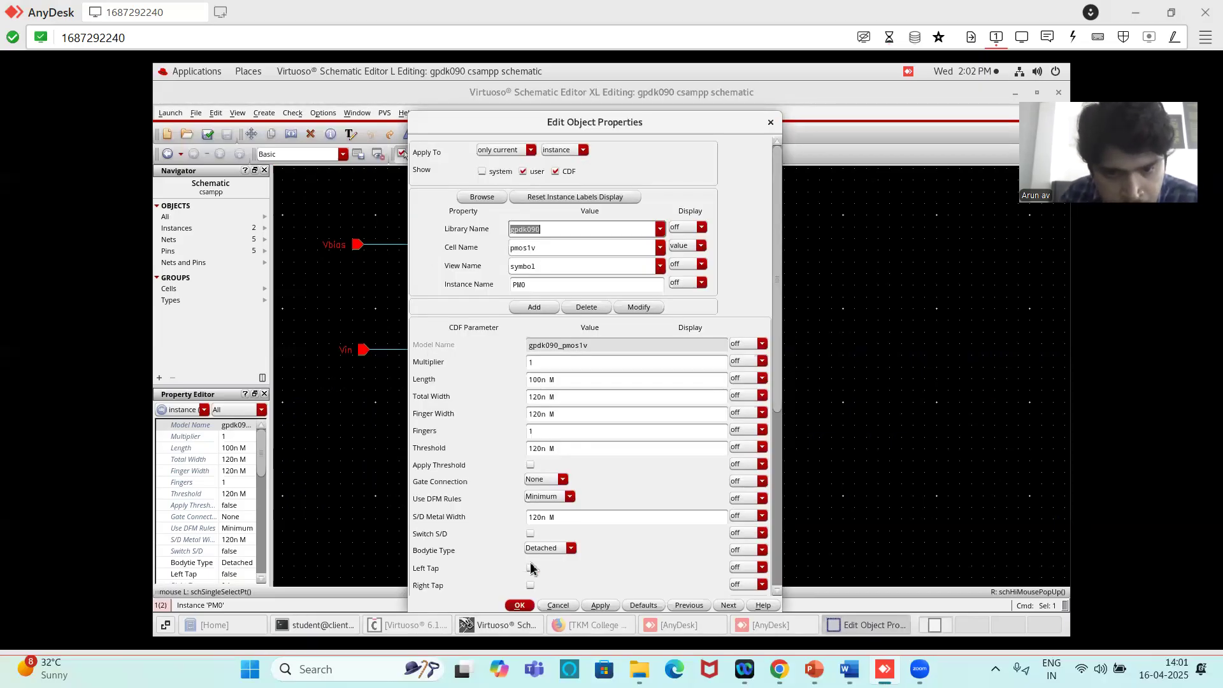
pyautogui.scroll(-2, 573, 553)
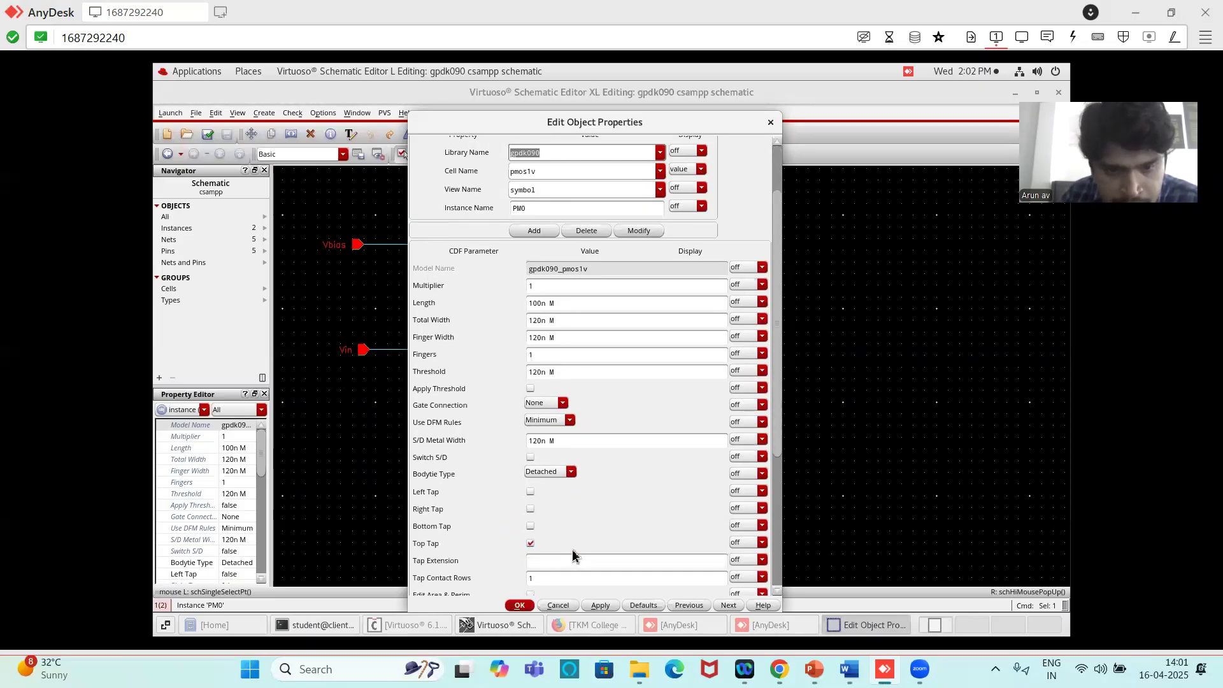
pyautogui.click(530, 544)
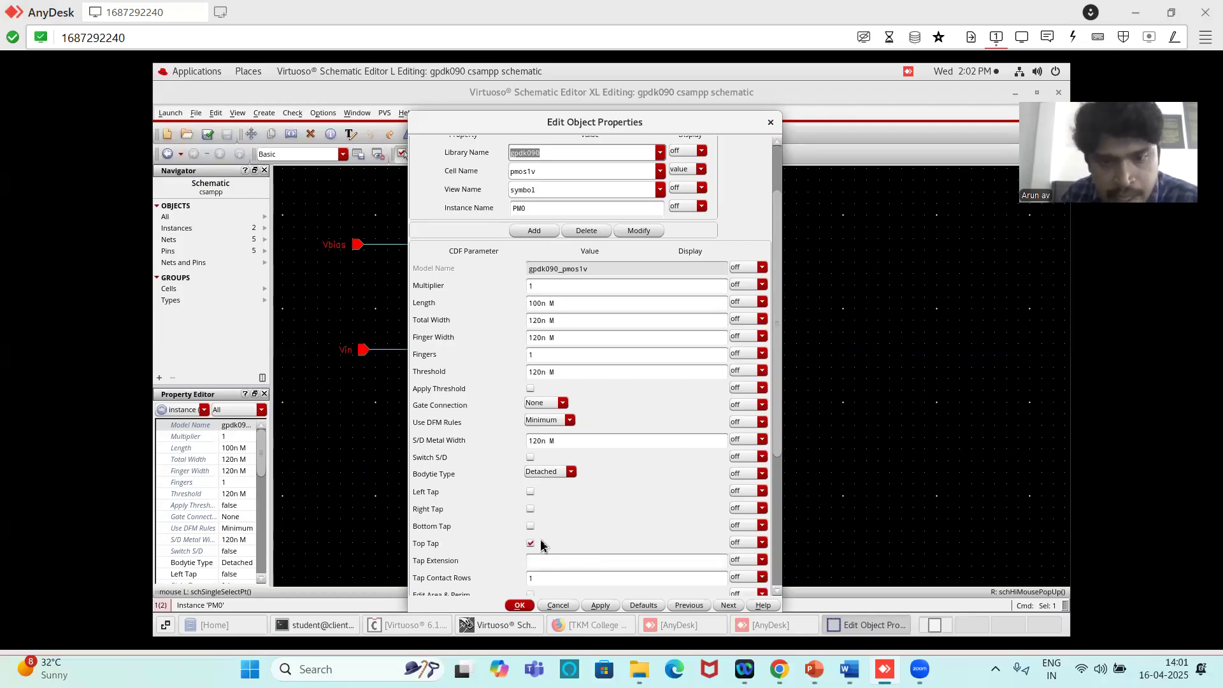
pyautogui.click(519, 606)
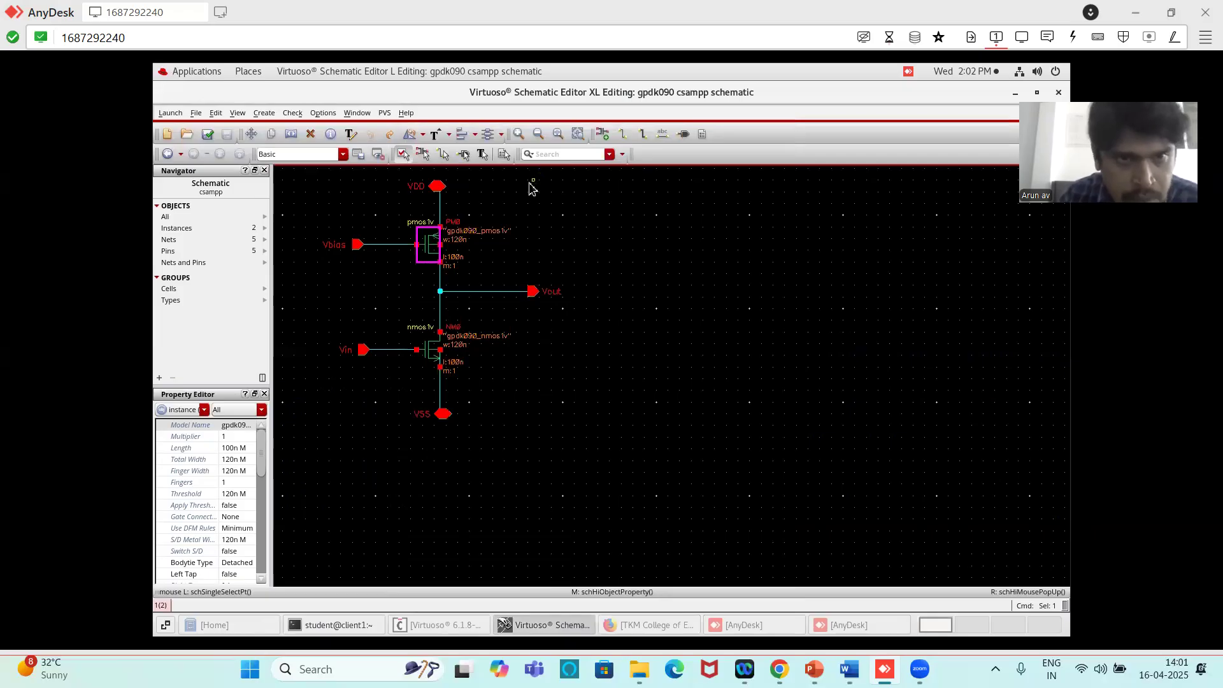
pyautogui.press('s')
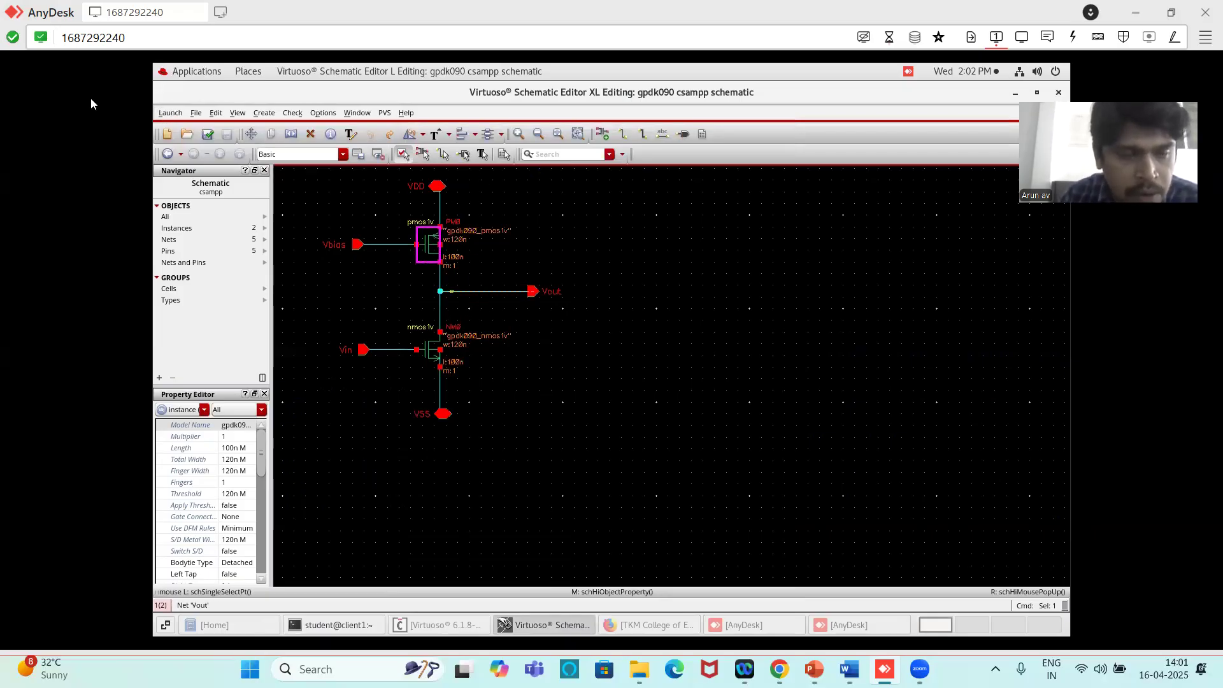
# - Launch Layout XL for the schematic, creating a new csampp layout in the csamprec library with automatic configuration
pyautogui.click(169, 113)
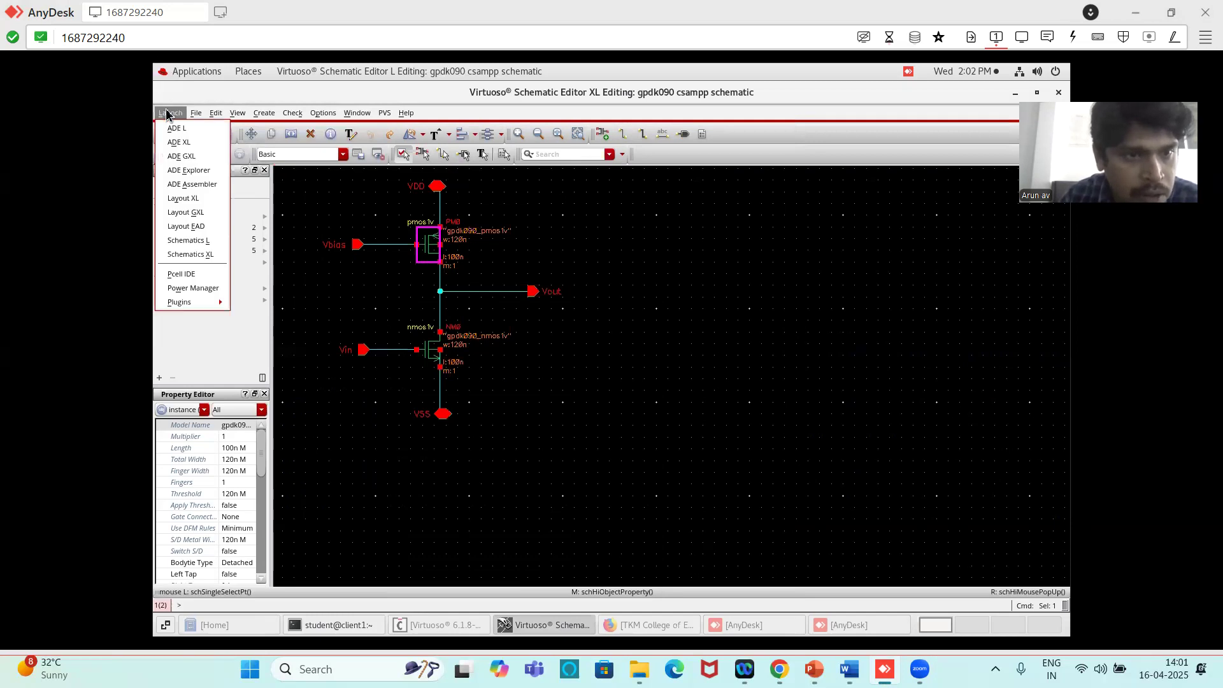
pyautogui.click(195, 198)
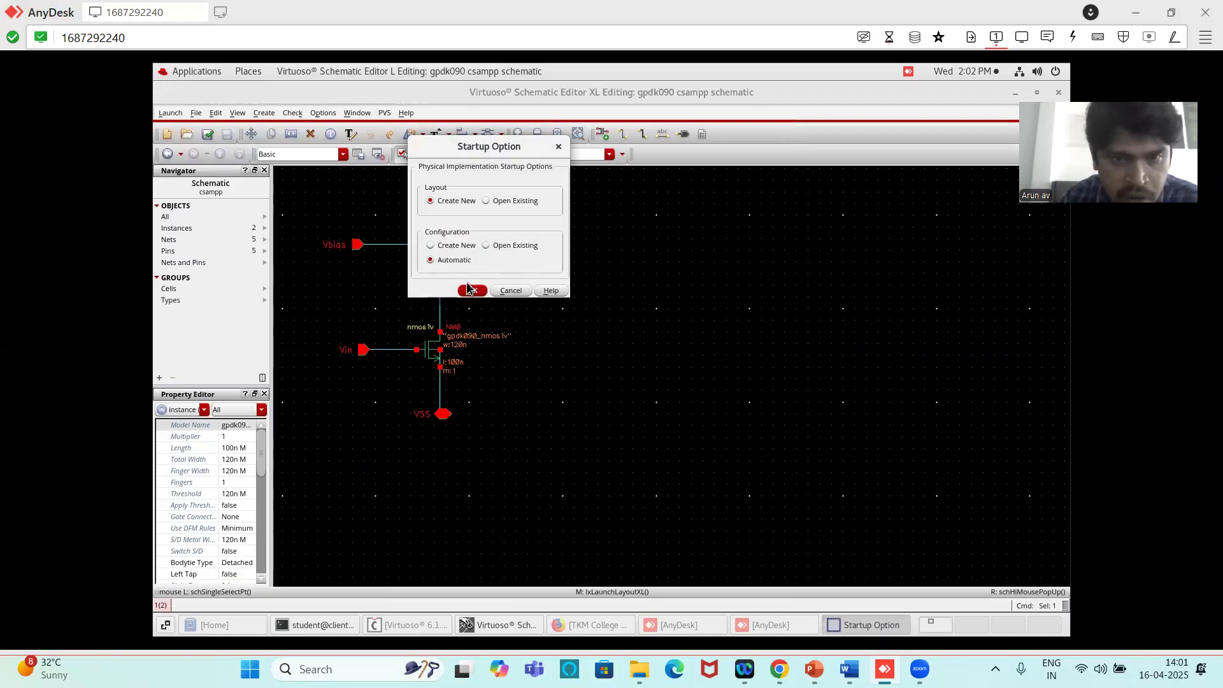
pyautogui.click(472, 291)
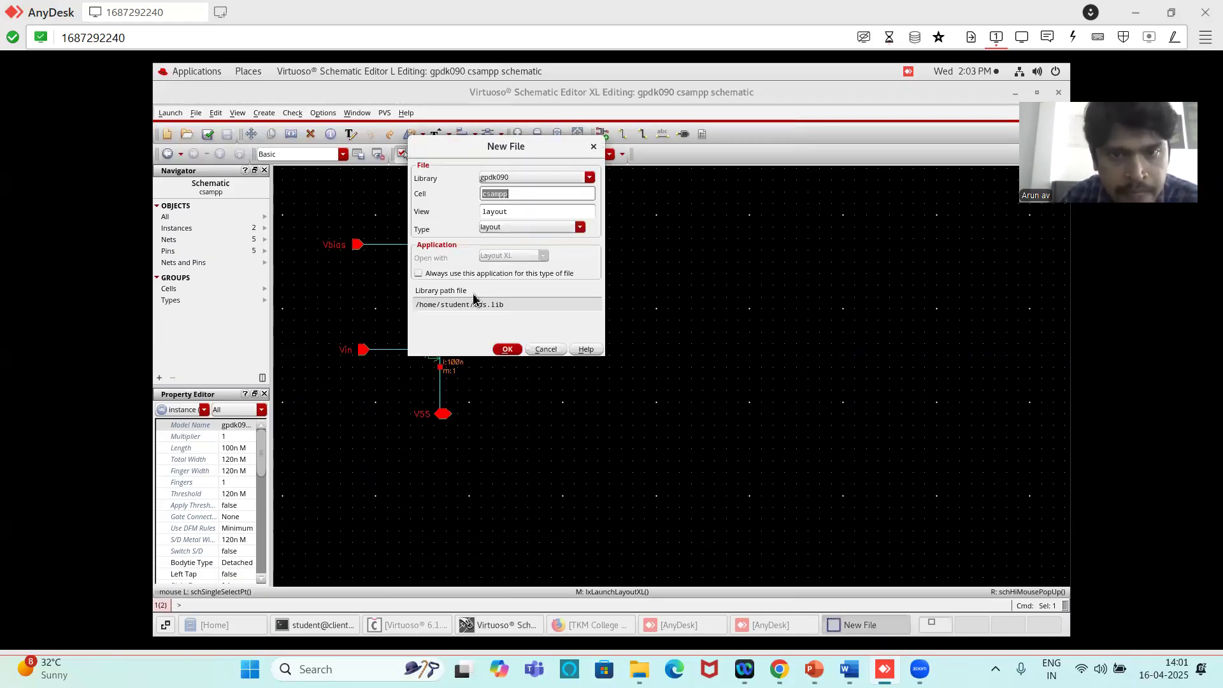
pyautogui.click(589, 177)
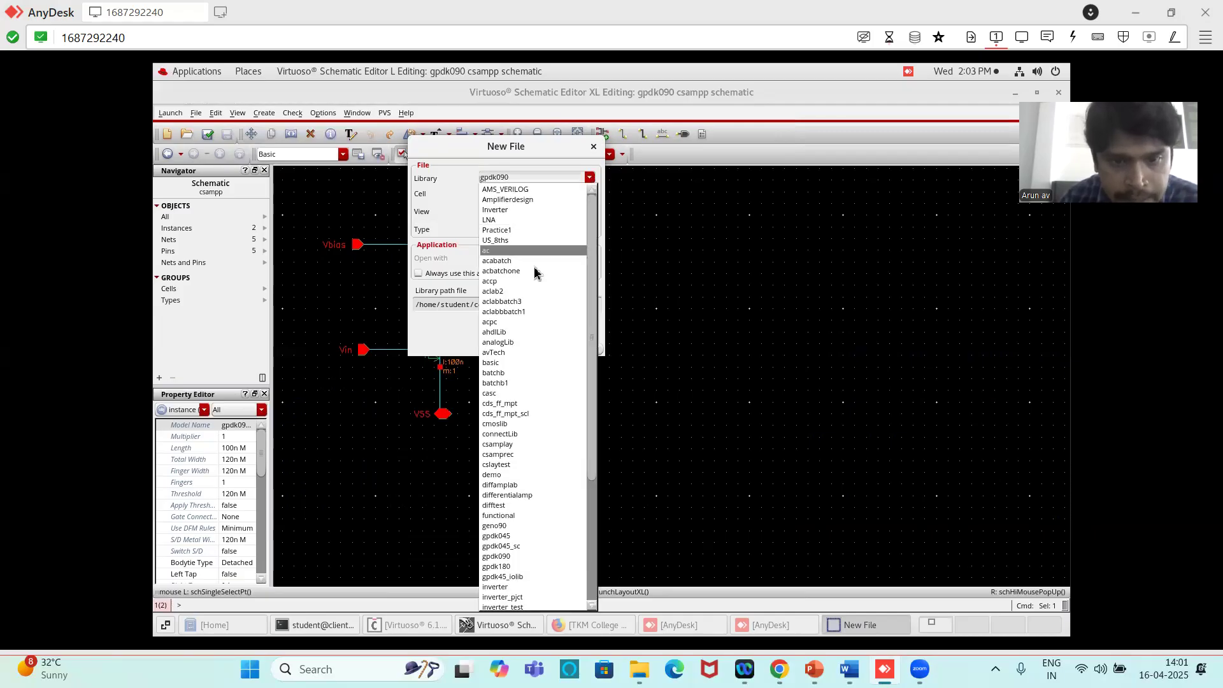
pyautogui.click(511, 454)
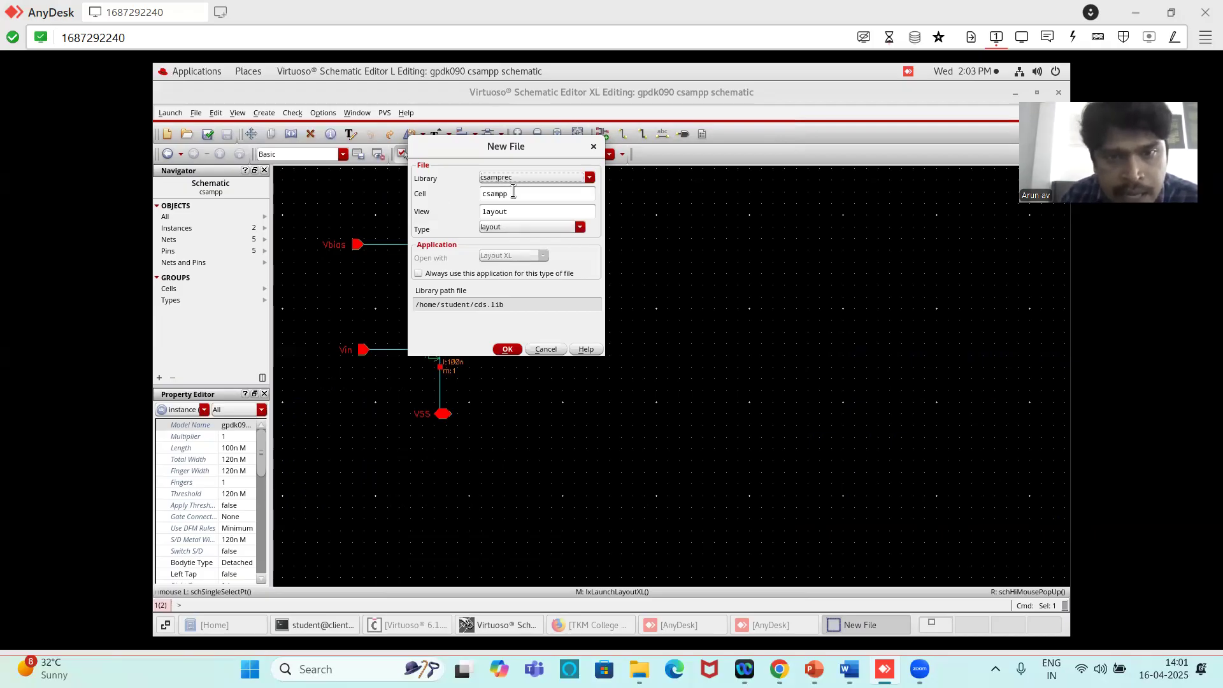
pyautogui.click(507, 349)
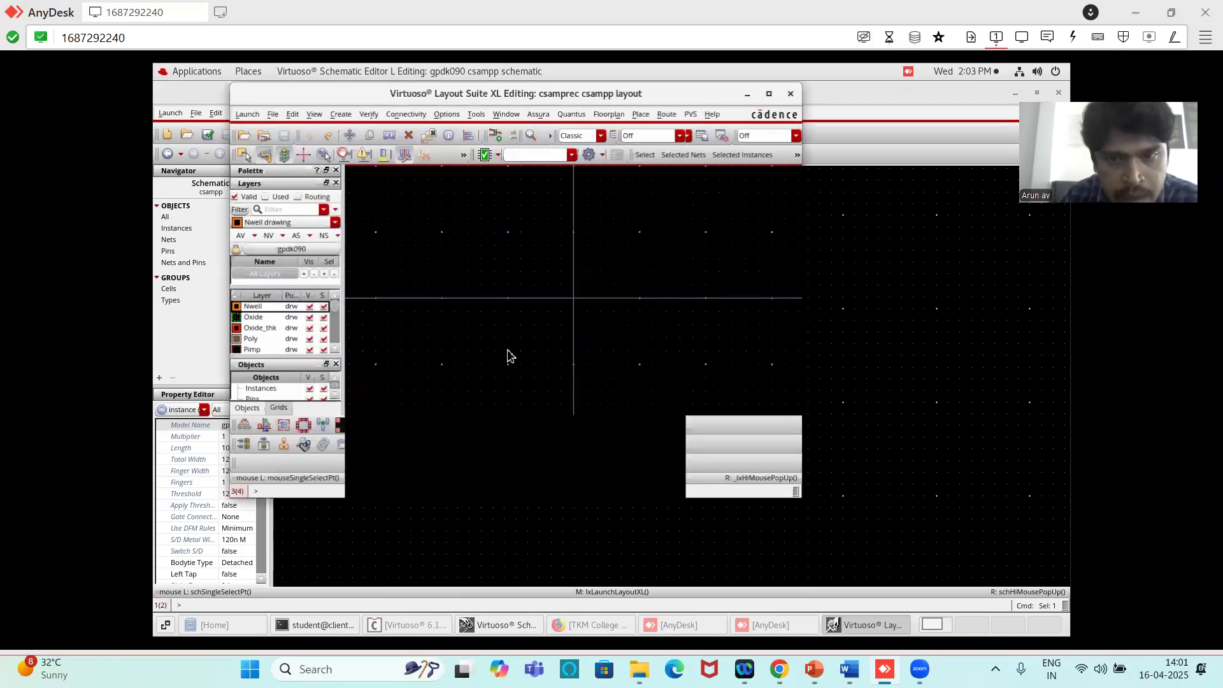
# - Bring the new csampp layout window to the front and maximize it
pyautogui.click(865, 629)
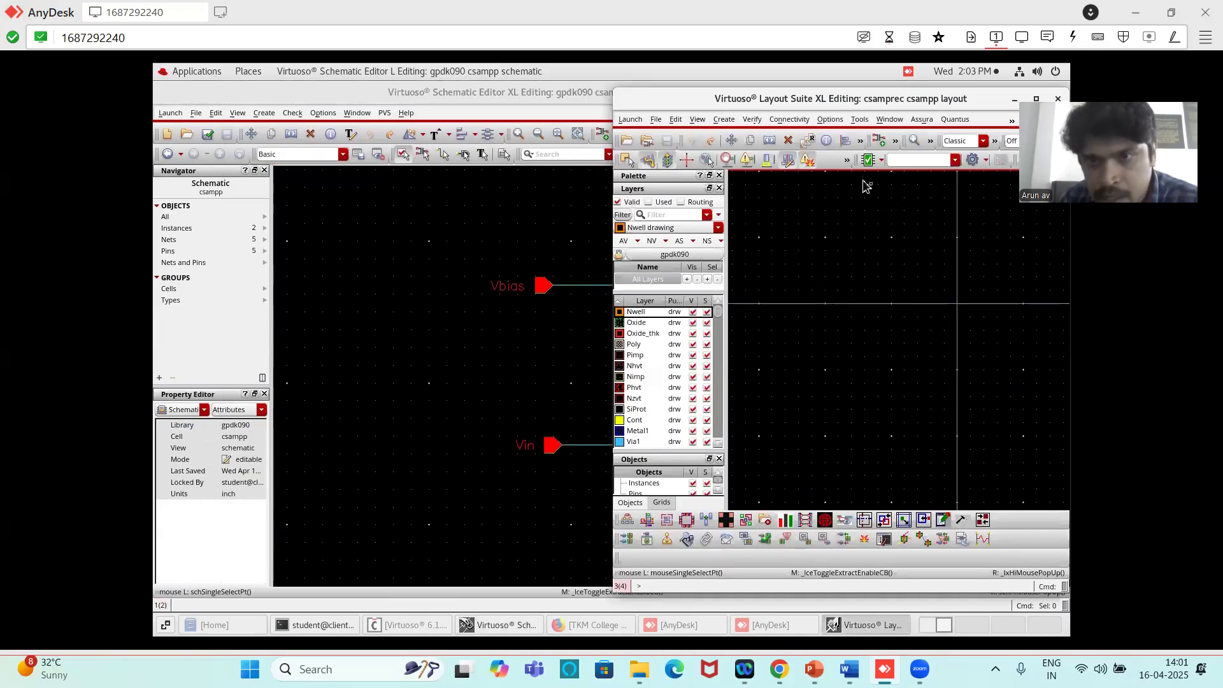
pyautogui.moveTo(972, 105); pyautogui.dragTo(891, 162)
pyautogui.click(888, 167)
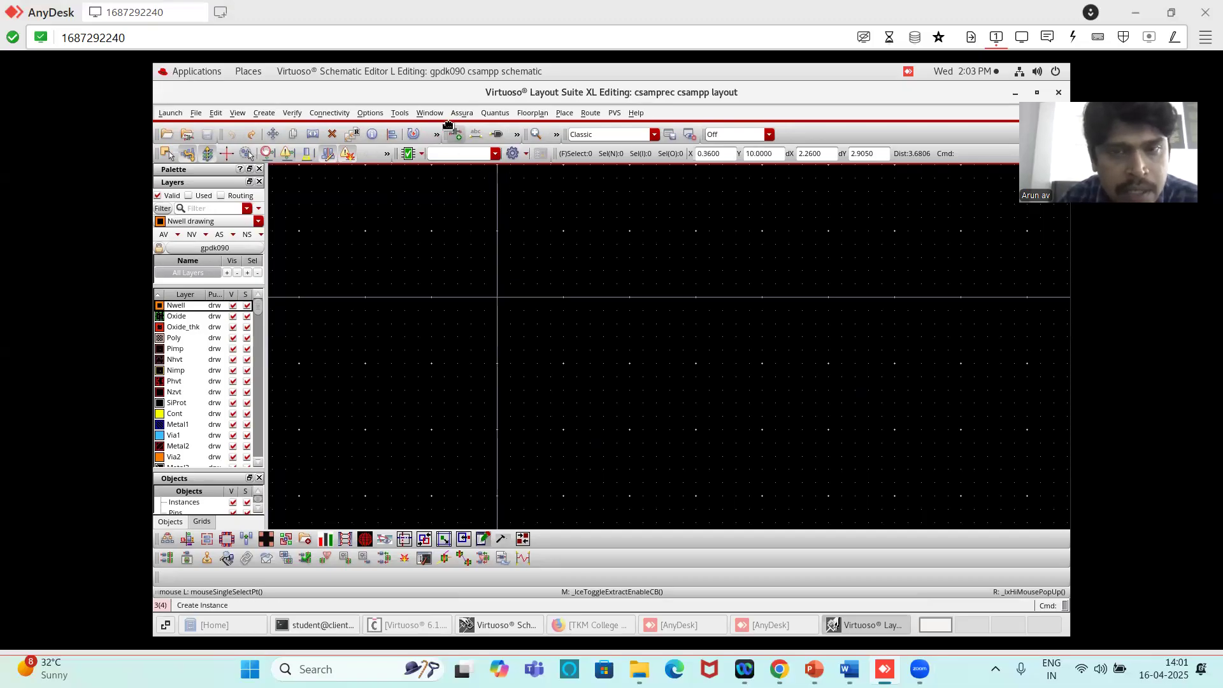
# - Check the grid spacing, snap spacing and snap modes in the layout's display options
pyautogui.click(371, 113)
pyautogui.click(382, 130)
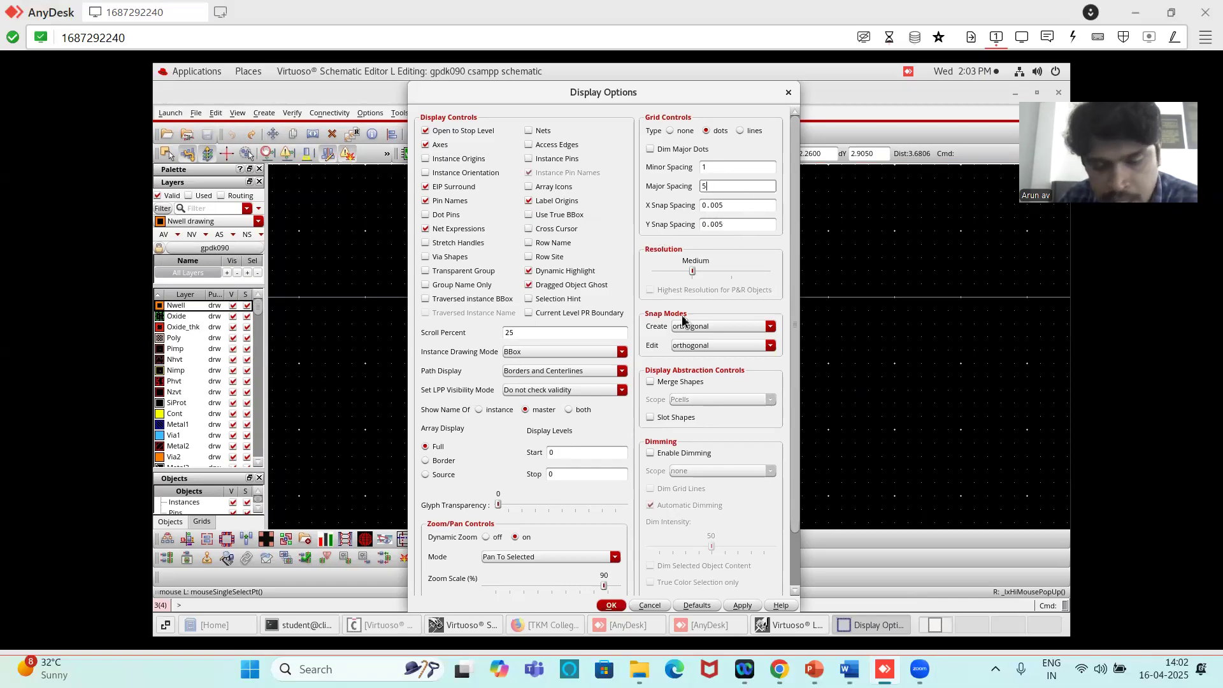
pyautogui.click(611, 605)
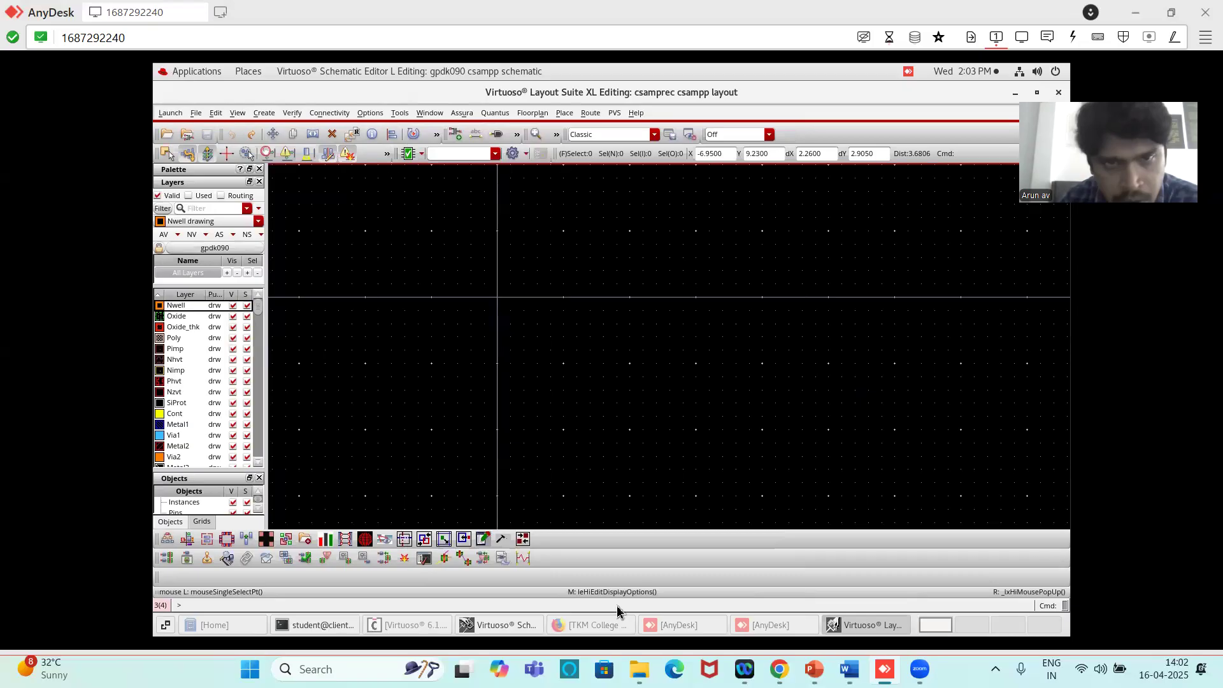
# - Generate all instances, I/O pins and the PR boundary from the schematic source, and show the transistors' full internal geometry
pyautogui.click(332, 114)
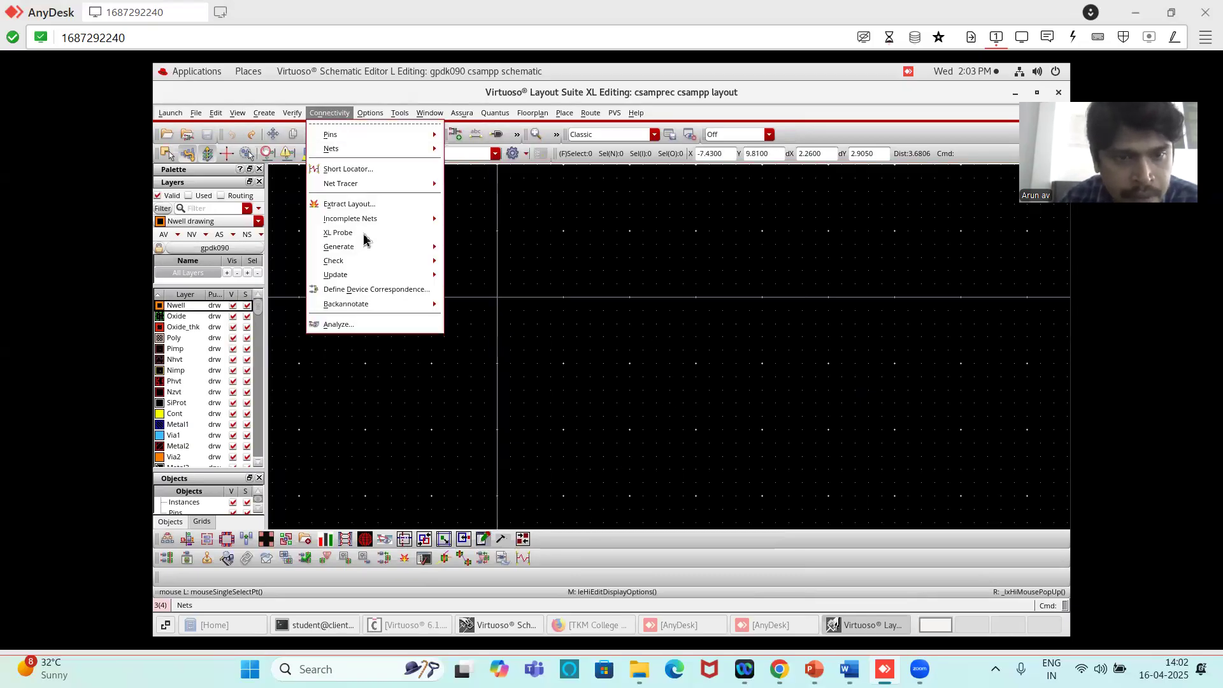
pyautogui.moveTo(367, 248)
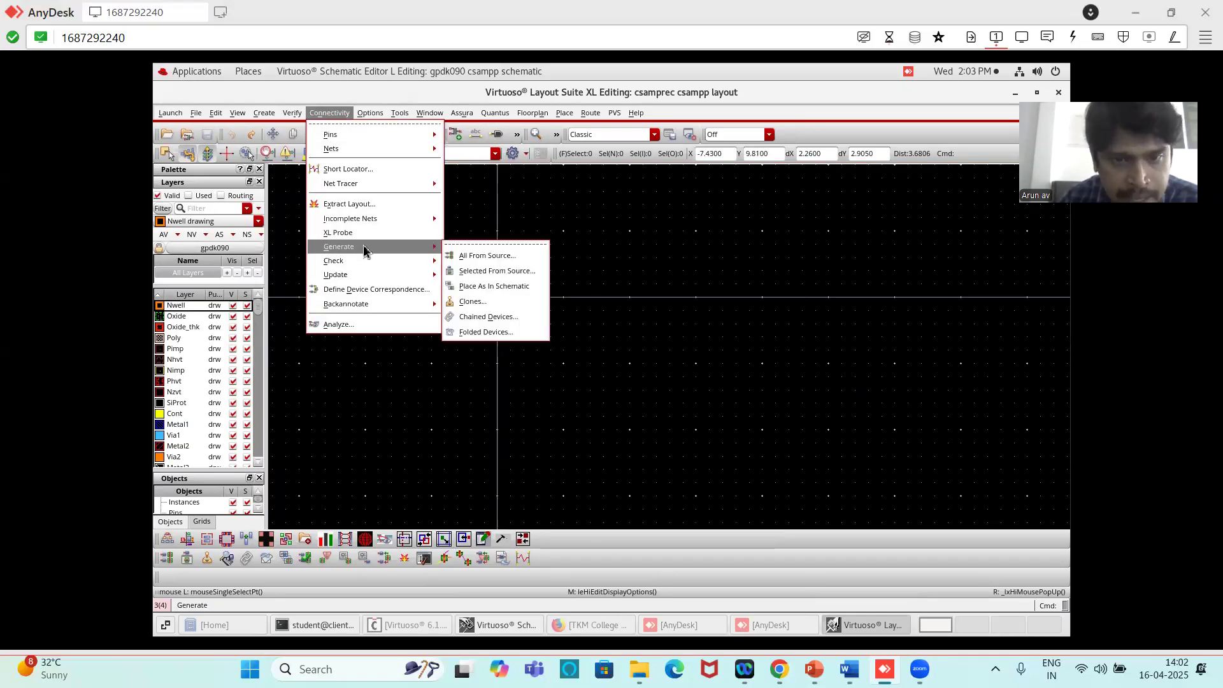
pyautogui.click(491, 256)
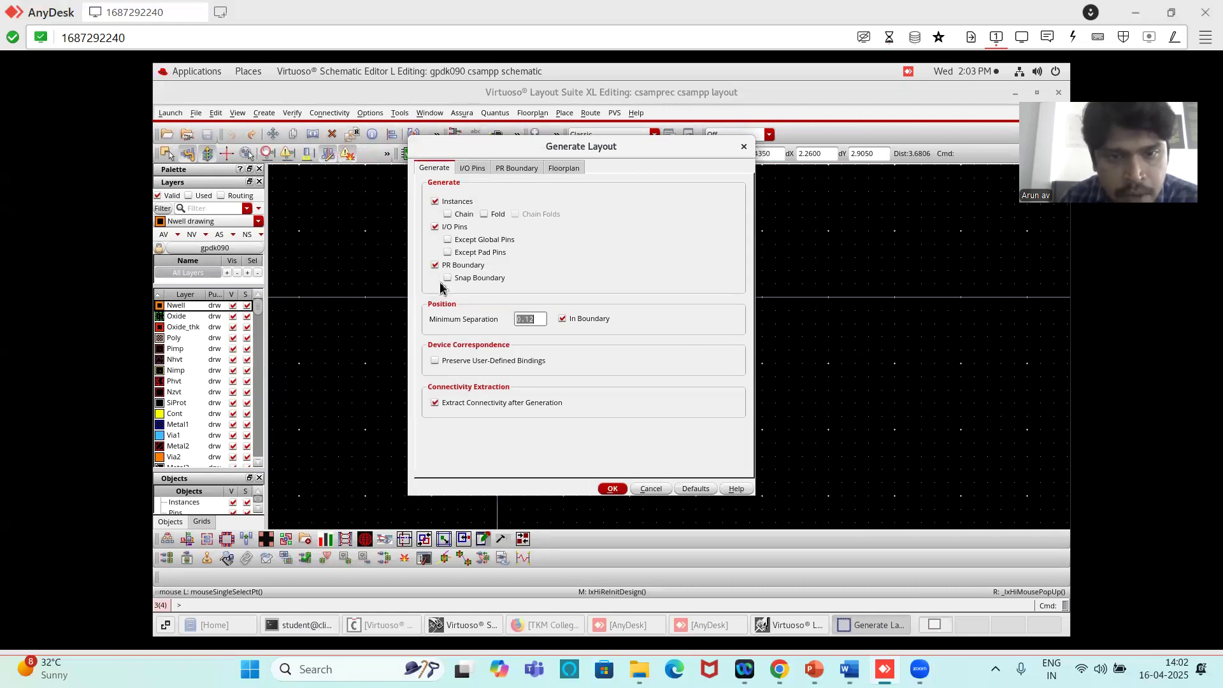
pyautogui.click(470, 169)
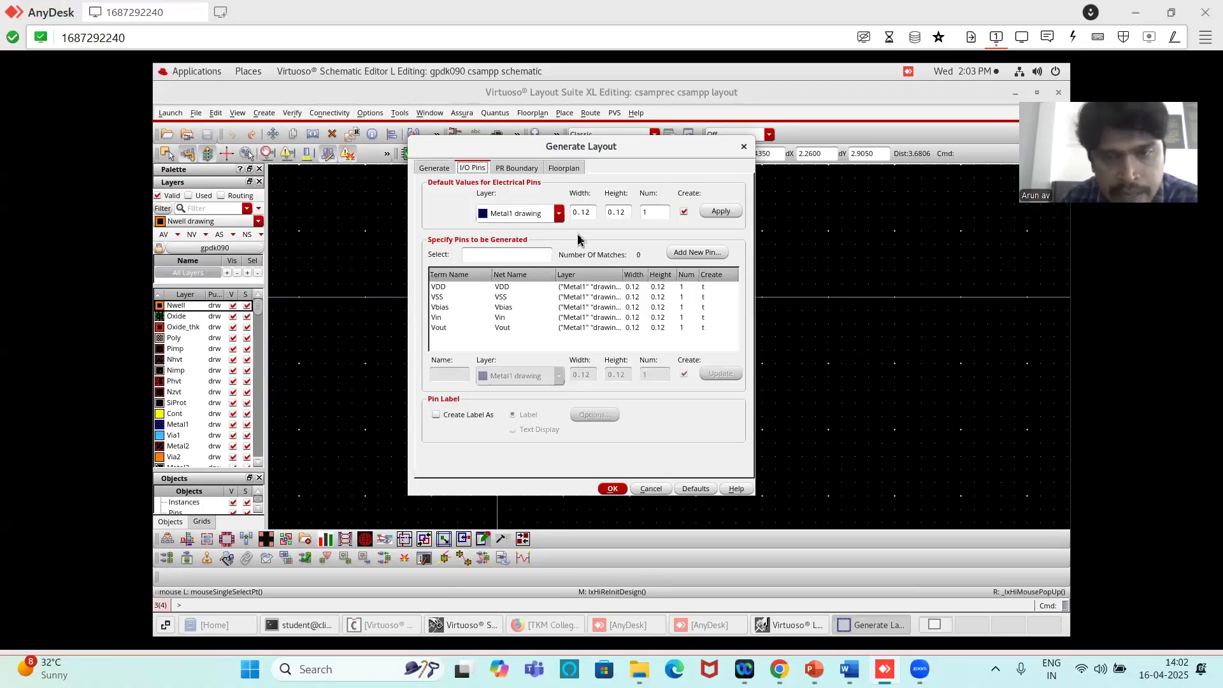
pyautogui.click(431, 165)
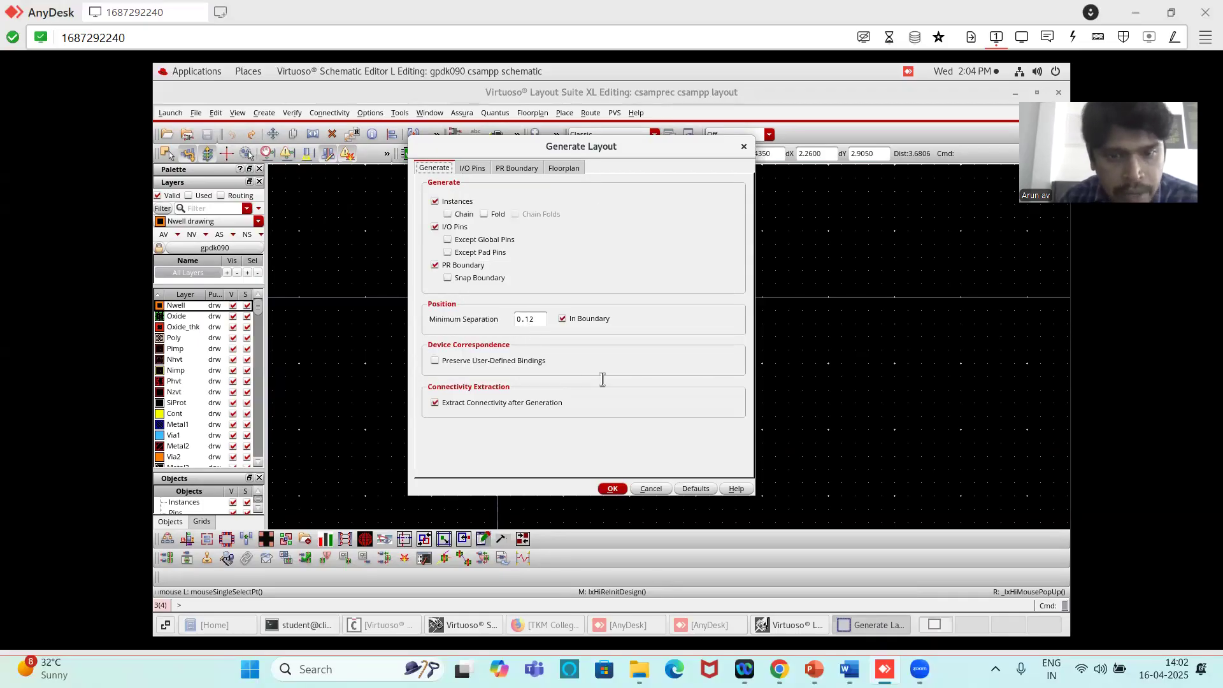
pyautogui.click(605, 491)
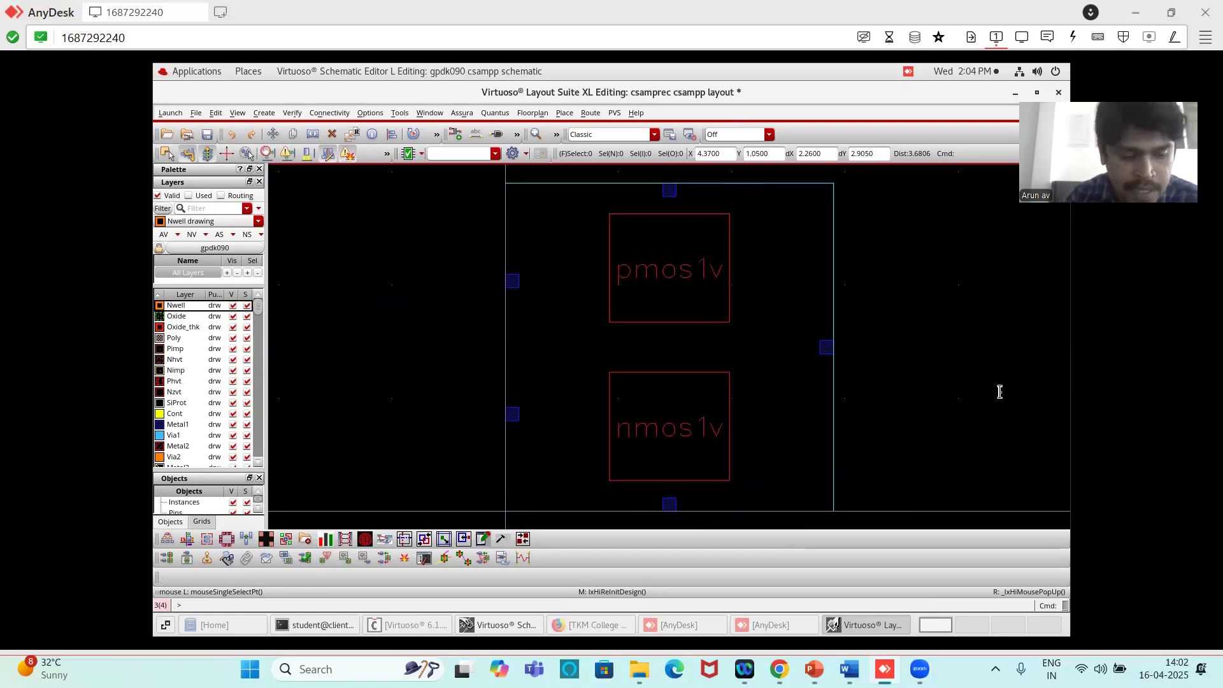
pyautogui.press('shift')
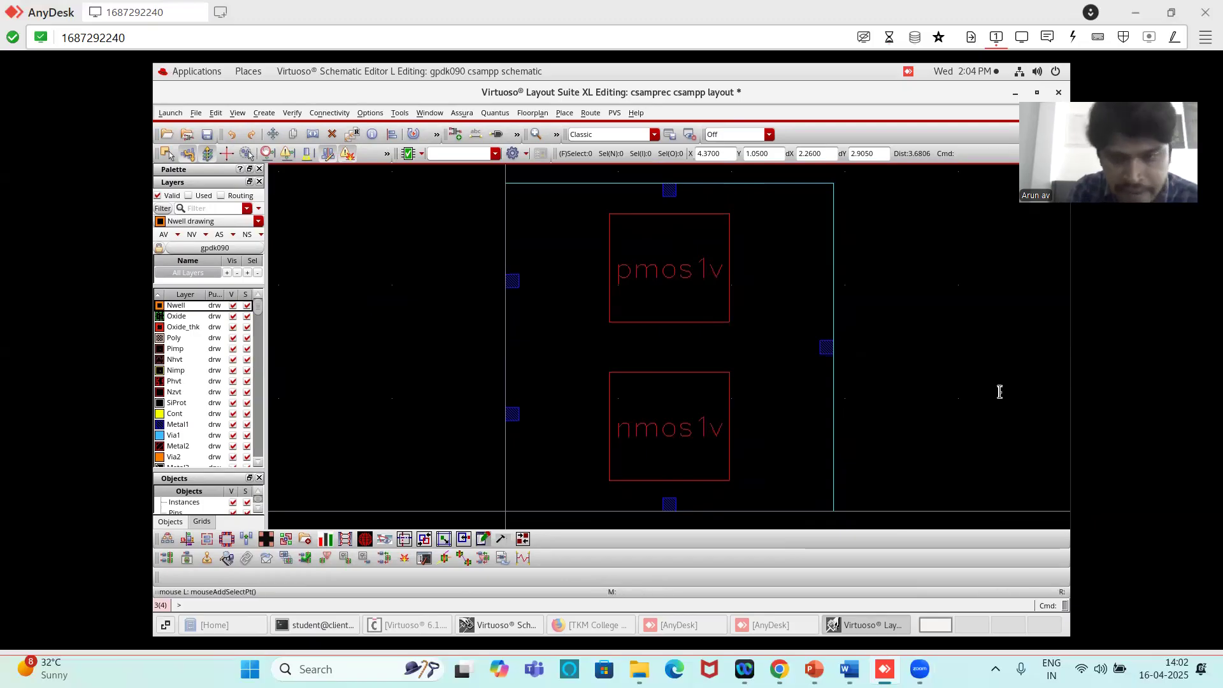
pyautogui.hotkey('shift', 'f')
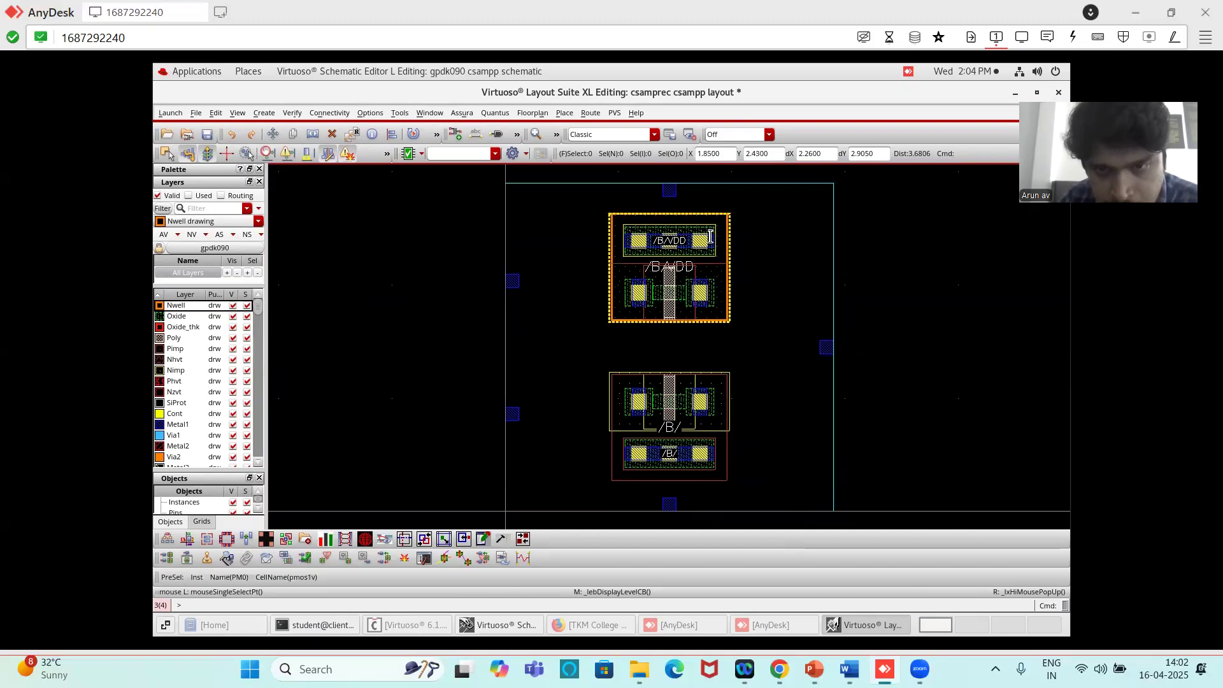
# - Examine the source, drain and body terminals of the generated PMOS and NMOS layouts up close
pyautogui.keyDown('ctrl'); pyautogui.scroll(2, 710, 236); pyautogui.keyUp('ctrl')
pyautogui.keyDown('ctrl'); pyautogui.scroll(-1, 710, 236); pyautogui.keyUp('ctrl')
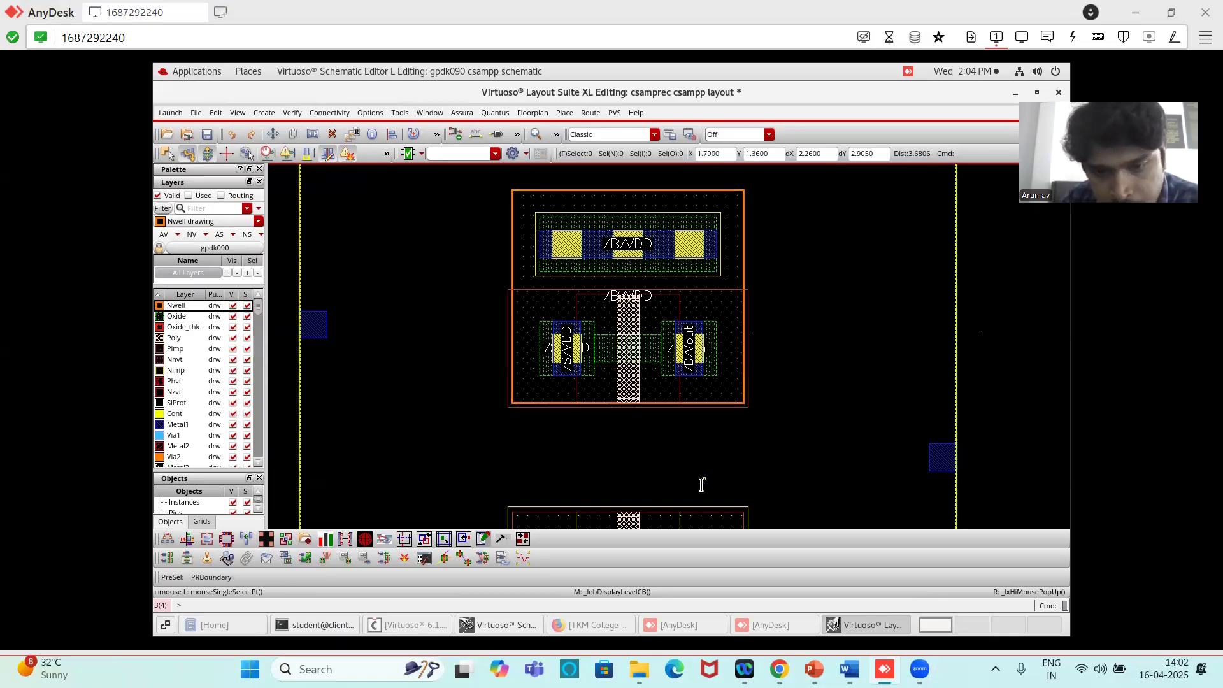
pyautogui.keyDown('ctrl'); pyautogui.scroll(-2, 682, 479); pyautogui.keyUp('ctrl')
pyautogui.scroll(-1, 682, 479)
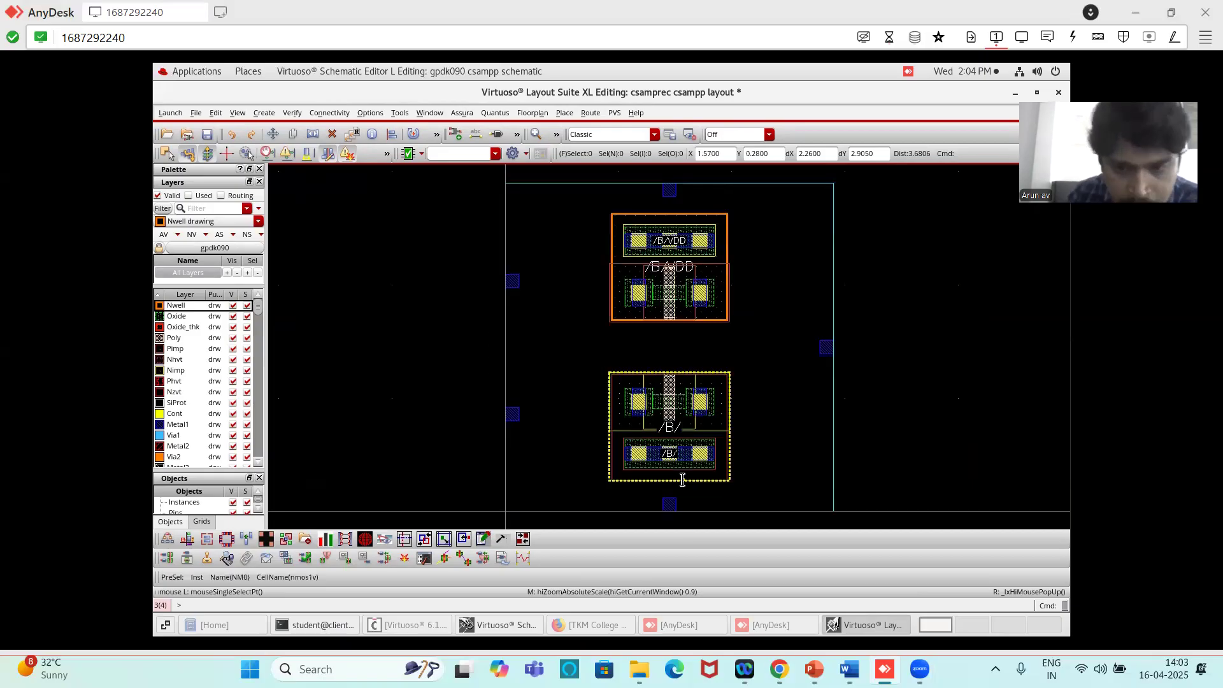
pyautogui.keyDown('ctrl'); pyautogui.scroll(3, 668, 452); pyautogui.keyUp('ctrl')
pyautogui.keyDown('ctrl'); pyautogui.scroll(-2, 668, 453); pyautogui.keyUp('ctrl')
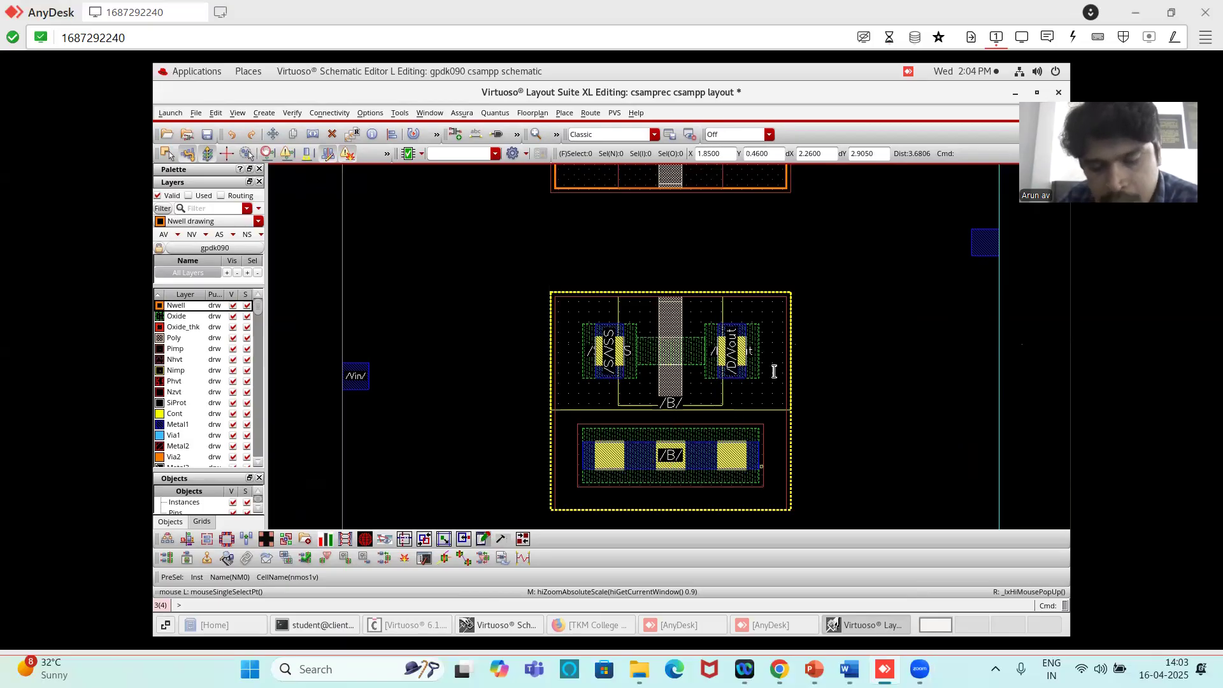
pyautogui.scroll(-2, 803, 277)
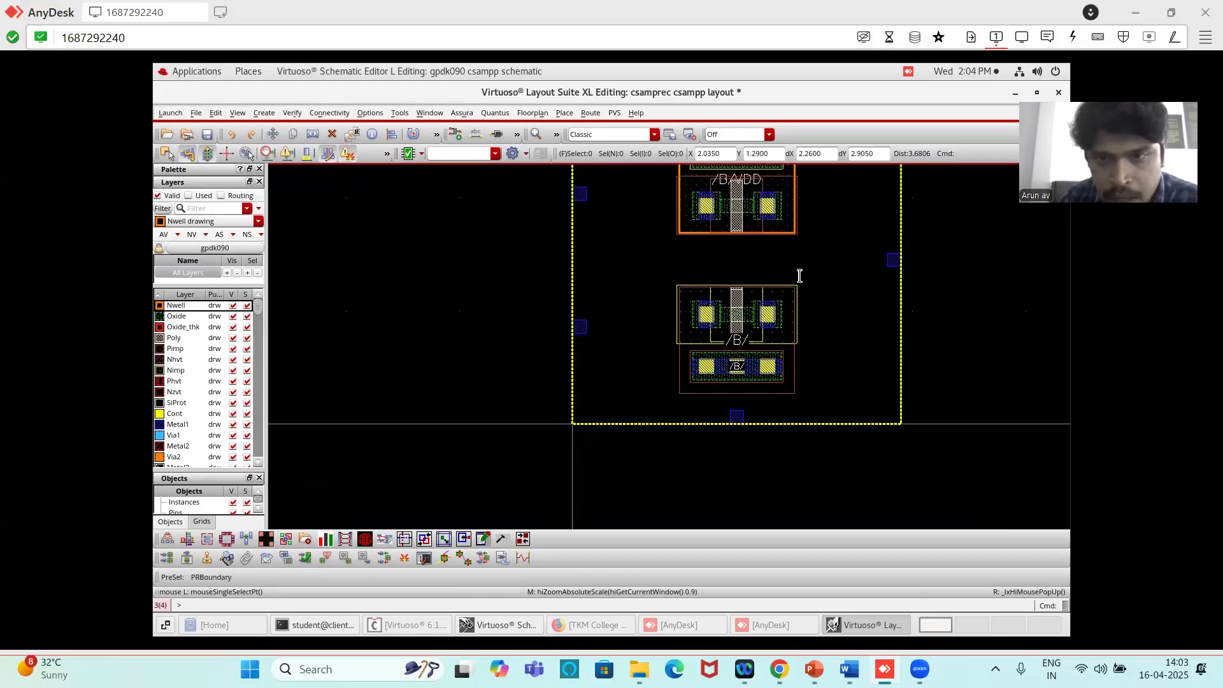
pyautogui.scroll(2, 831, 180)
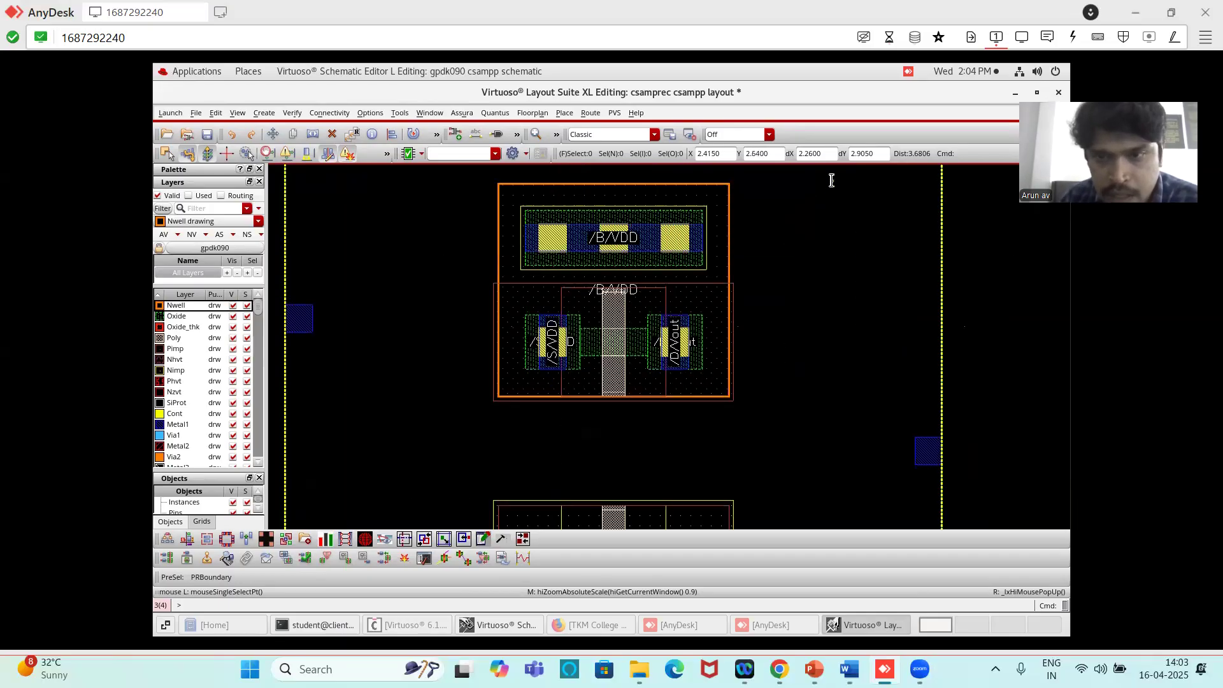
# - Stretch the PR boundary's upper edge upward and its right edge outward to roughly double its height and width
pyautogui.scroll(-1, 824, 188)
pyautogui.scroll(-1, 810, 197)
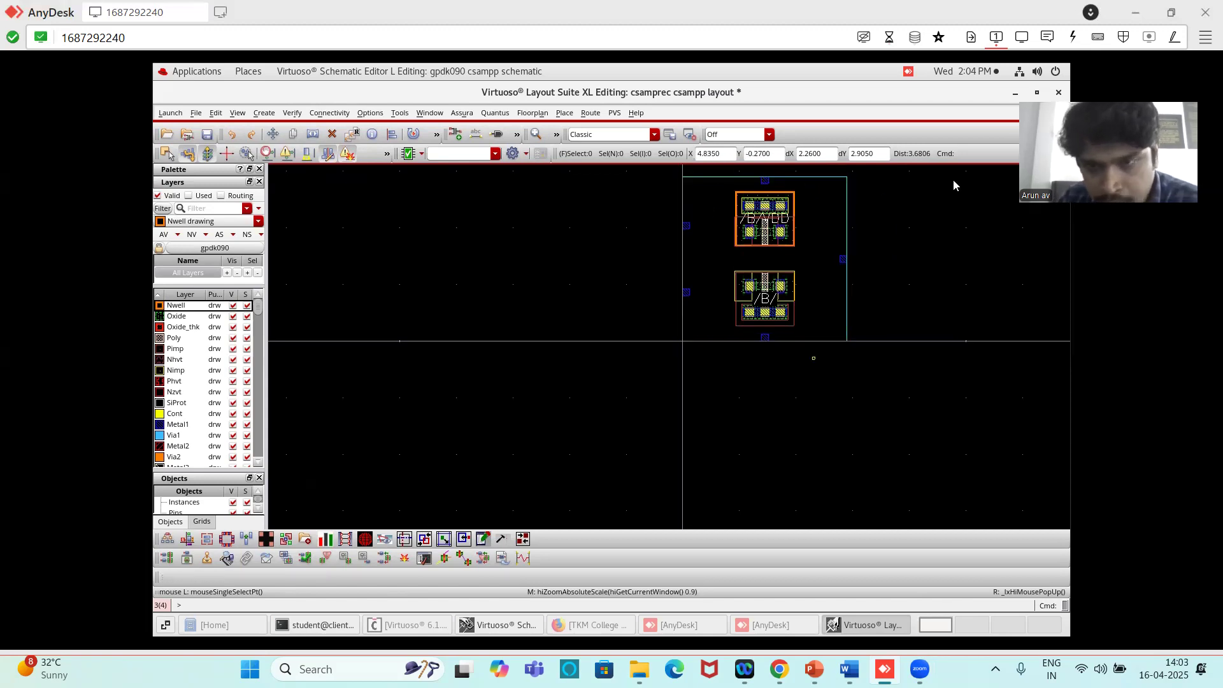
pyautogui.keyDown('ctrl'); pyautogui.scroll(-2, 882, 229); pyautogui.keyUp('ctrl')
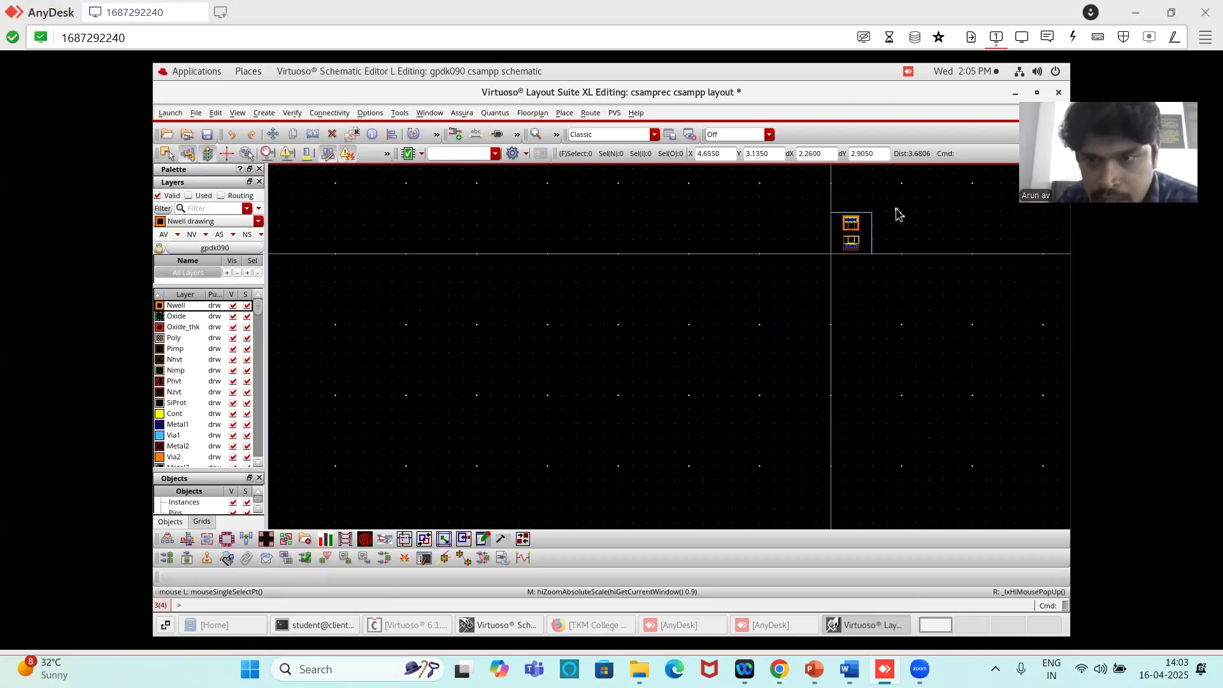
pyautogui.press('s')
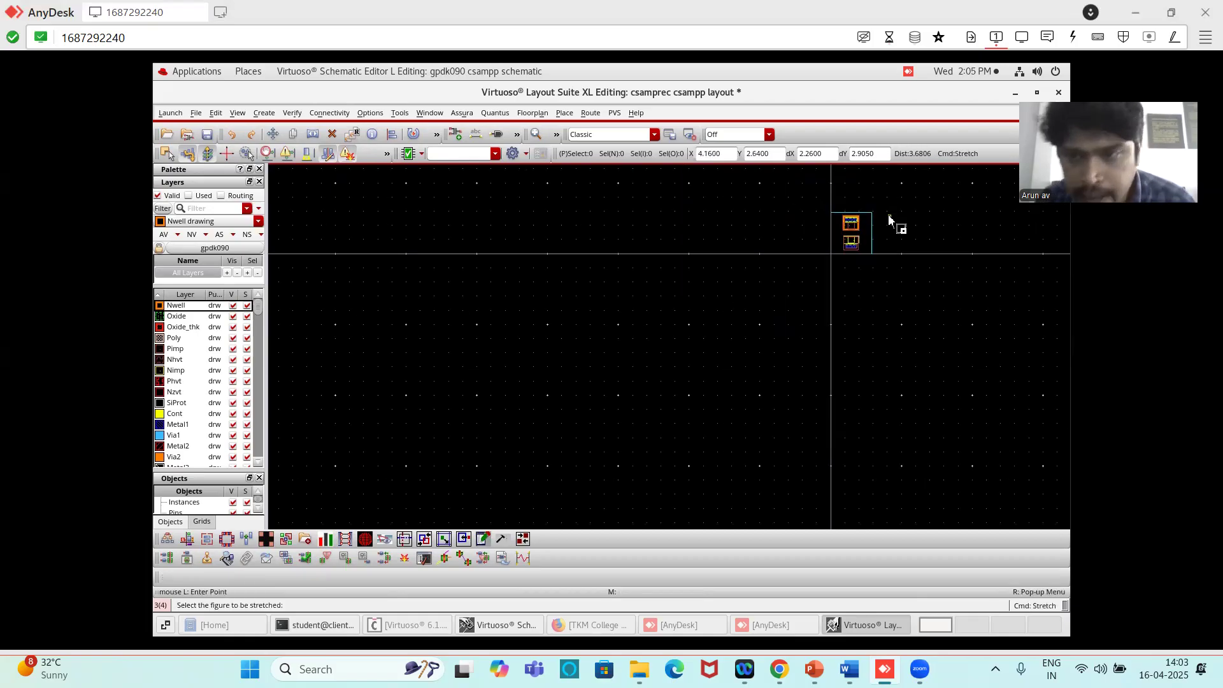
pyautogui.click(857, 217)
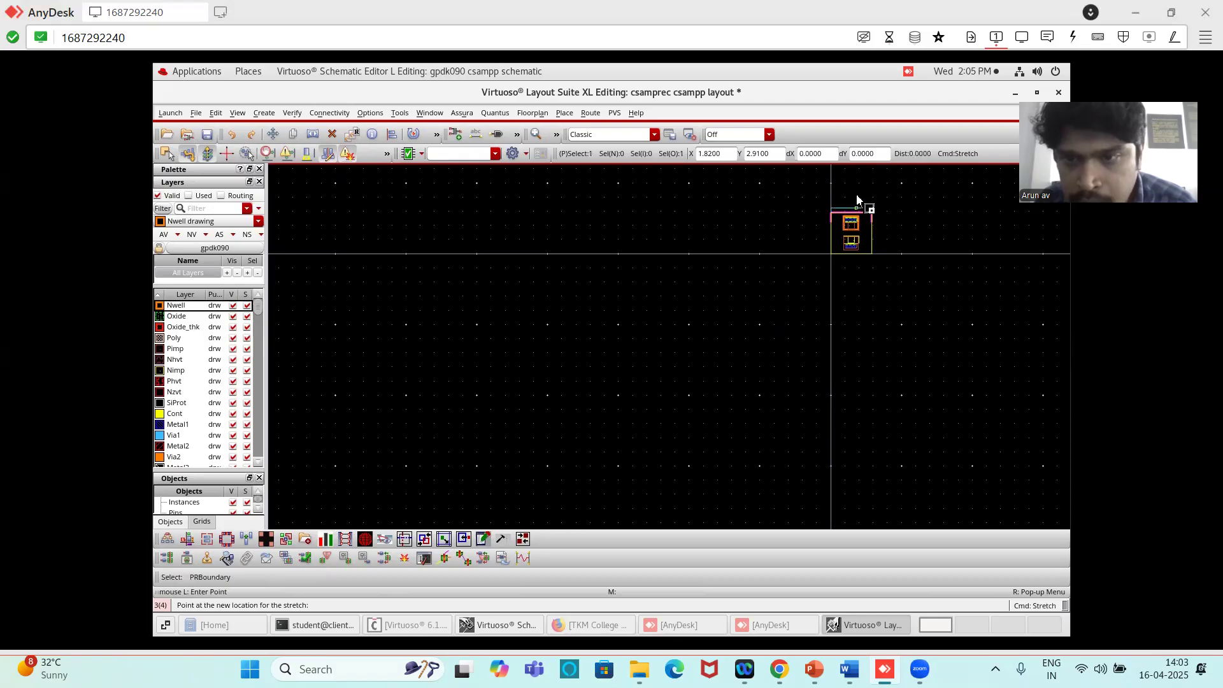
pyautogui.click(856, 177)
pyautogui.click(872, 234)
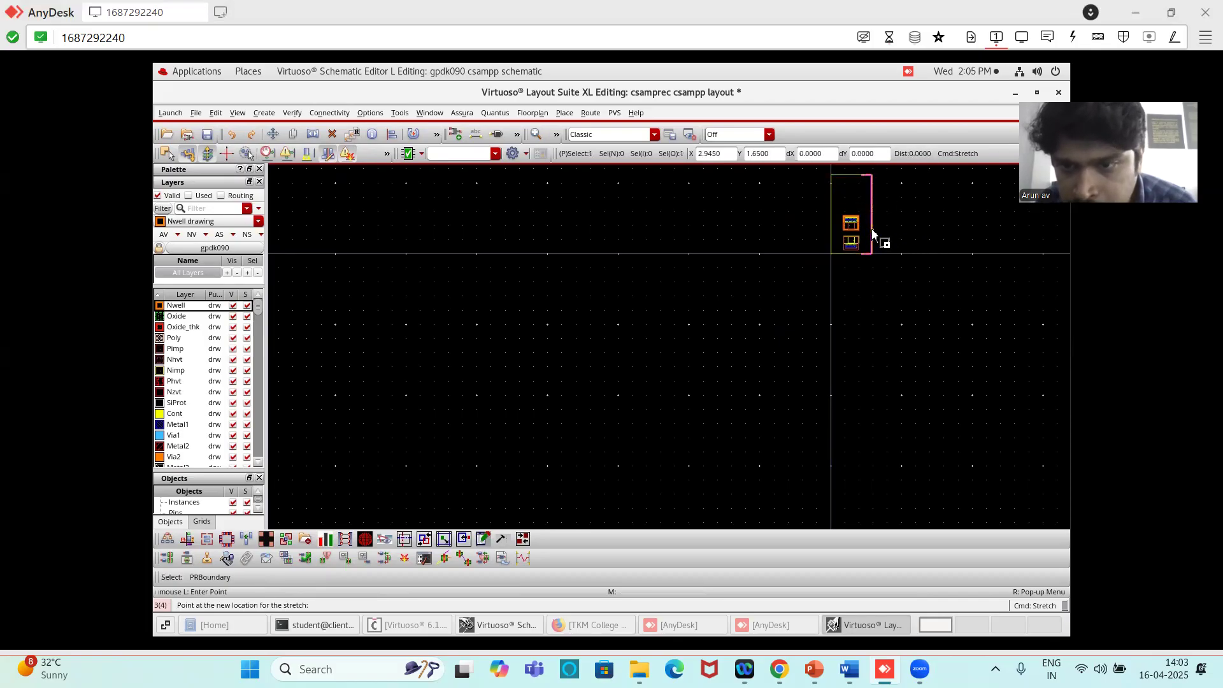
pyautogui.click(906, 228)
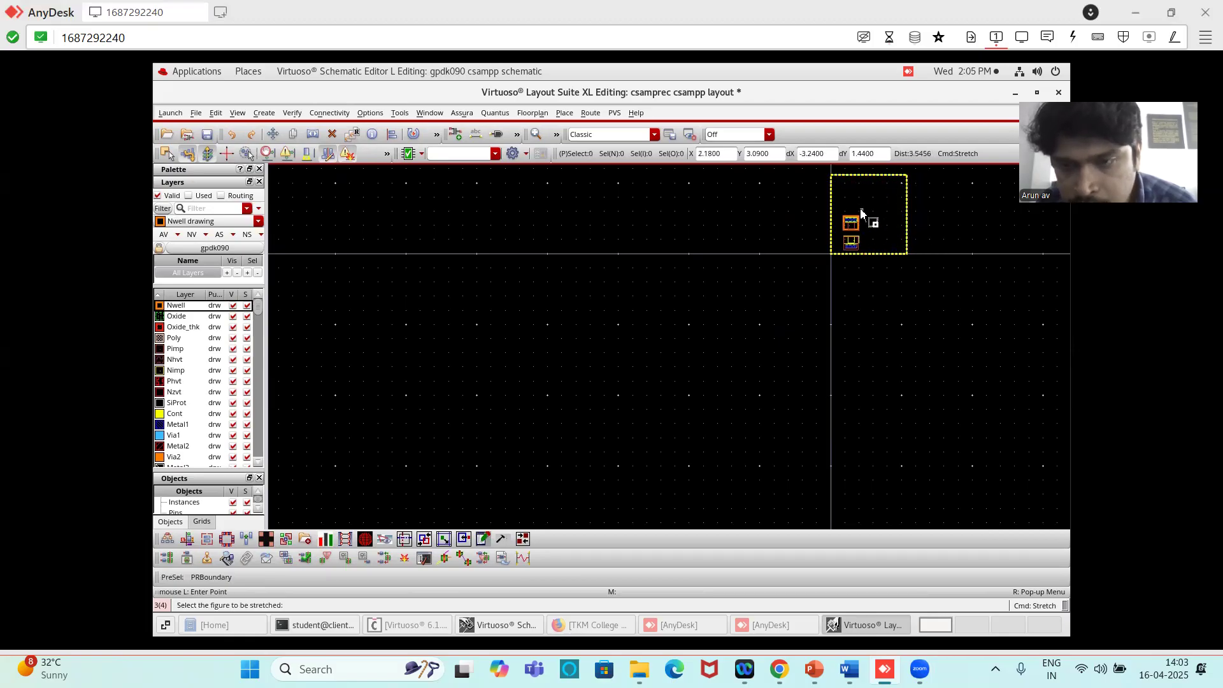
pyautogui.keyDown('ctrl'); pyautogui.scroll(-1, 861, 212); pyautogui.keyUp('ctrl')
pyautogui.press('f')
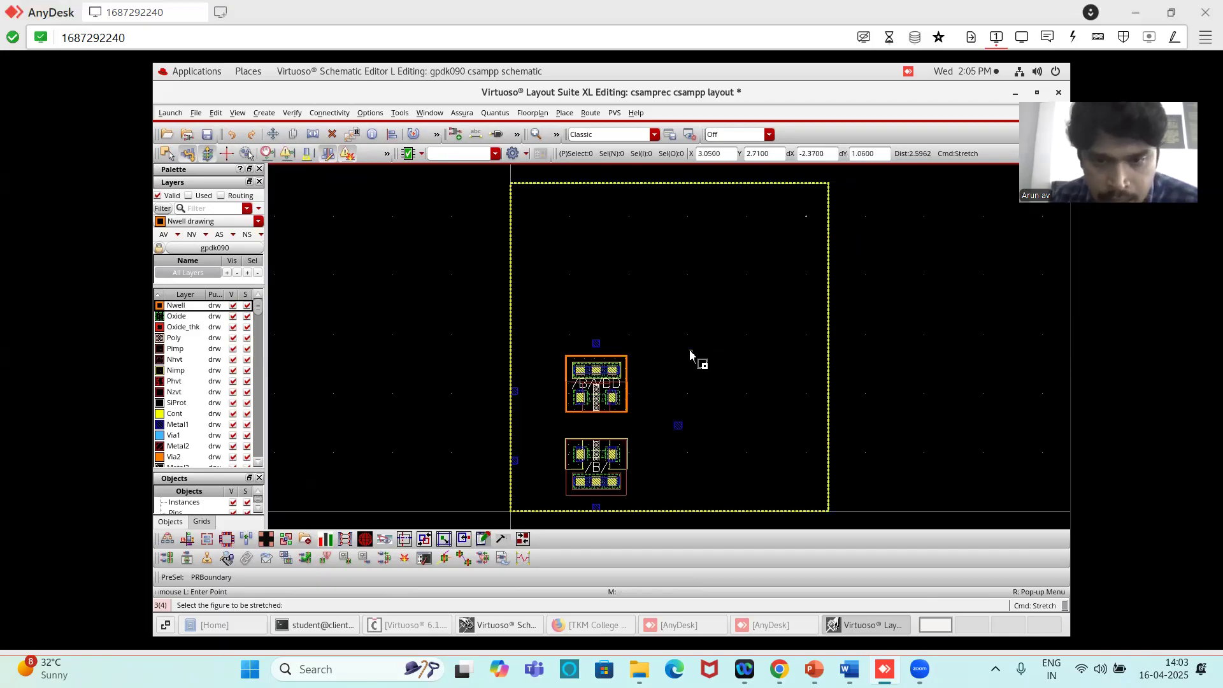
pyautogui.press('Escape')
# - Move the PMOS transistor horizontally about 1.66 µm to the right inside the PR boundary
pyautogui.click(610, 380)
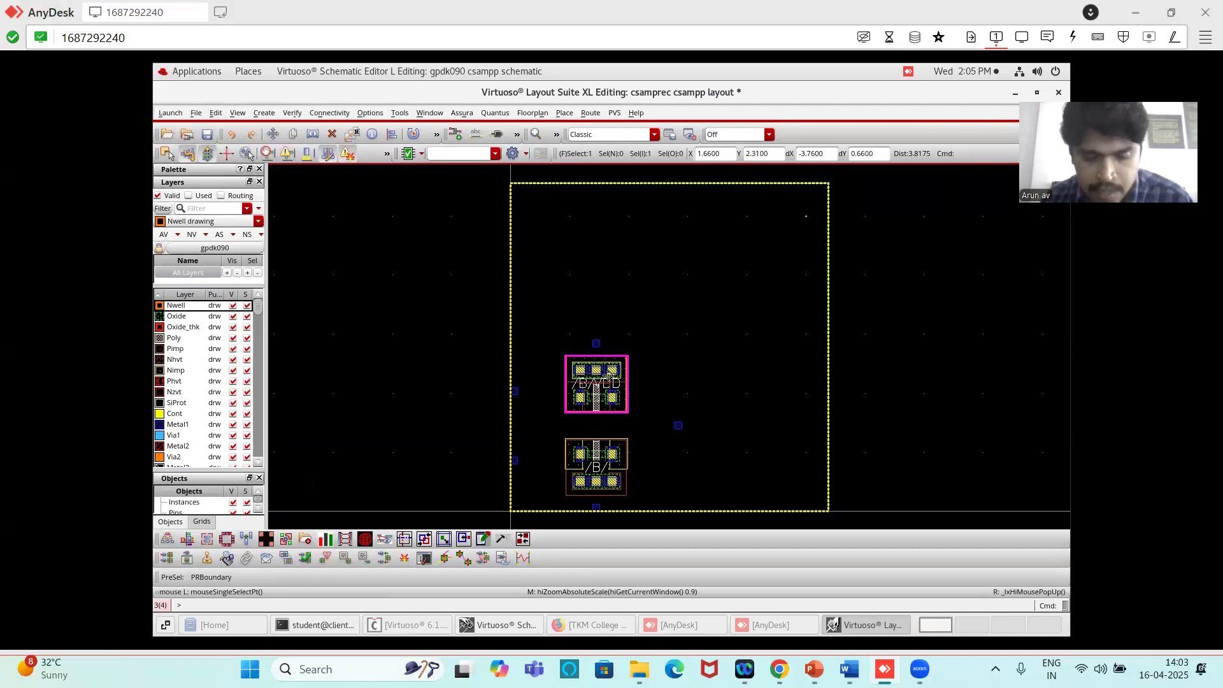
pyautogui.press('m')
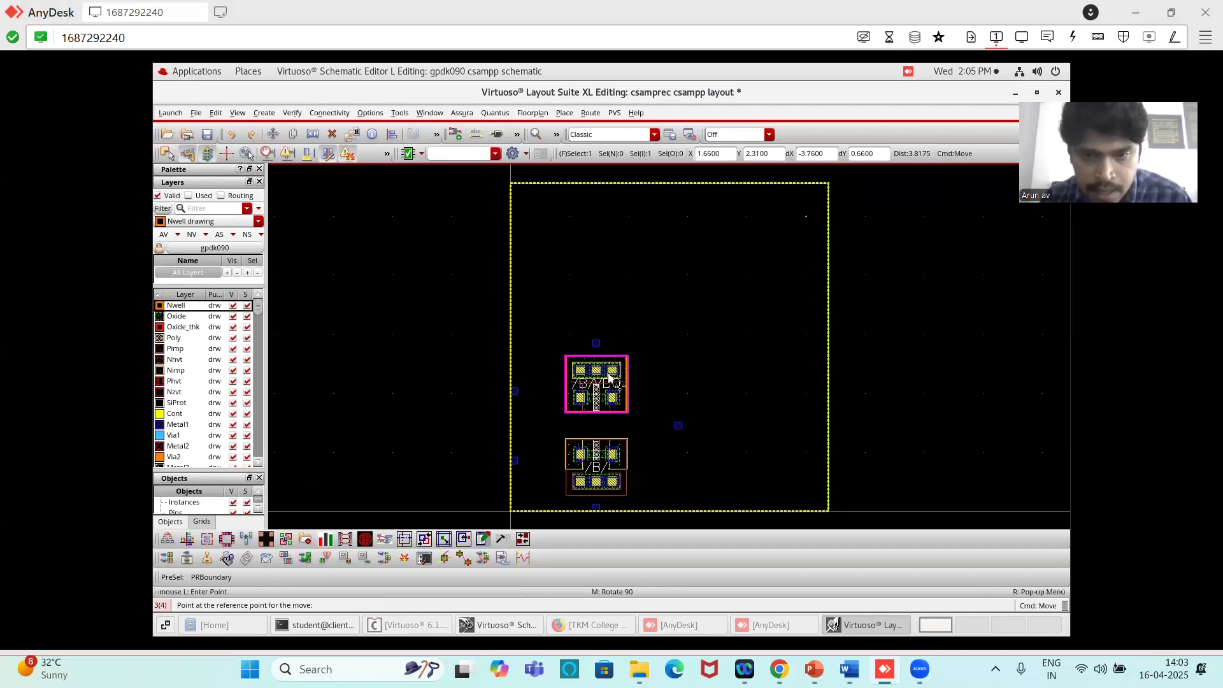
pyautogui.click(605, 382)
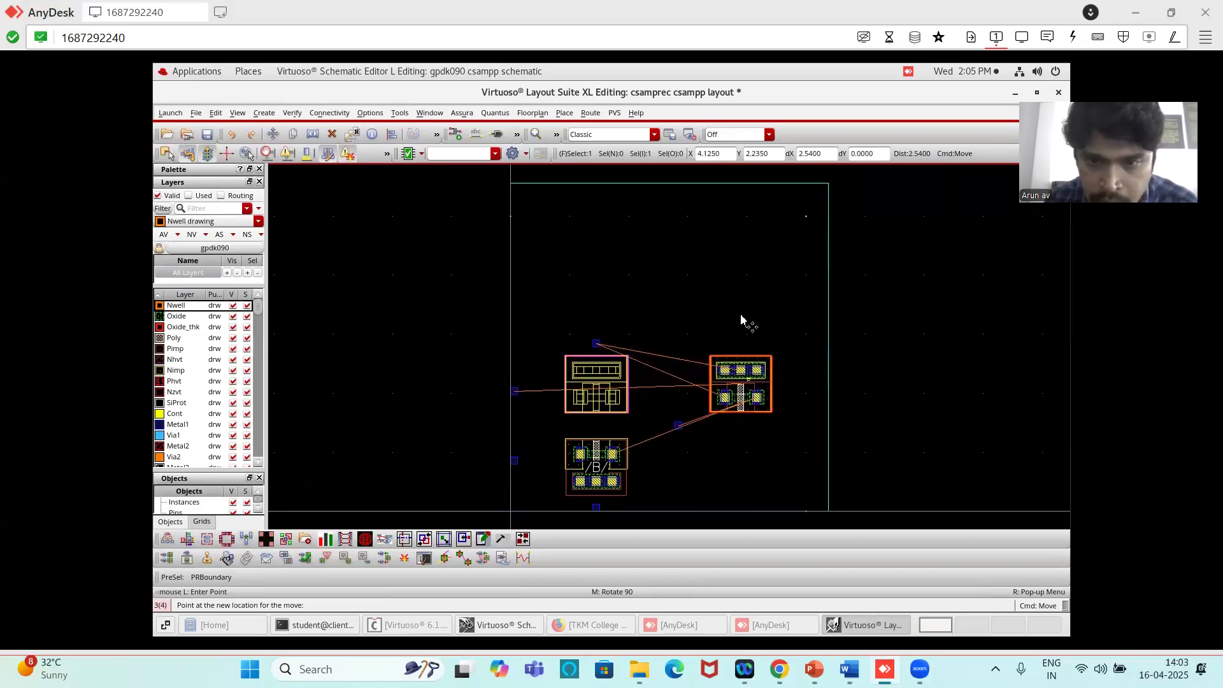
pyautogui.click(701, 347)
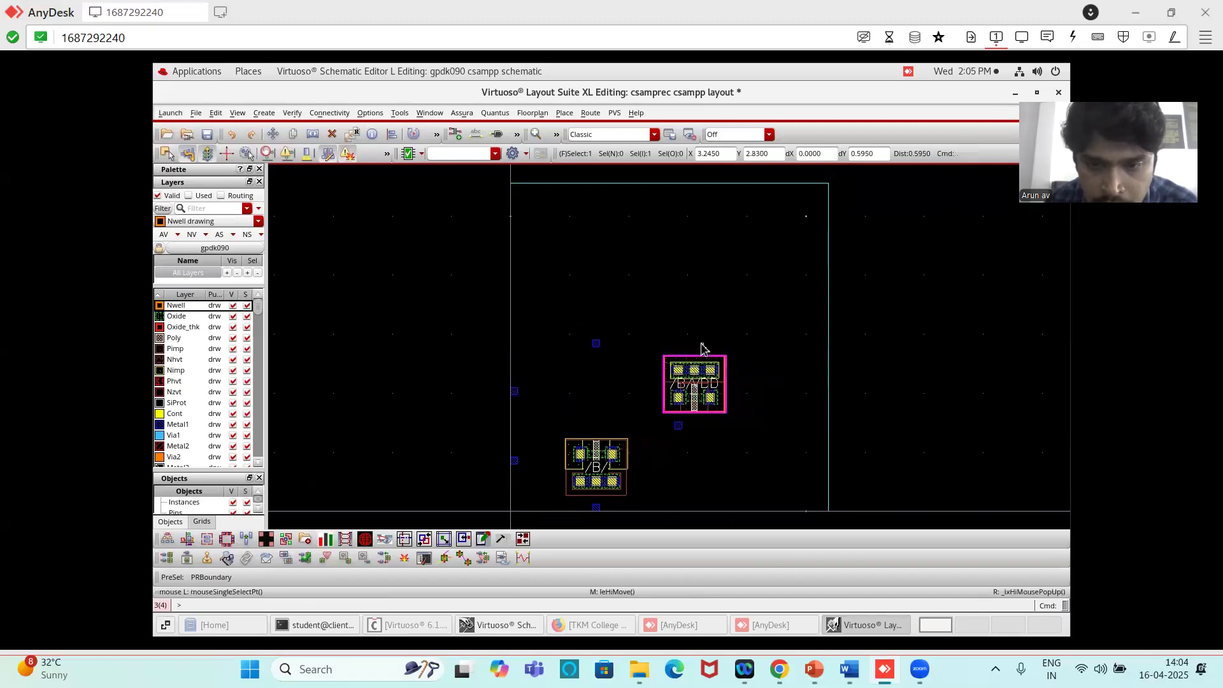
# - Move the VDD pin straight up to just inside the upper edge of the PR boundary
pyautogui.keyDown('ctrl'); pyautogui.scroll(1, 568, 330); pyautogui.keyUp('ctrl')
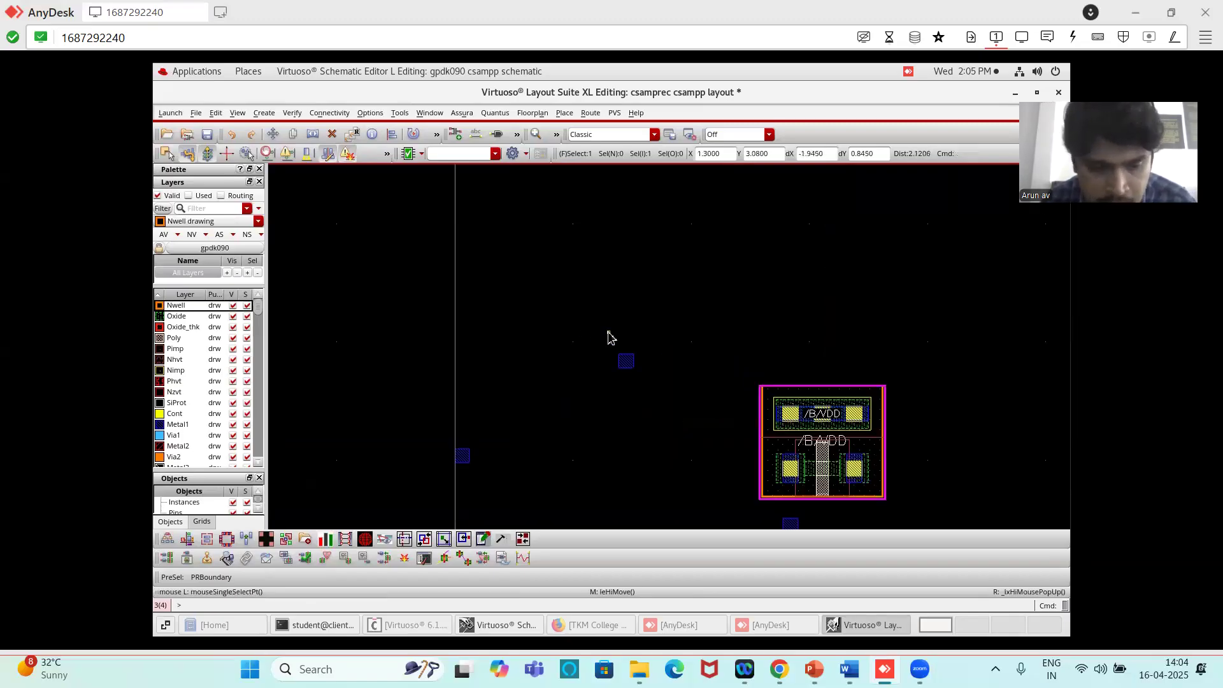
pyautogui.click(626, 361)
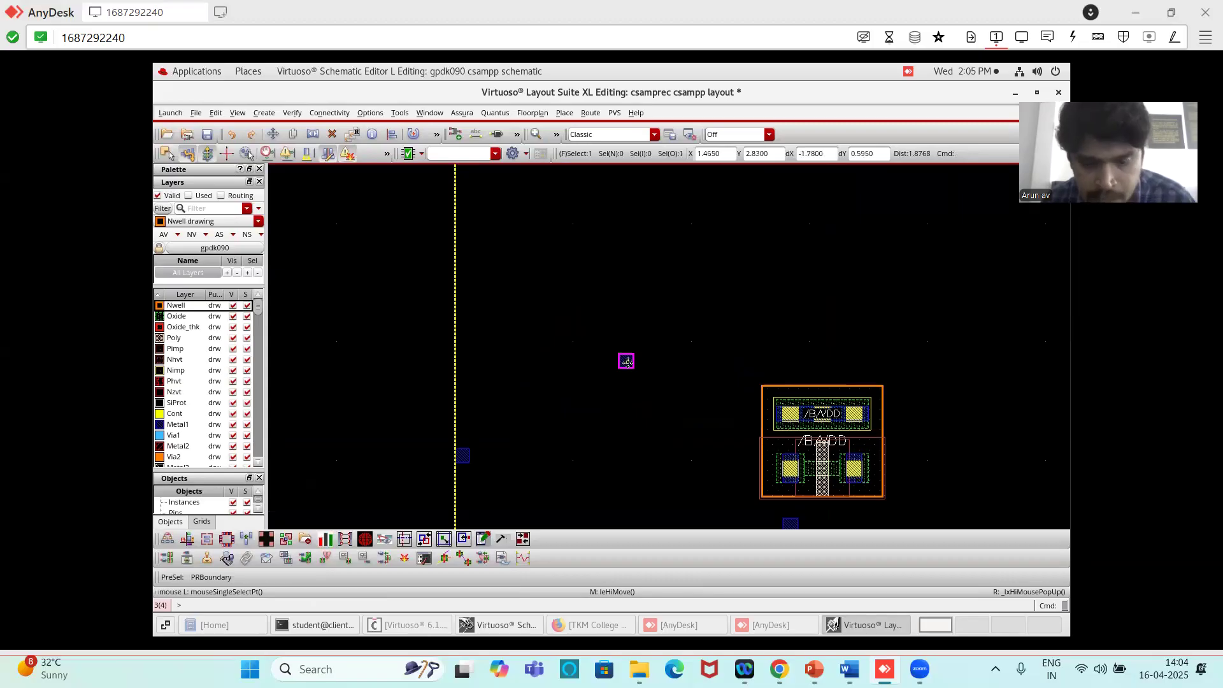
pyautogui.press('m')
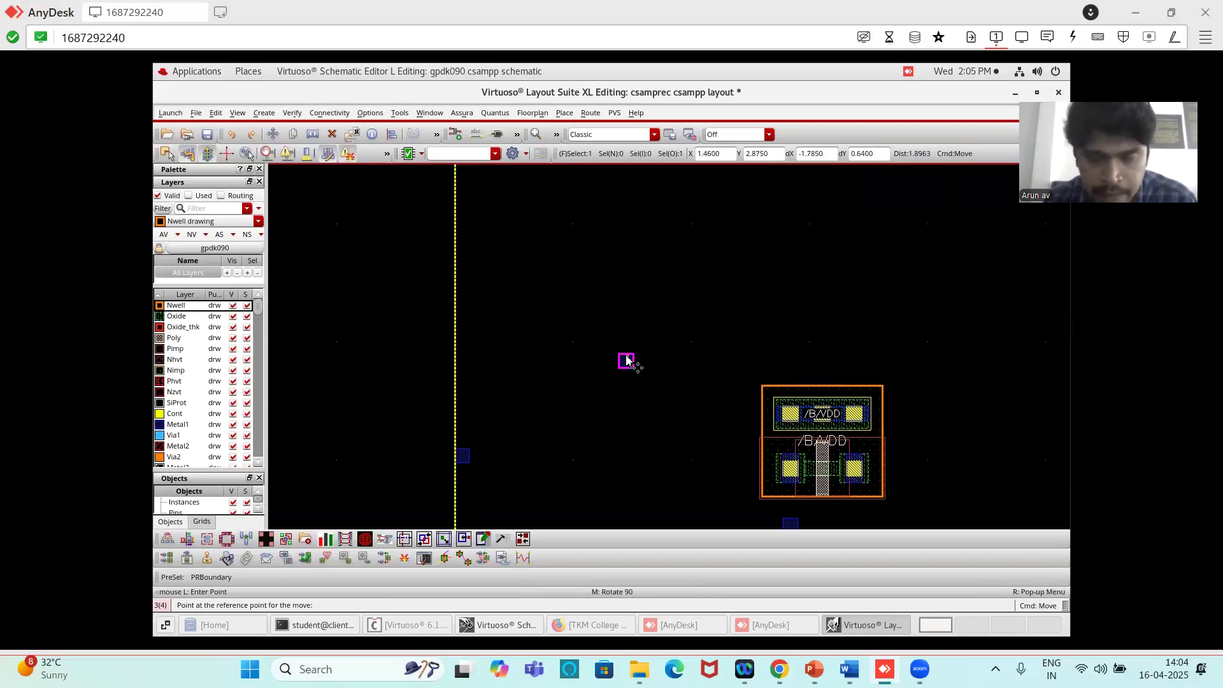
pyautogui.doubleClick(626, 358)
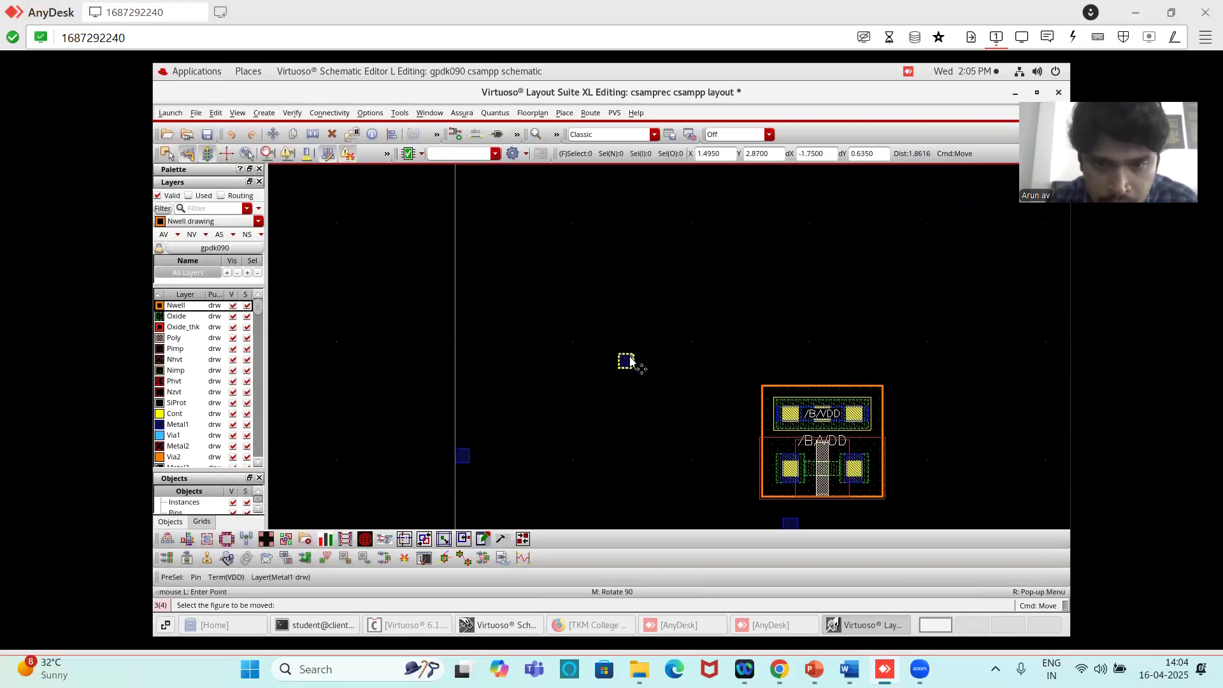
pyautogui.click(628, 360)
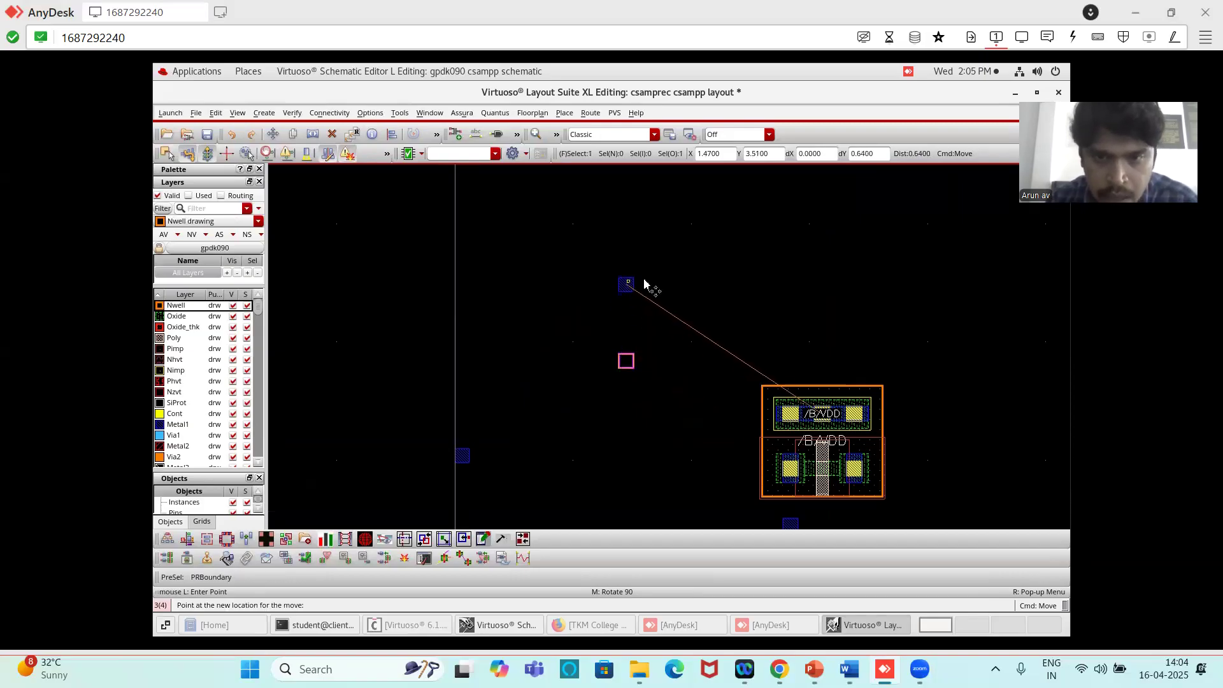
pyautogui.keyDown('ctrl'); pyautogui.scroll(-1, 644, 282); pyautogui.keyUp('ctrl')
pyautogui.keyDown('ctrl'); pyautogui.scroll(-1, 645, 276); pyautogui.keyUp('ctrl')
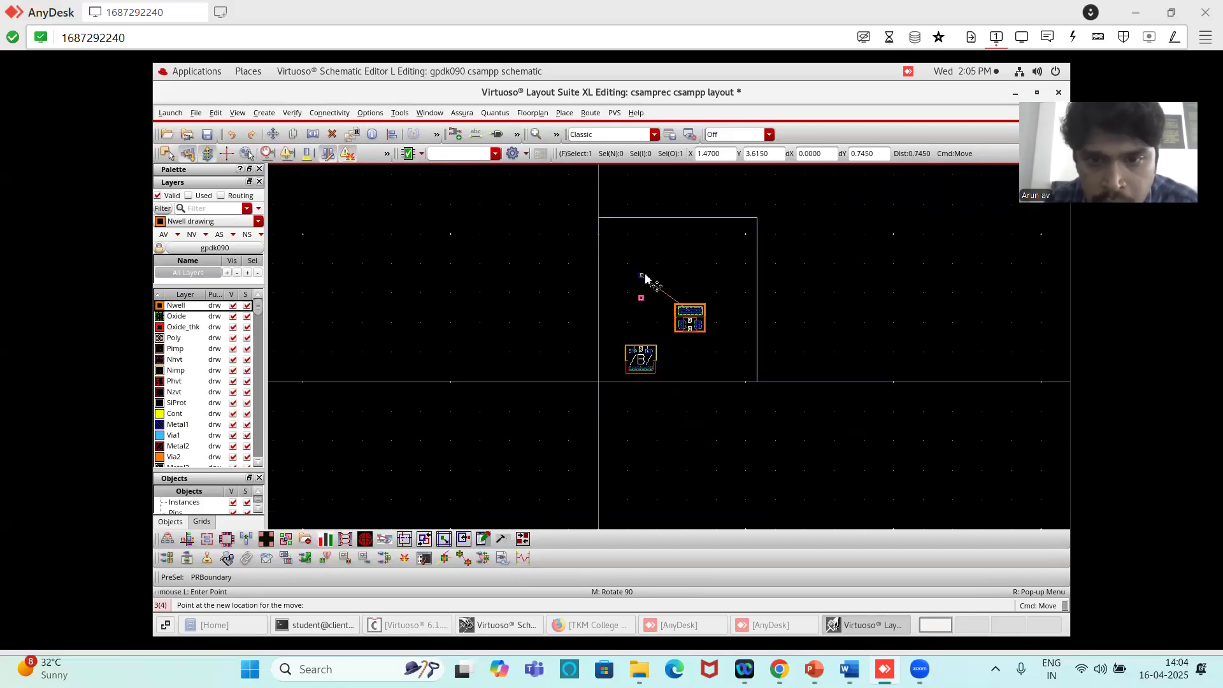
pyautogui.click(644, 221)
pyautogui.keyDown('ctrl'); pyautogui.scroll(2, 658, 247); pyautogui.keyUp('ctrl')
pyautogui.keyDown('ctrl'); pyautogui.scroll(-2, 658, 247); pyautogui.keyUp('ctrl')
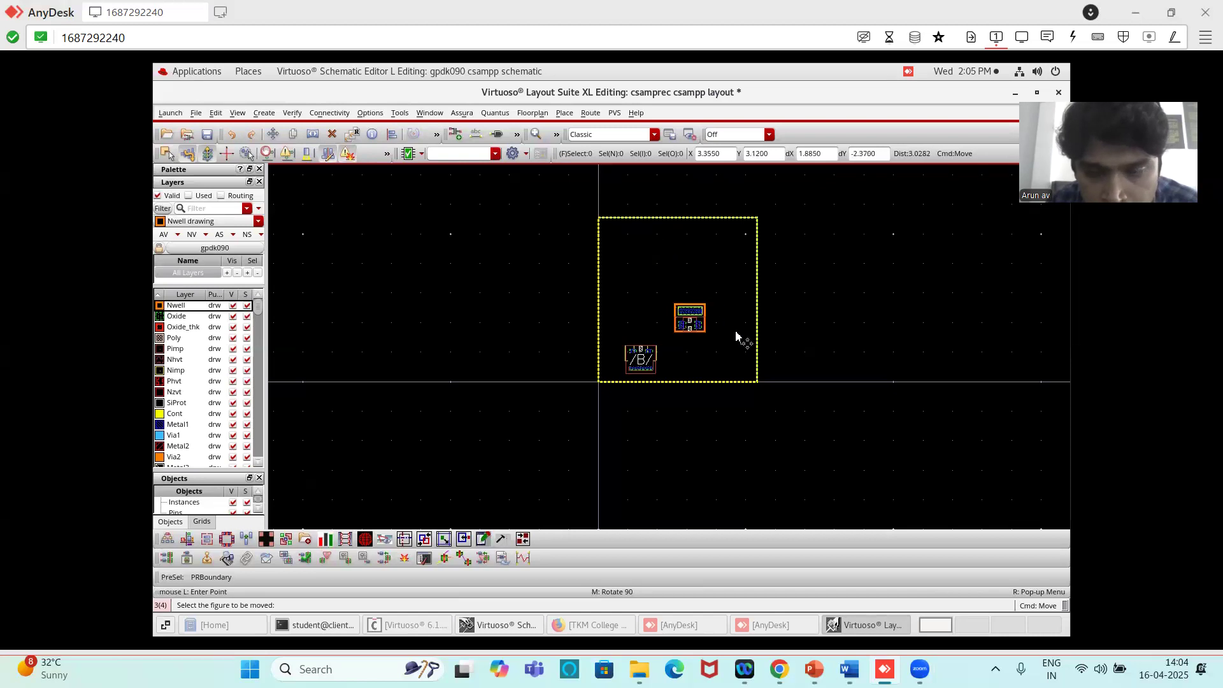
pyautogui.keyDown('ctrl'); pyautogui.scroll(-2, 713, 279); pyautogui.keyUp('ctrl')
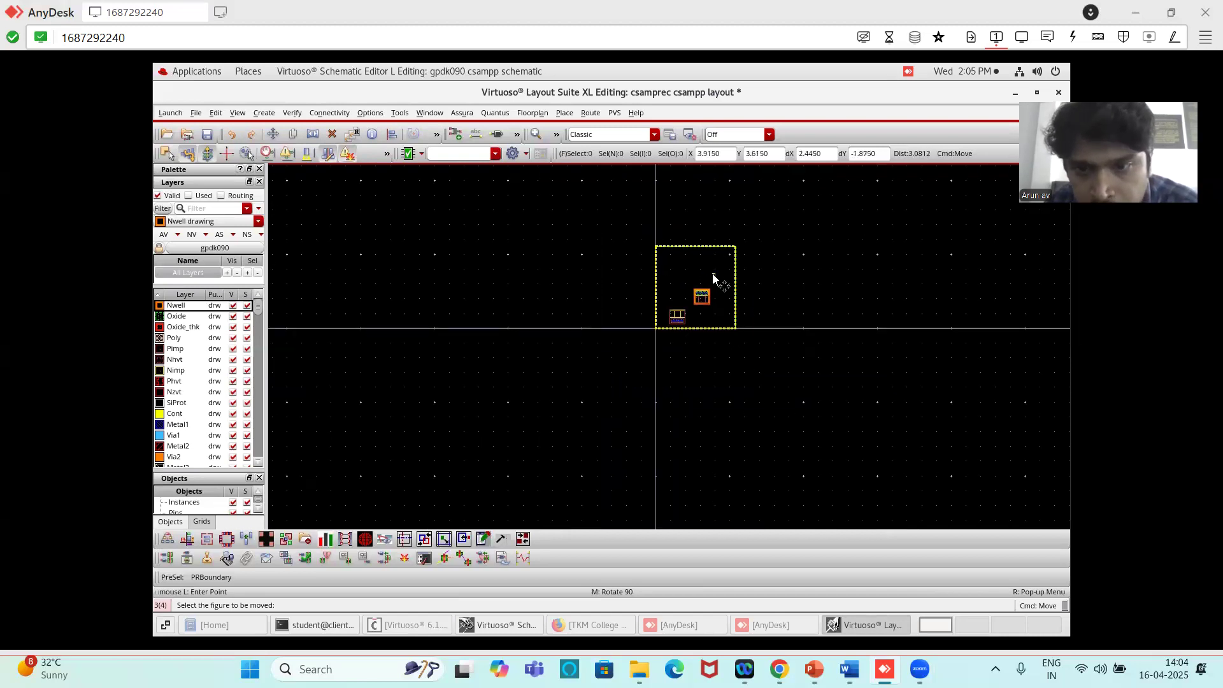
pyautogui.keyDown('ctrl'); pyautogui.scroll(4, 713, 278); pyautogui.keyUp('ctrl')
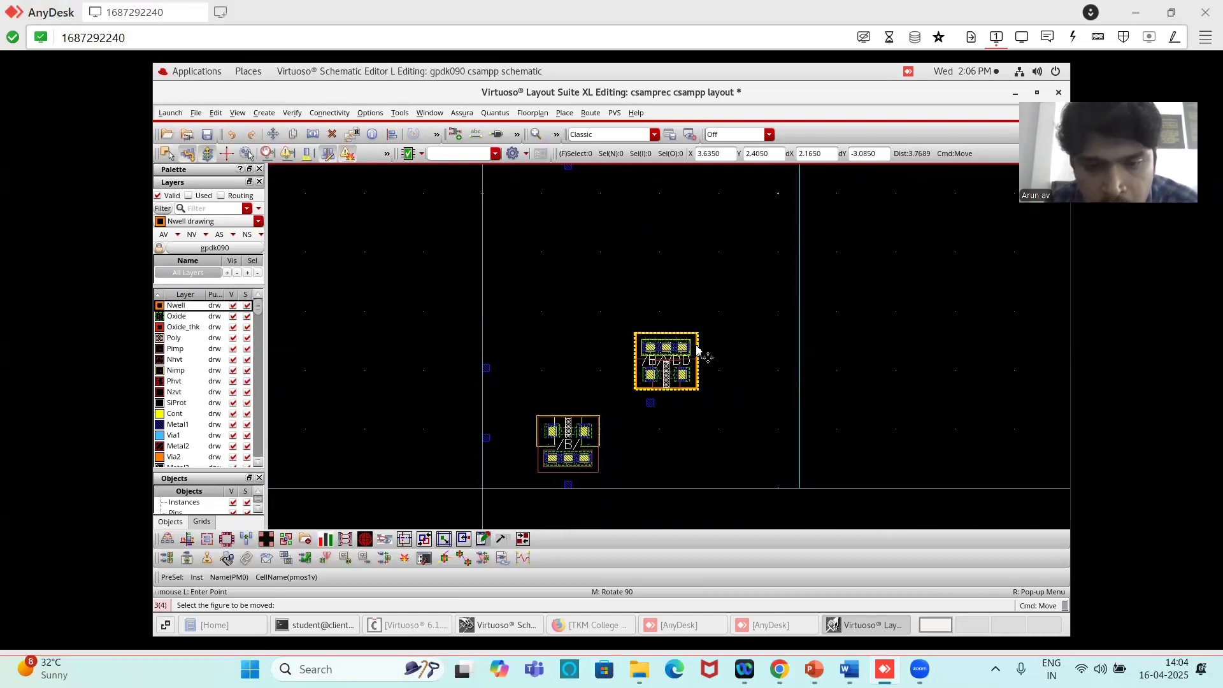
pyautogui.click(650, 402)
pyautogui.click(651, 403)
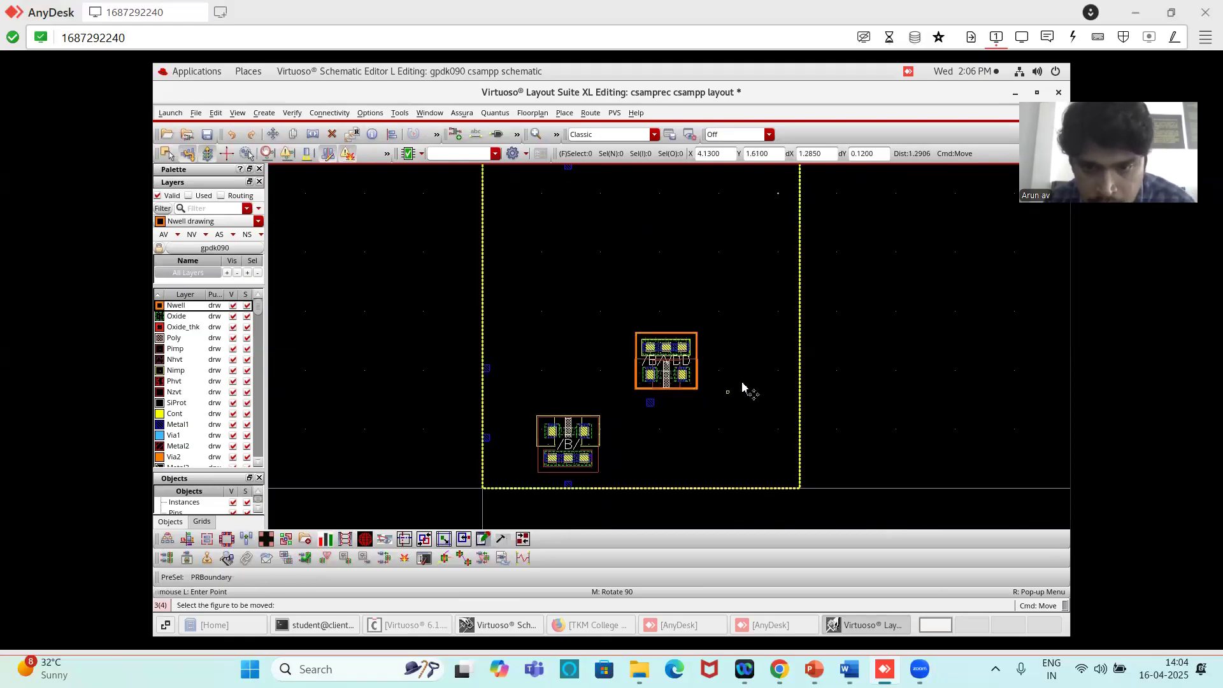
pyautogui.click(792, 372)
pyautogui.press('Escape')
pyautogui.click(651, 404)
pyautogui.press('m')
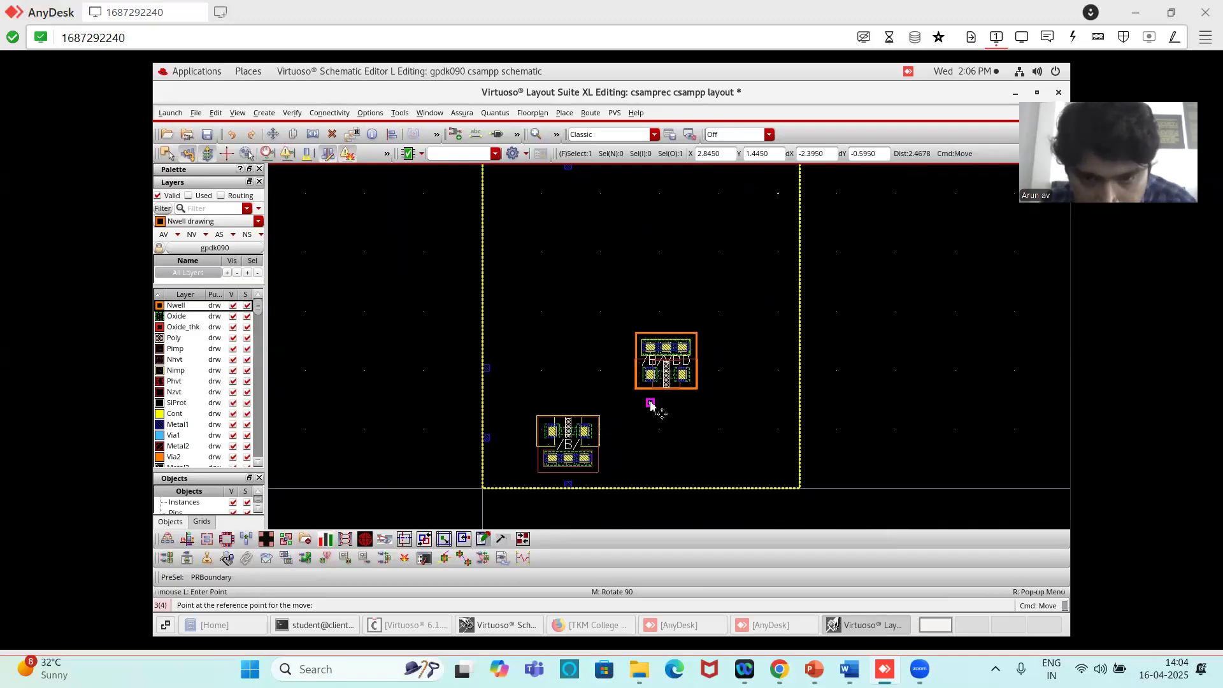
pyautogui.click(659, 412)
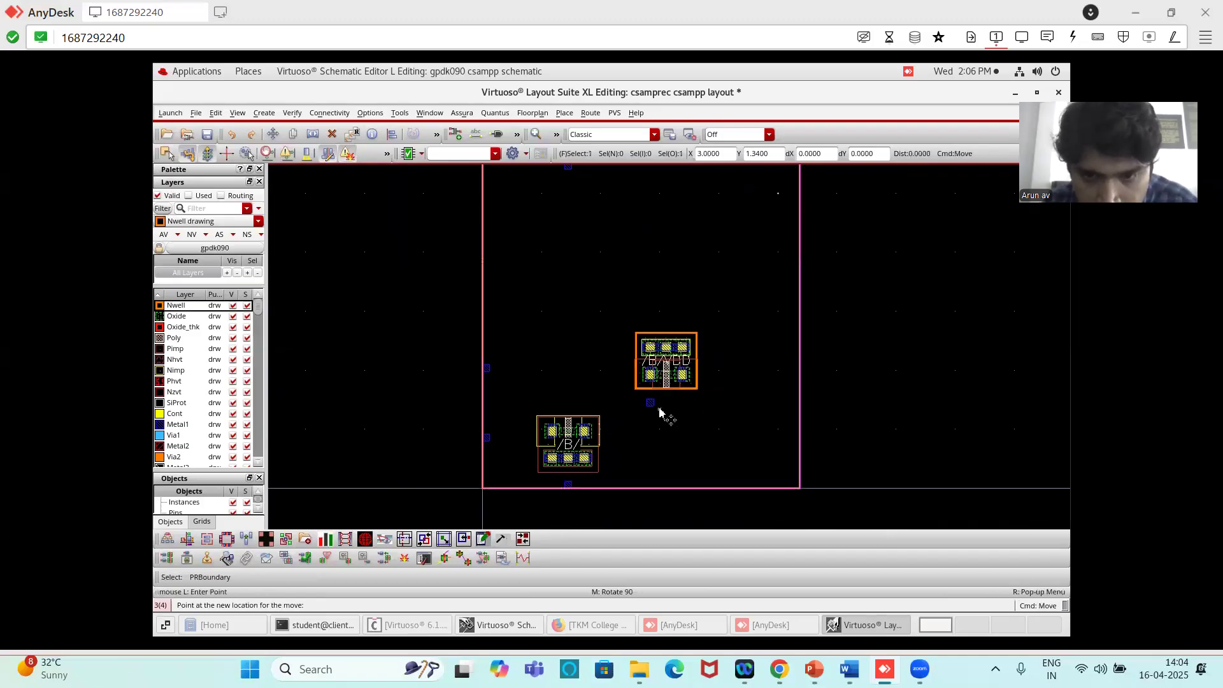
pyautogui.click(650, 404)
pyautogui.press('Escape')
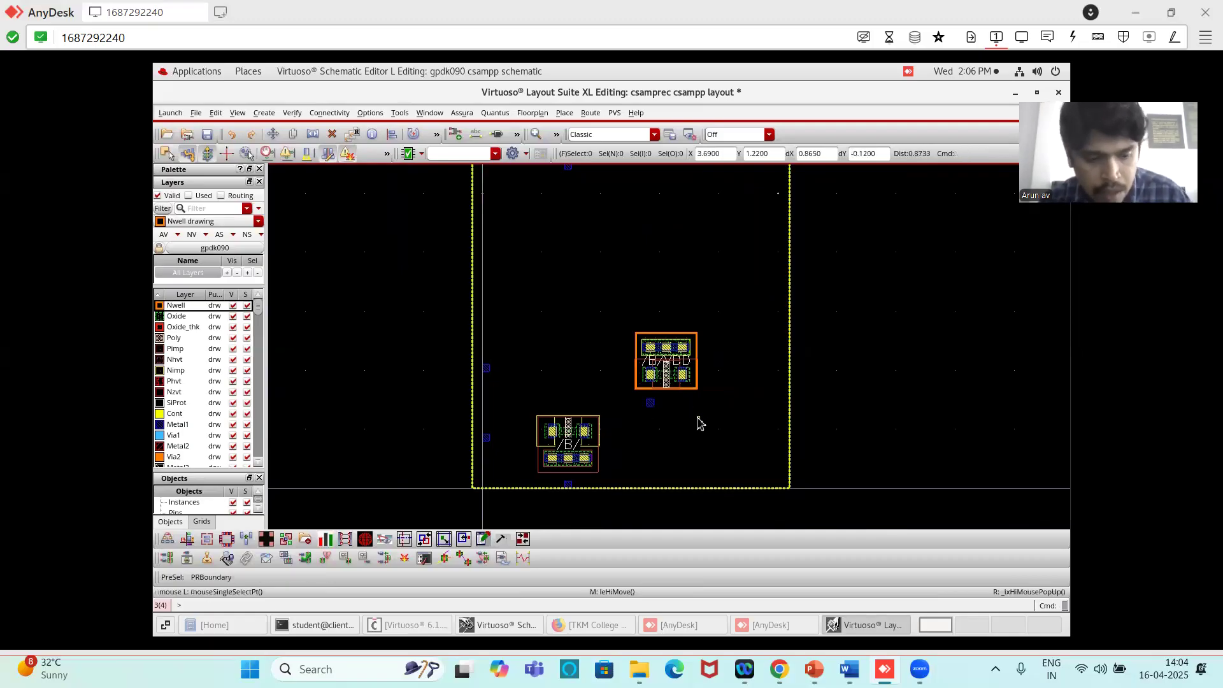
pyautogui.click(231, 135)
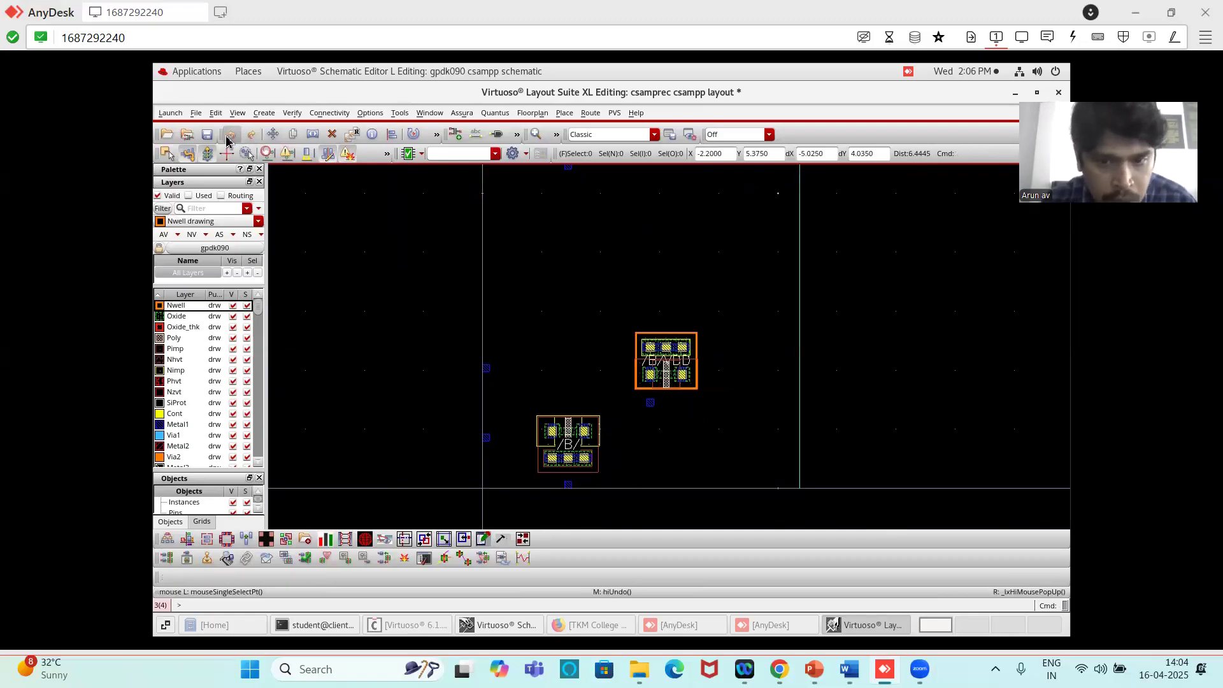
# - Move the Vout pin below the PMOS horizontally to just inside the PR boundary's right edge, about 2.46 µm away
pyautogui.click(651, 408)
pyautogui.press('m')
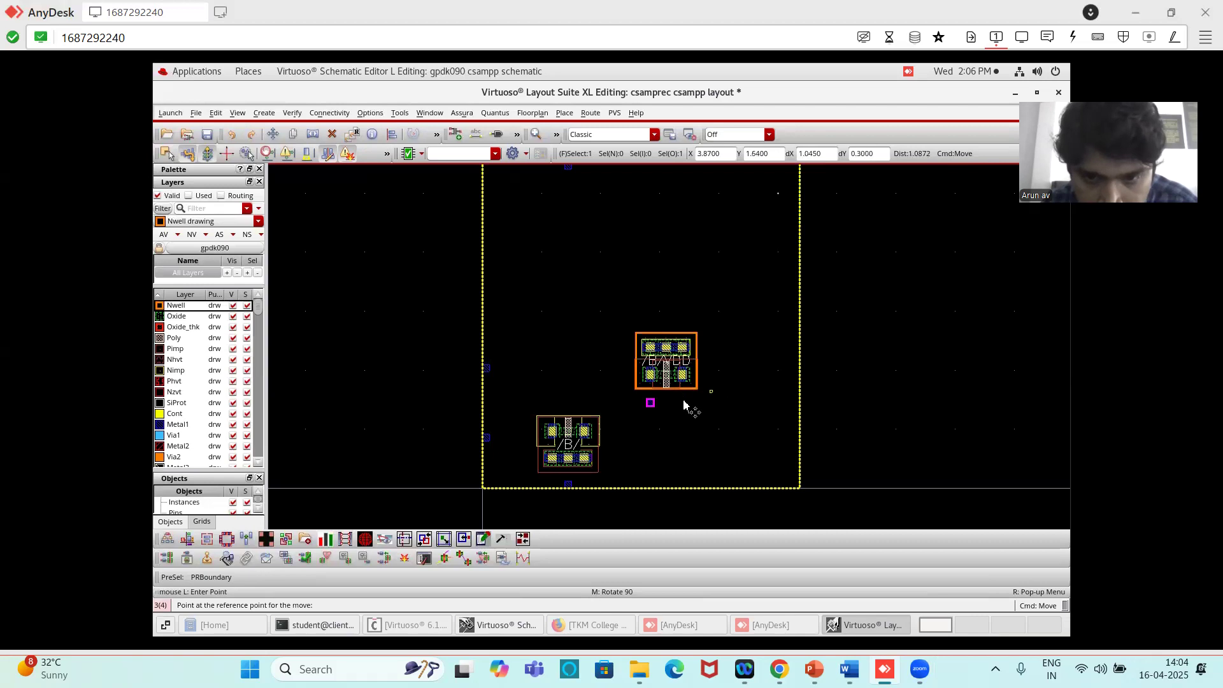
pyautogui.click(651, 406)
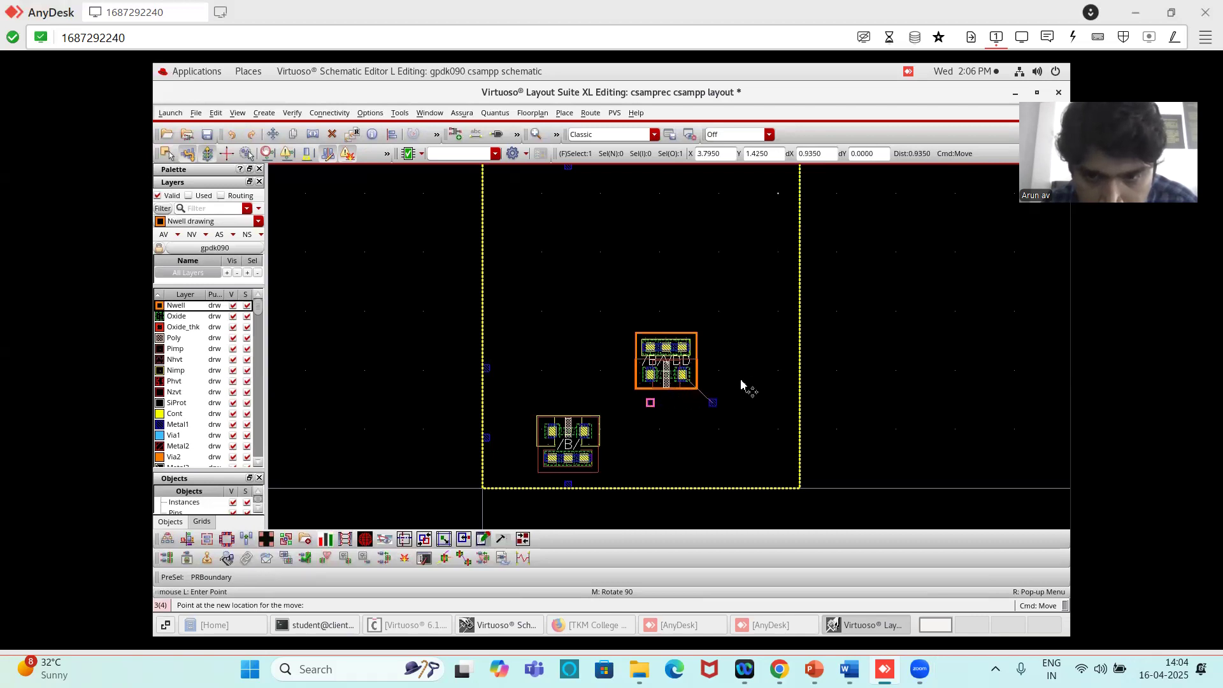
pyautogui.click(795, 389)
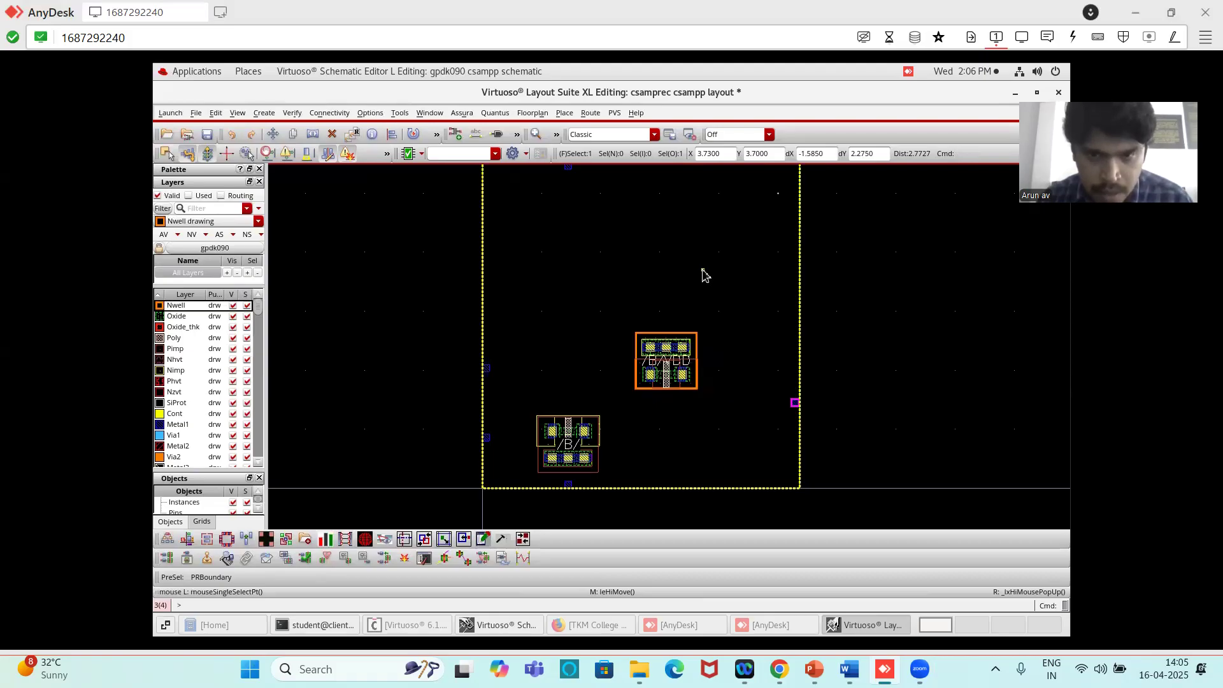
# - Move the PMOS transistor straight up about 2.19 µm toward the upper part of the PR boundary
pyautogui.click(666, 349)
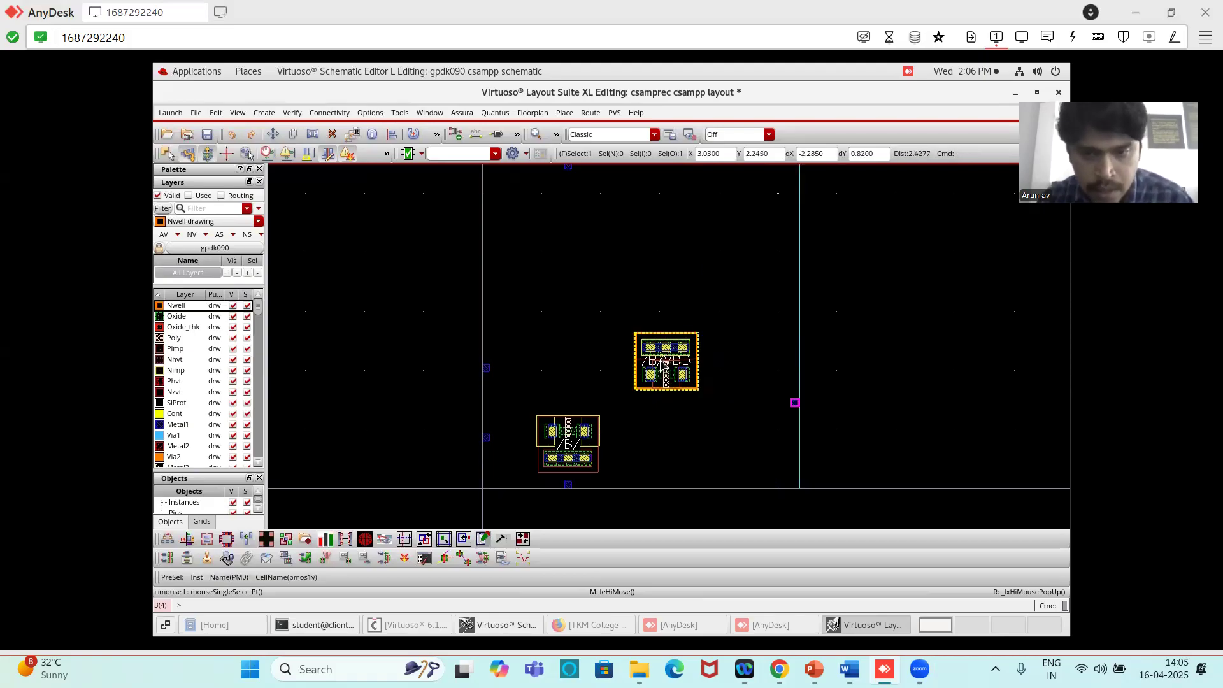
pyautogui.press('m')
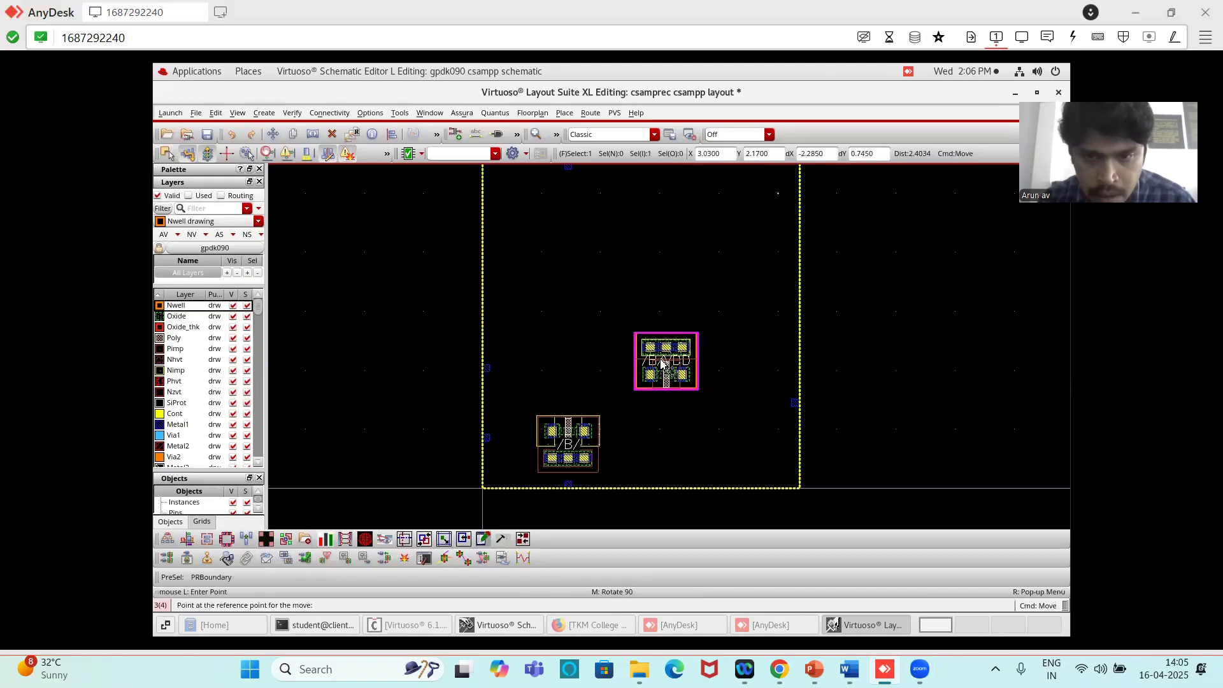
pyautogui.click(678, 327)
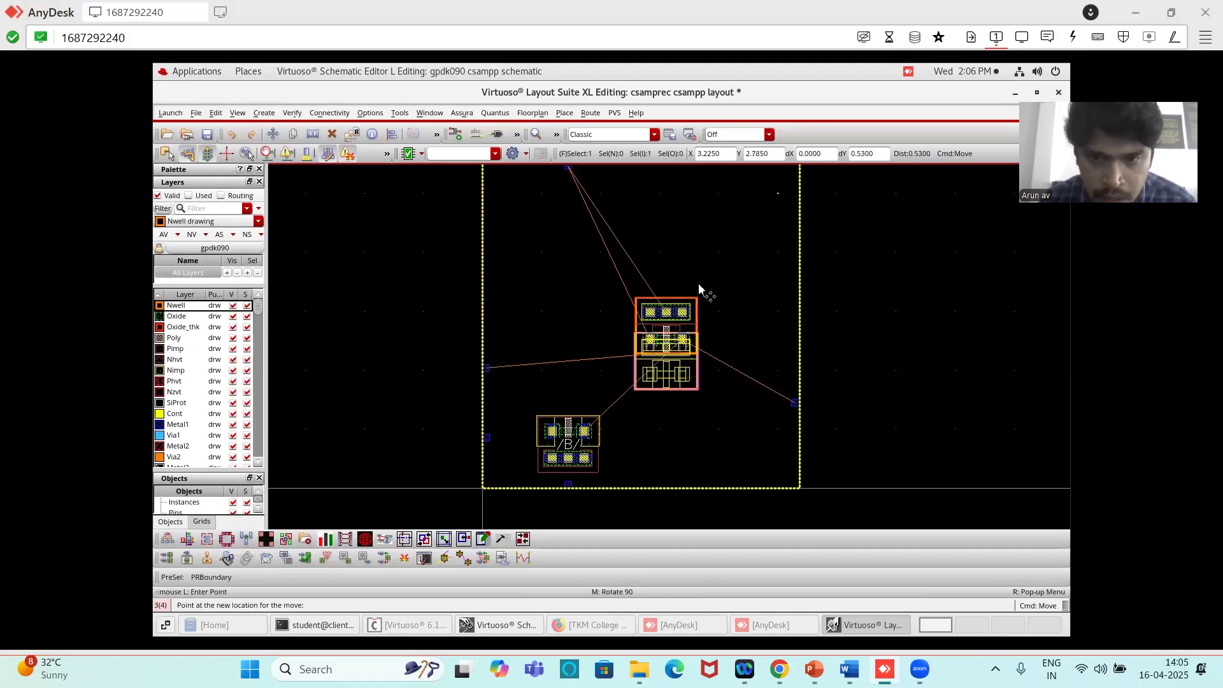
pyautogui.click(721, 227)
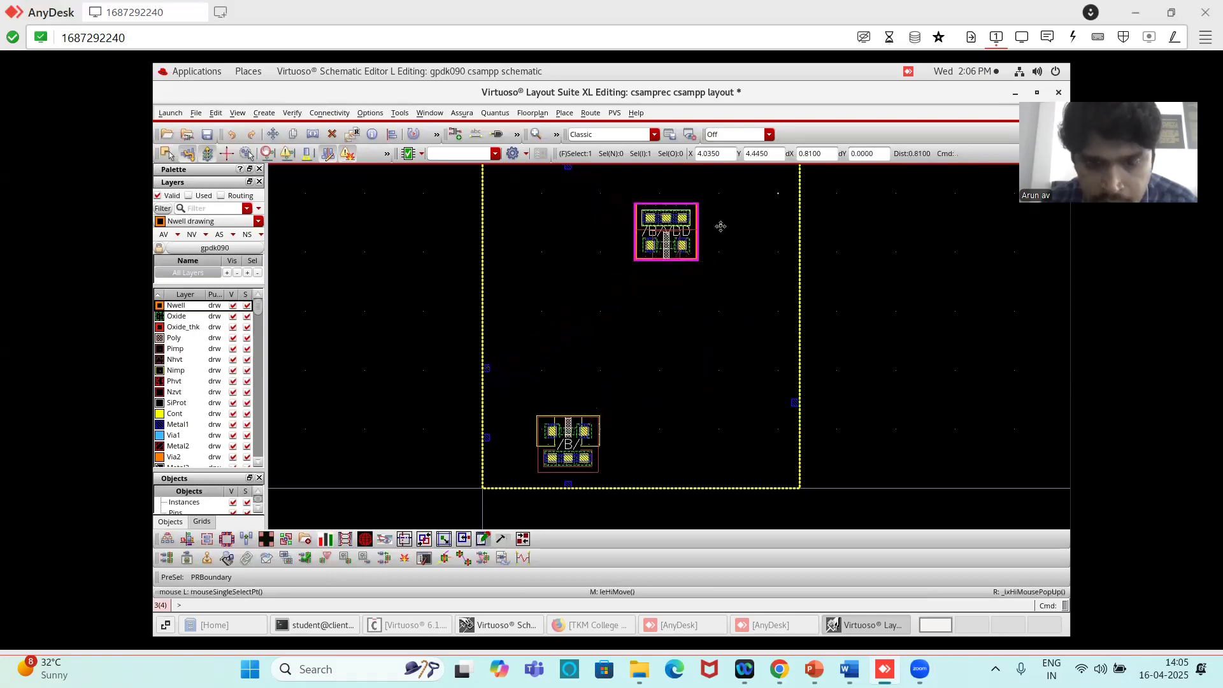
# - Move the NMOS transistor horizontally about 1.97 µm to the right inside the PR boundary
pyautogui.press('f')
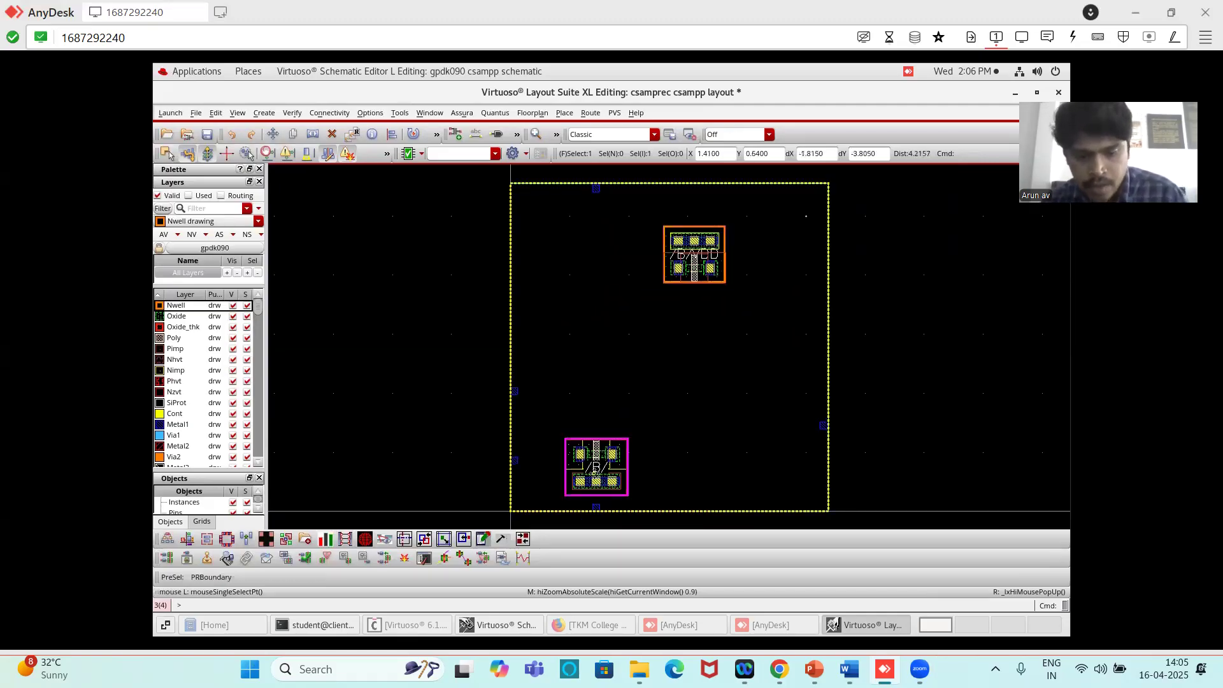
pyautogui.press('m')
pyautogui.click(596, 467)
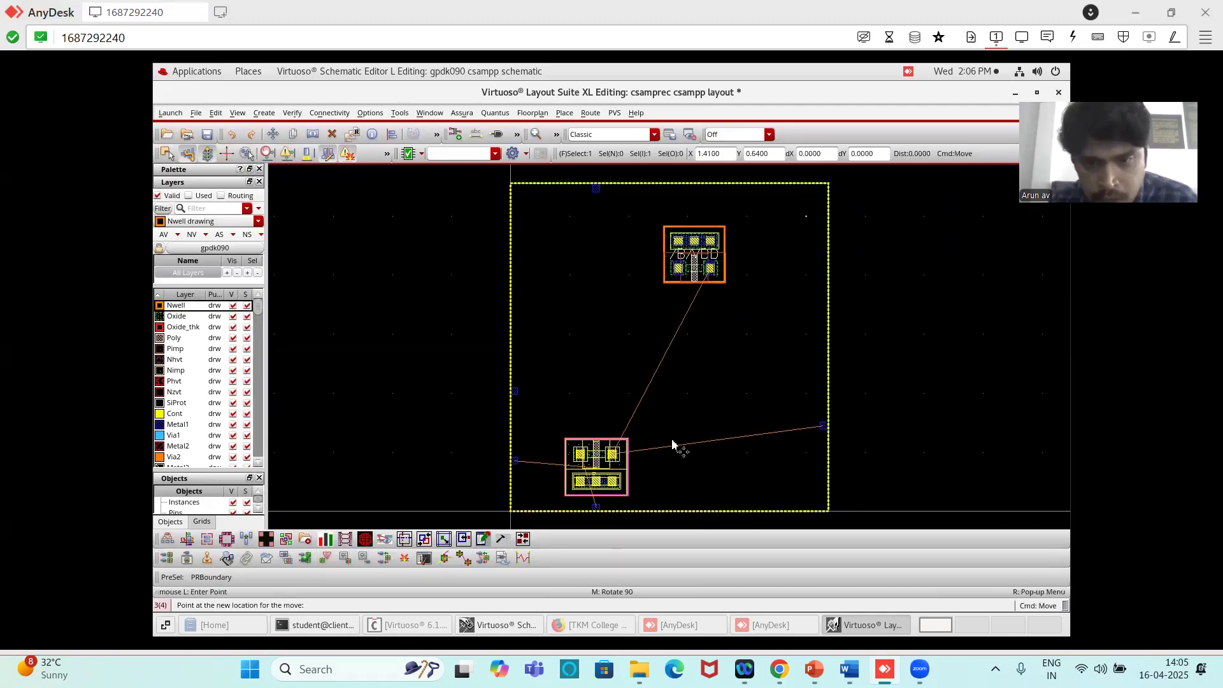
pyautogui.click(668, 367)
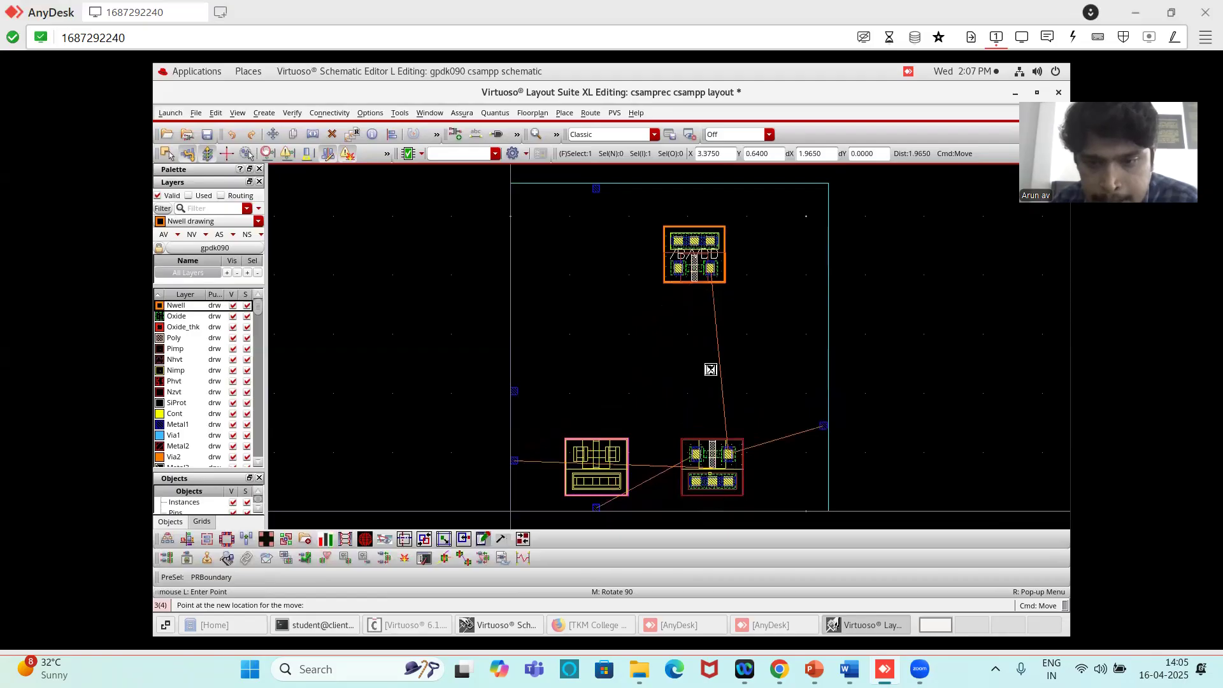
pyautogui.click(710, 370)
# - Move the NMOS transistor straight up about 1.78 µm toward the PMOS transistor
pyautogui.press('m')
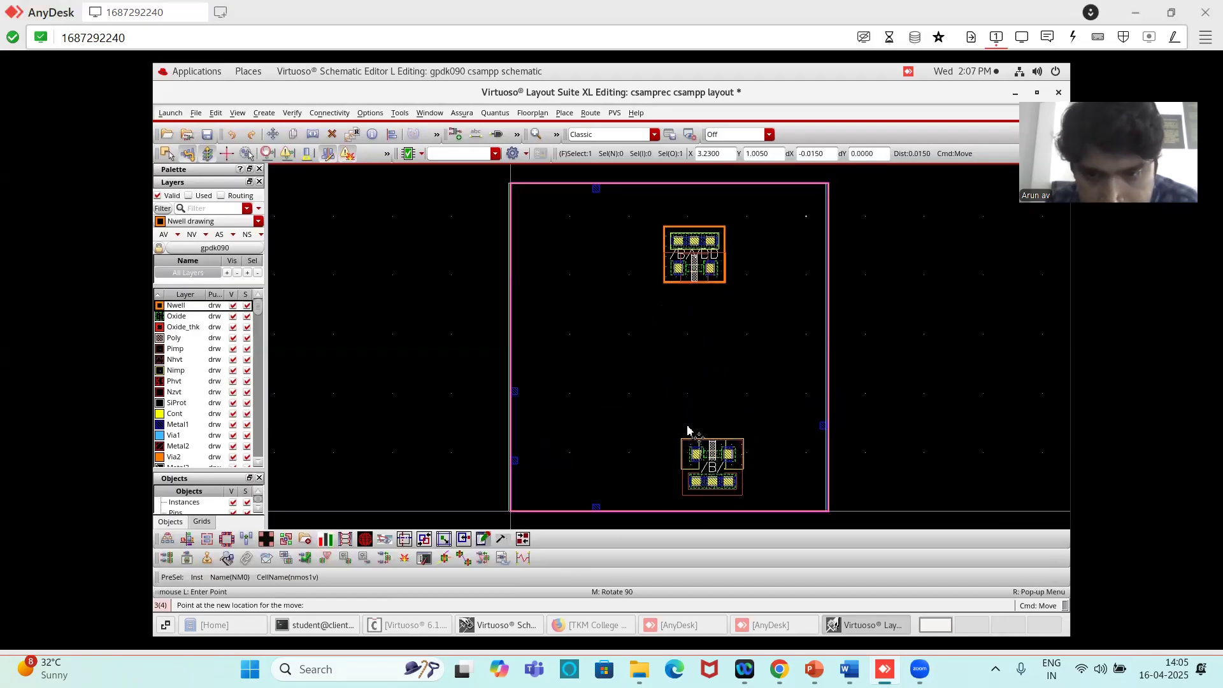
pyautogui.click(681, 417)
pyautogui.press('m')
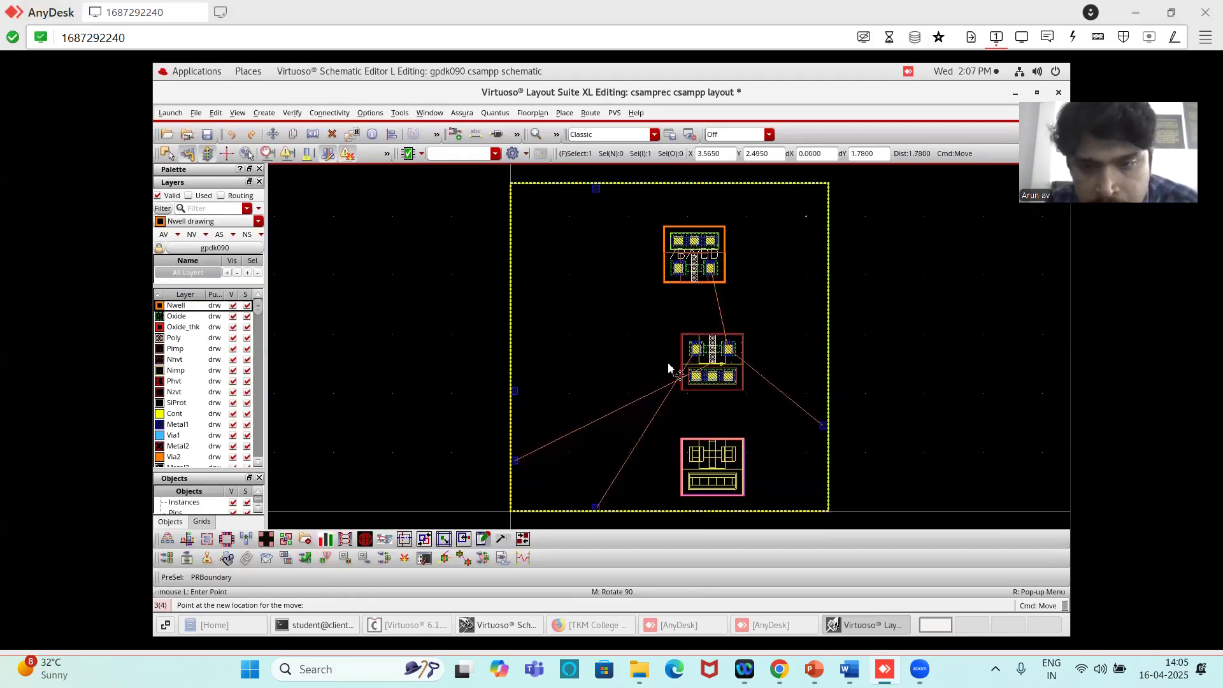
pyautogui.click(669, 368)
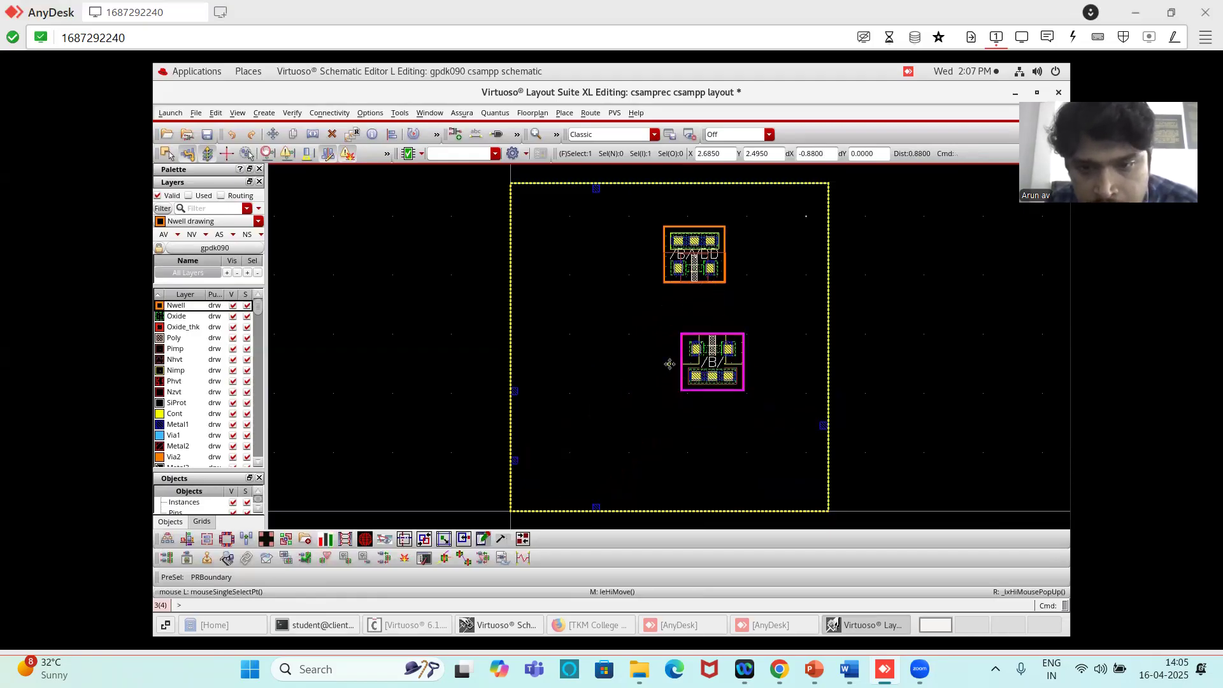
# - Shift the PMOS transistor horizontally about 0.29 µm to the right so it sits above the NMOS transistor
pyautogui.click(693, 256)
pyautogui.press('m')
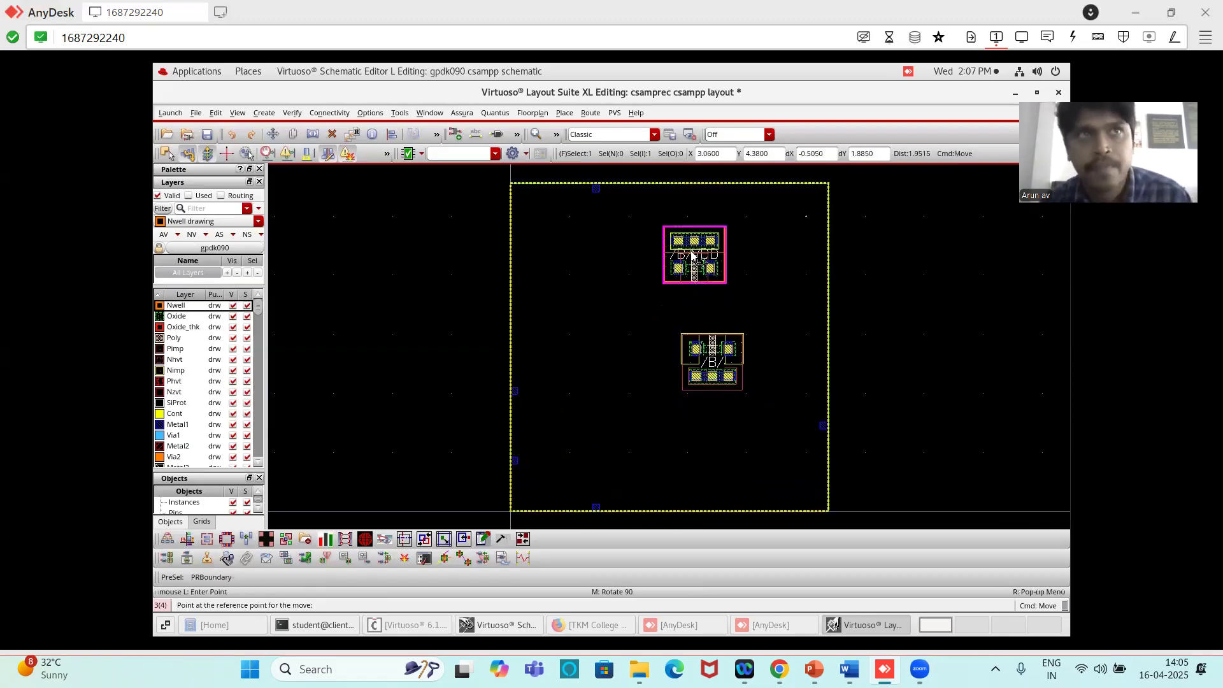
pyautogui.click(693, 256)
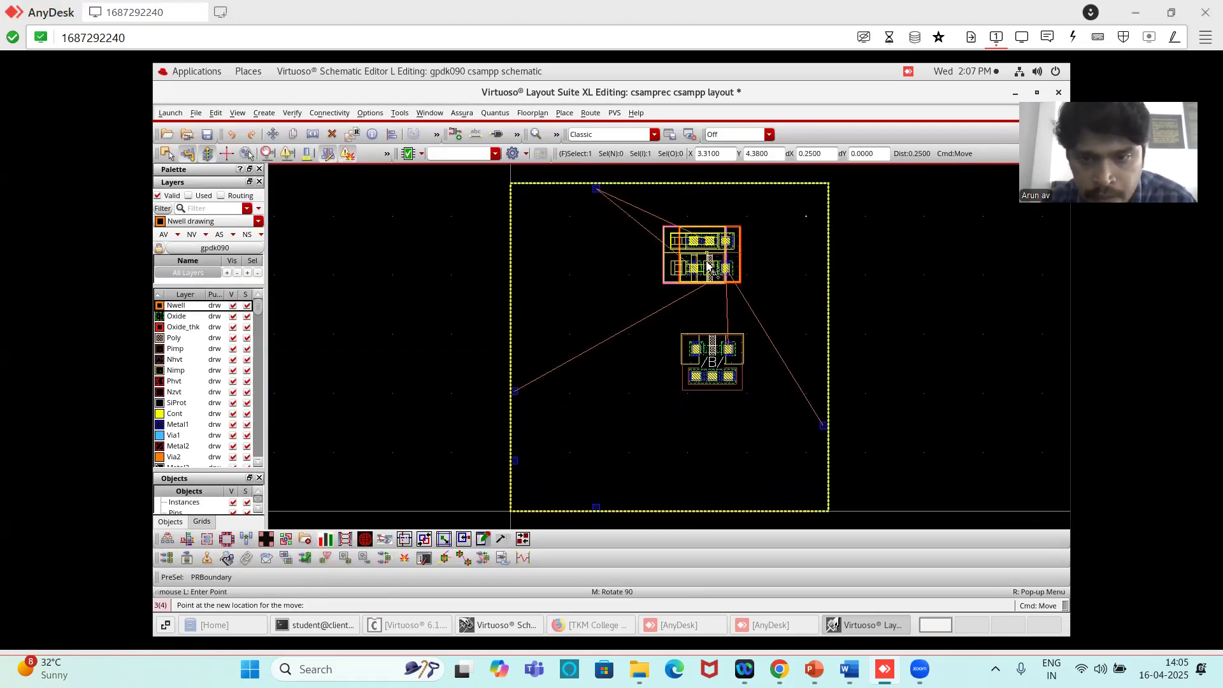
pyautogui.click(709, 261)
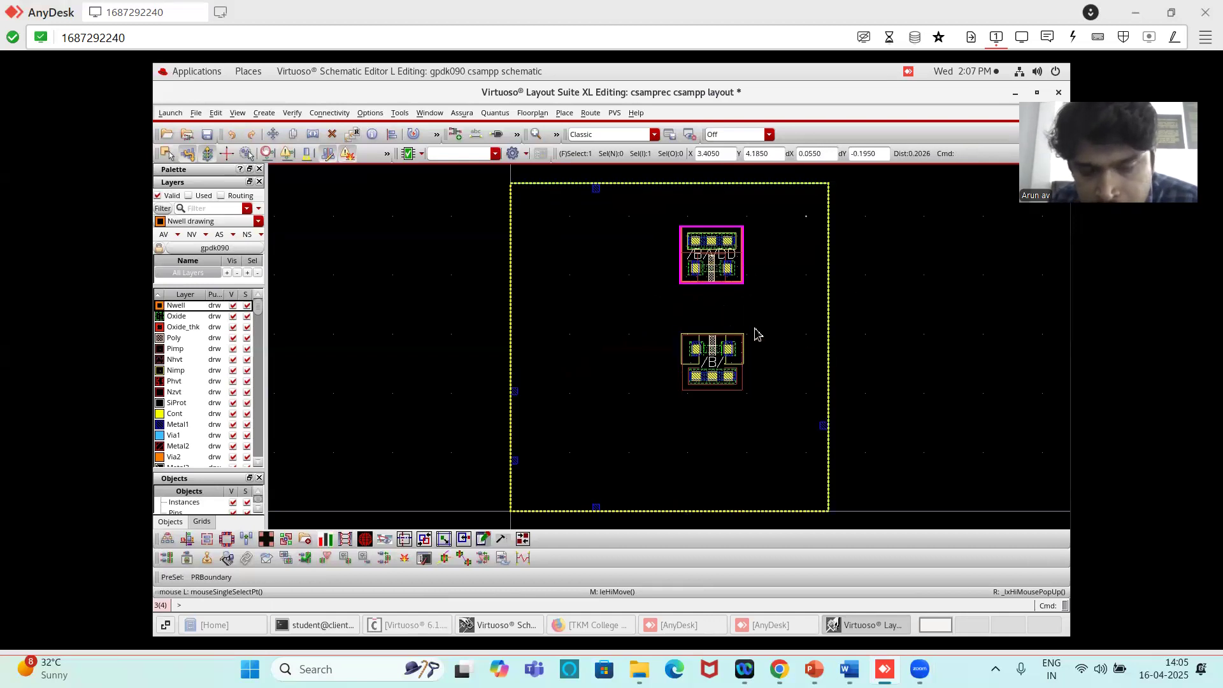
# - Use Quick Align to line up the NMOS and PMOS transistors so the NMOS sits directly beneath the PMOS with gates in line
pyautogui.click(787, 308)
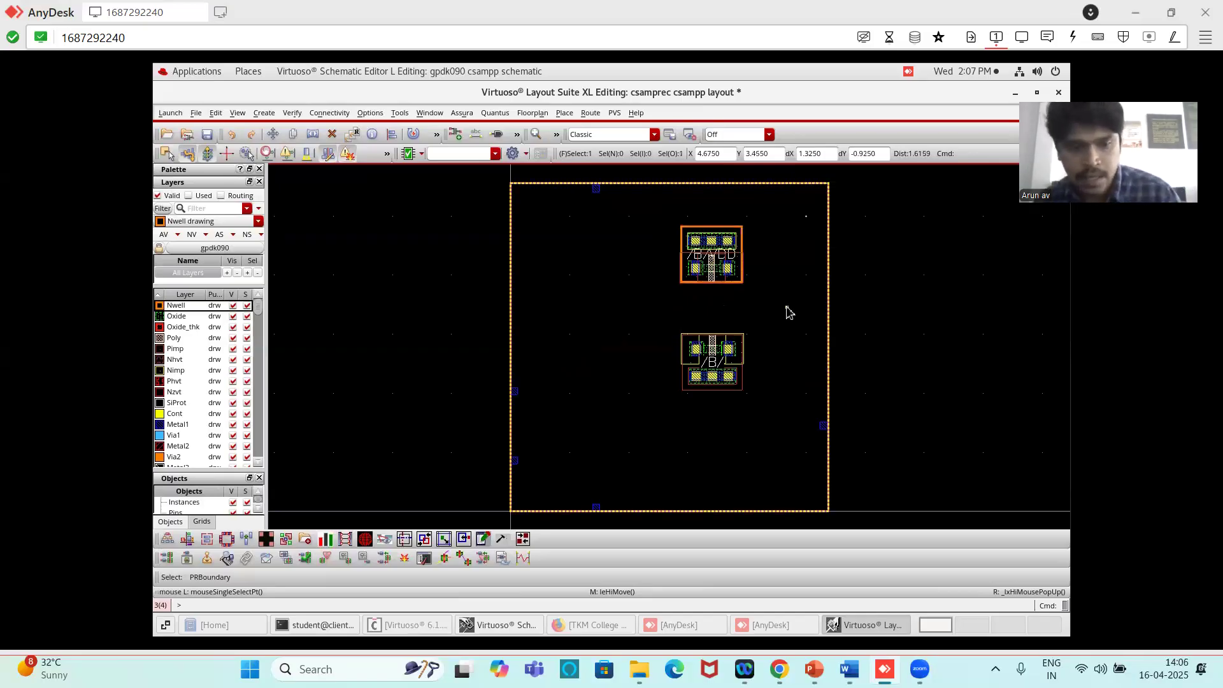
pyautogui.press('a')
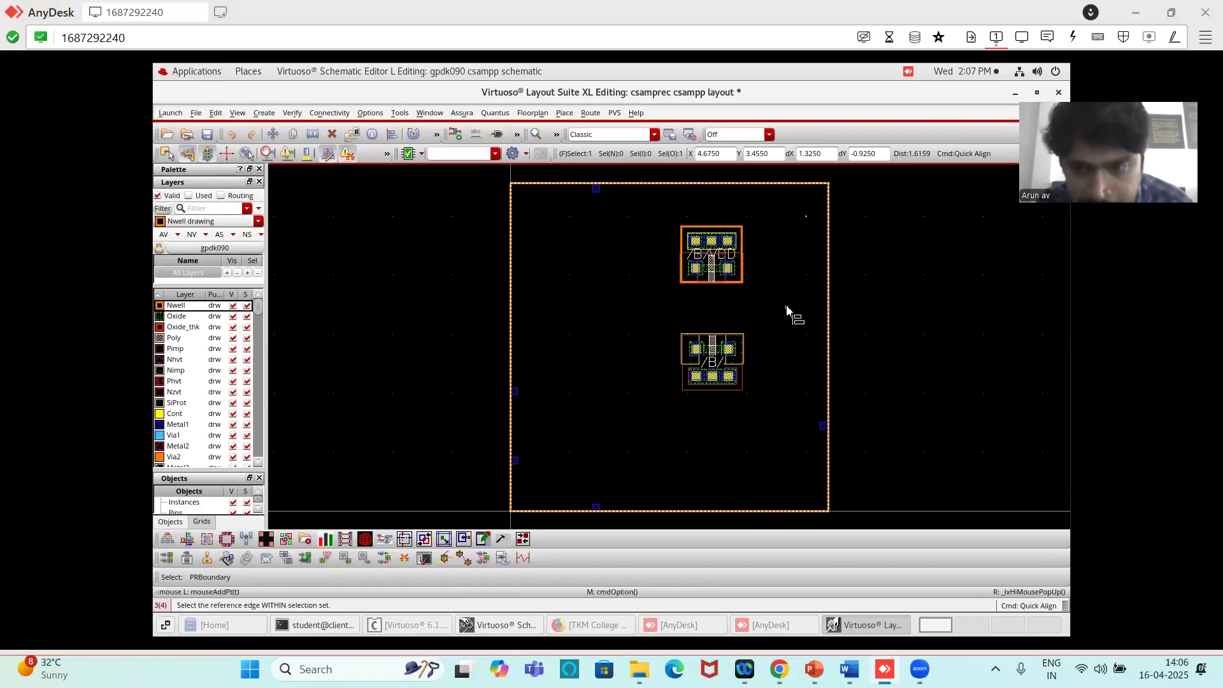
pyautogui.scroll(2, 732, 342)
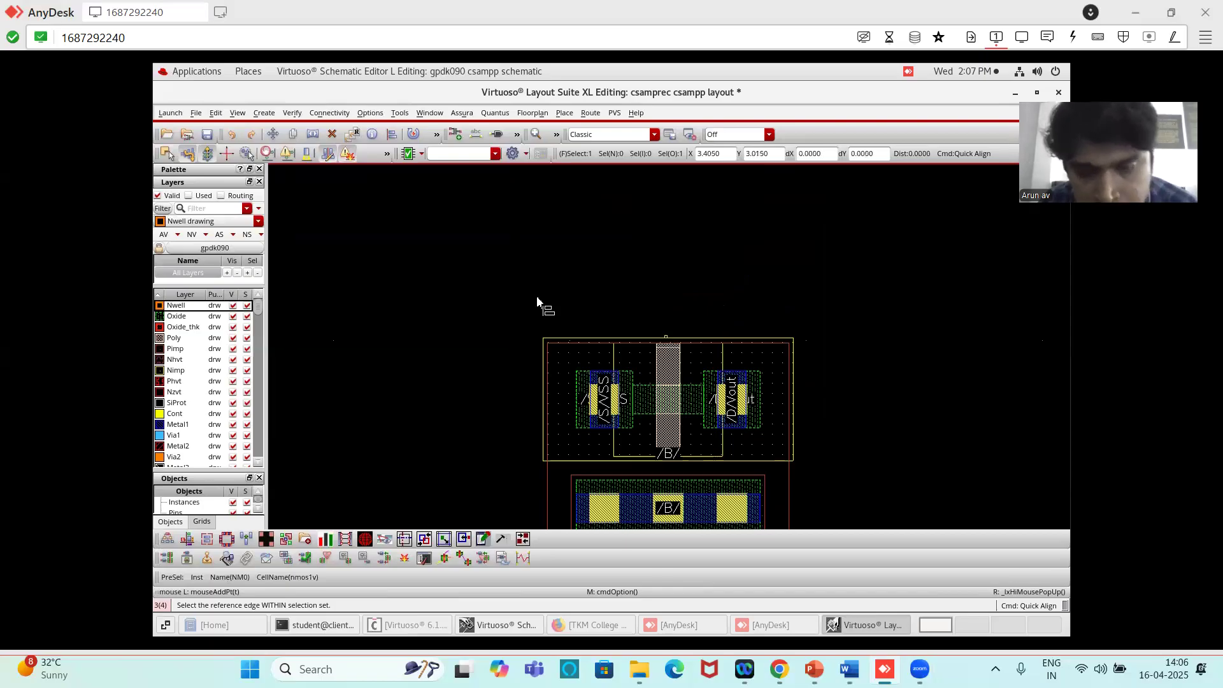
pyautogui.scroll(-2, 703, 336)
pyautogui.scroll(-2, 701, 341)
pyautogui.scroll(4, 690, 336)
pyautogui.scroll(2, 718, 344)
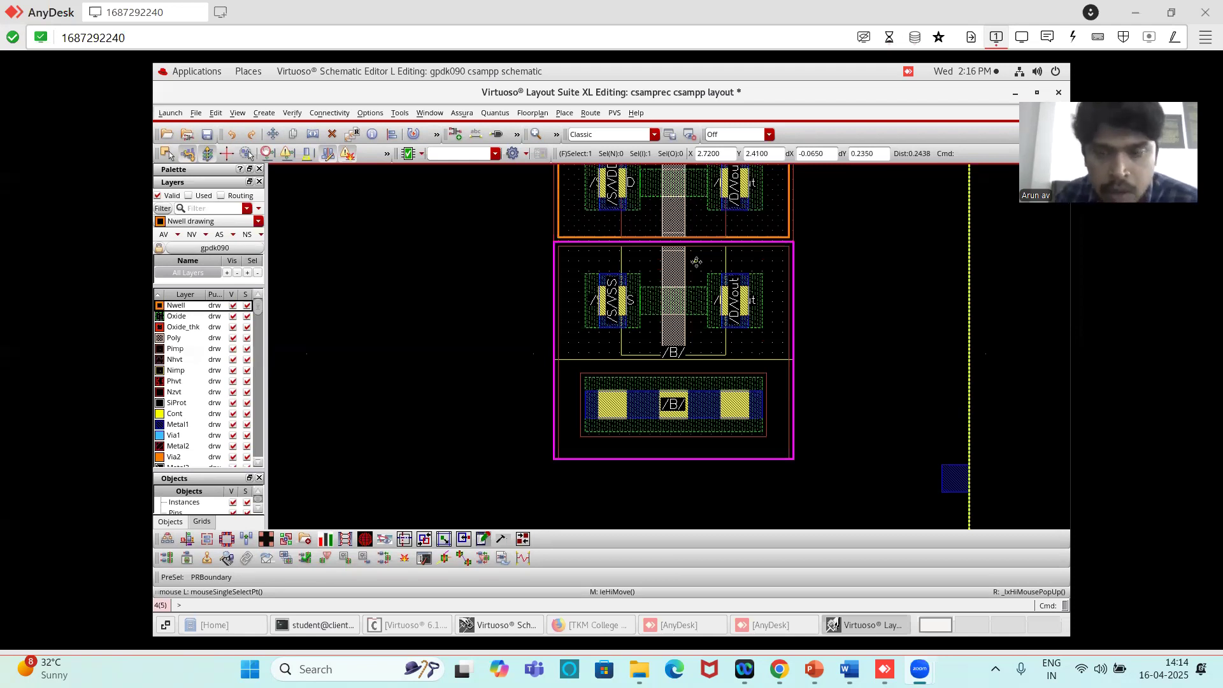
pyautogui.click(1003, 267)
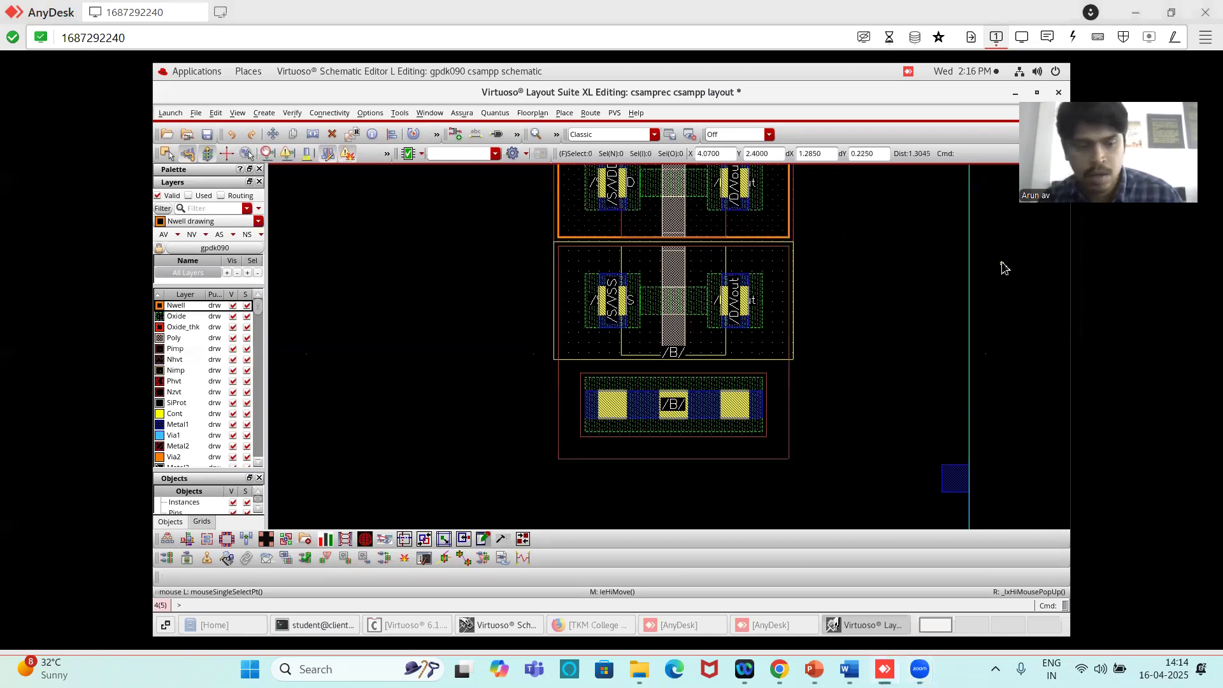
# - Move the NMOS transistor straight down about 0.65 µm to open a gap below the PMOS transistor
pyautogui.press('f')
pyautogui.keyDown('ctrl'); pyautogui.scroll(10, 732, 274); pyautogui.keyUp('ctrl')
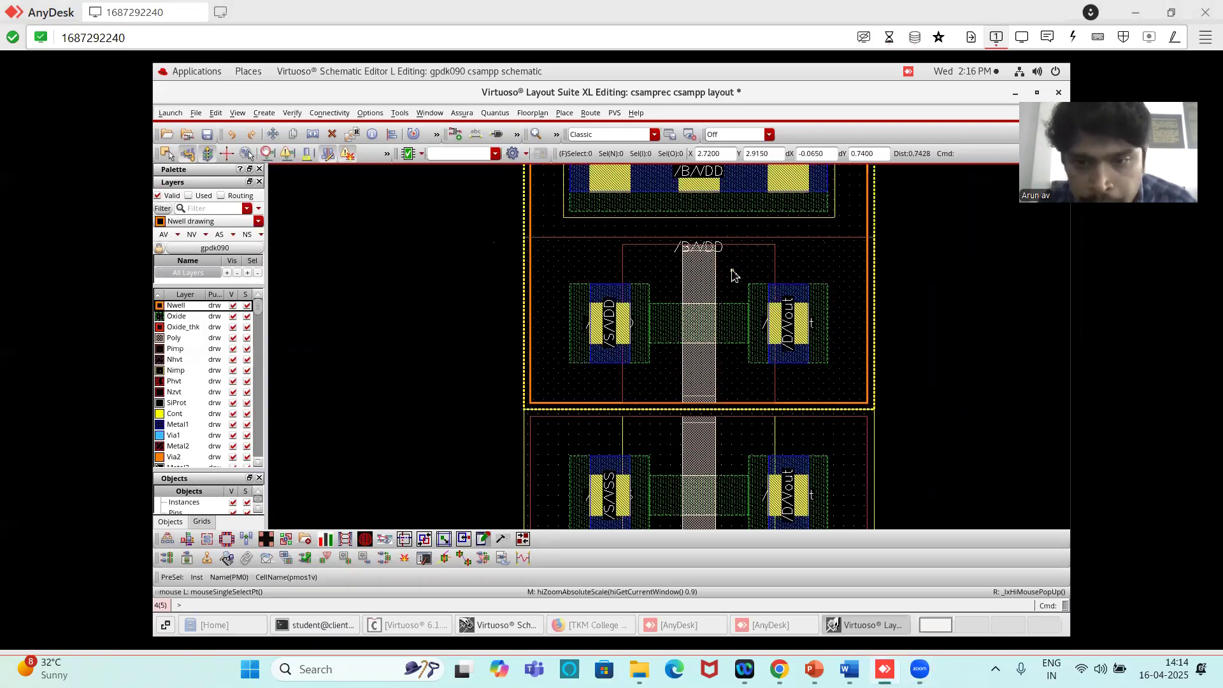
pyautogui.keyDown('ctrl'); pyautogui.scroll(-5, 733, 274); pyautogui.keyUp('ctrl')
pyautogui.click(748, 392)
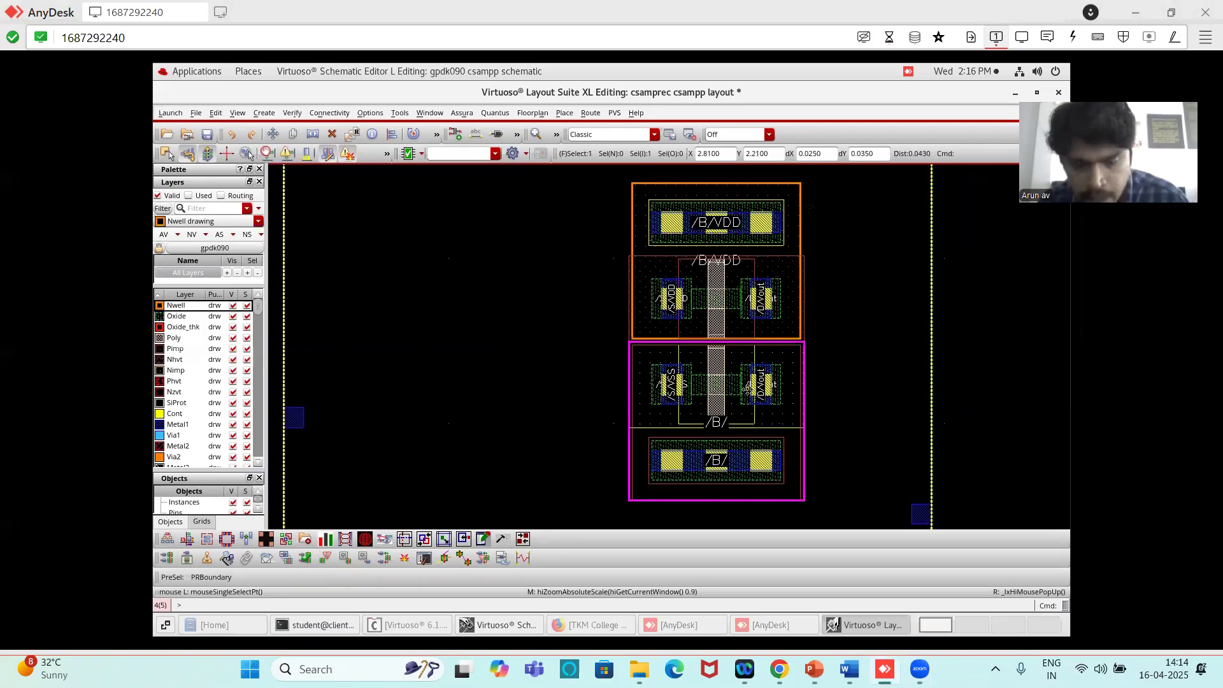
pyautogui.press('m')
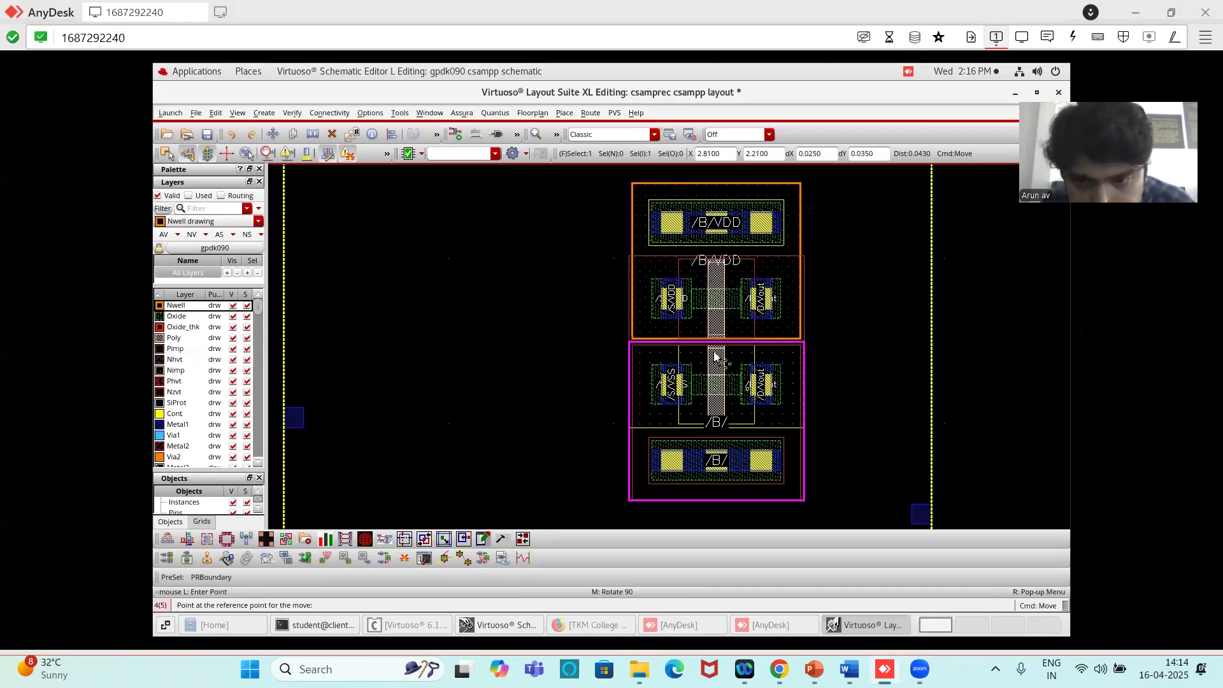
pyautogui.click(749, 392)
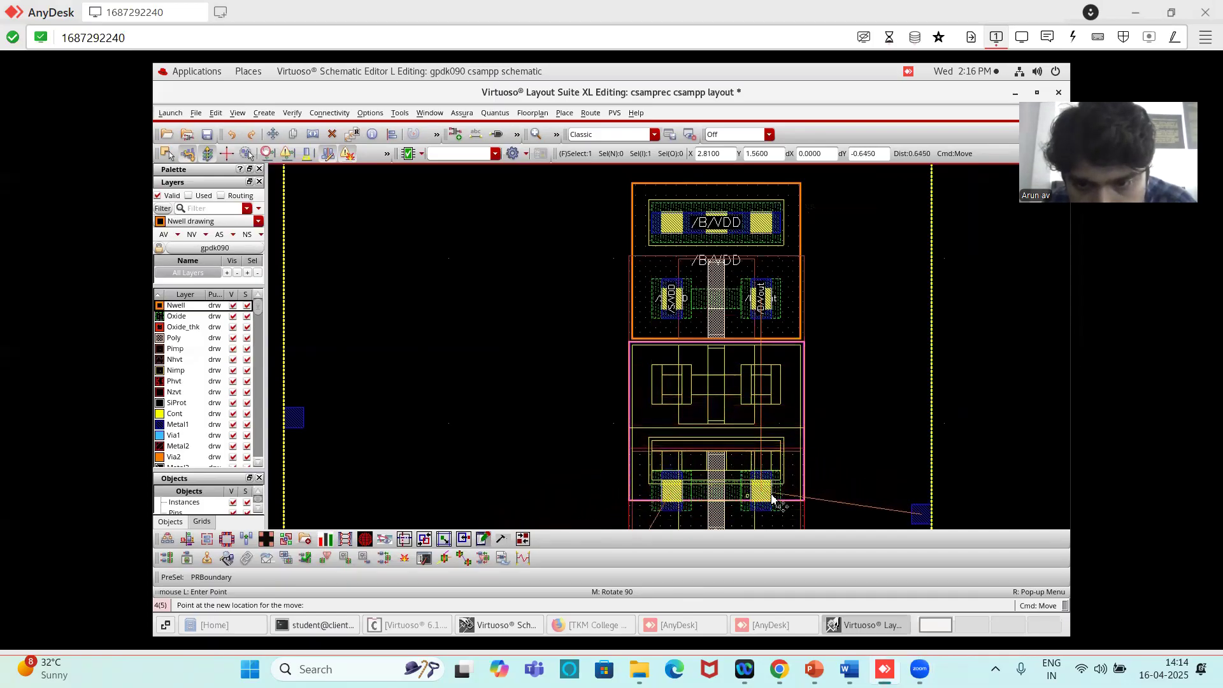
pyautogui.click(772, 501)
pyautogui.keyDown('ctrl'); pyautogui.scroll(-6, 796, 387); pyautogui.keyUp('ctrl')
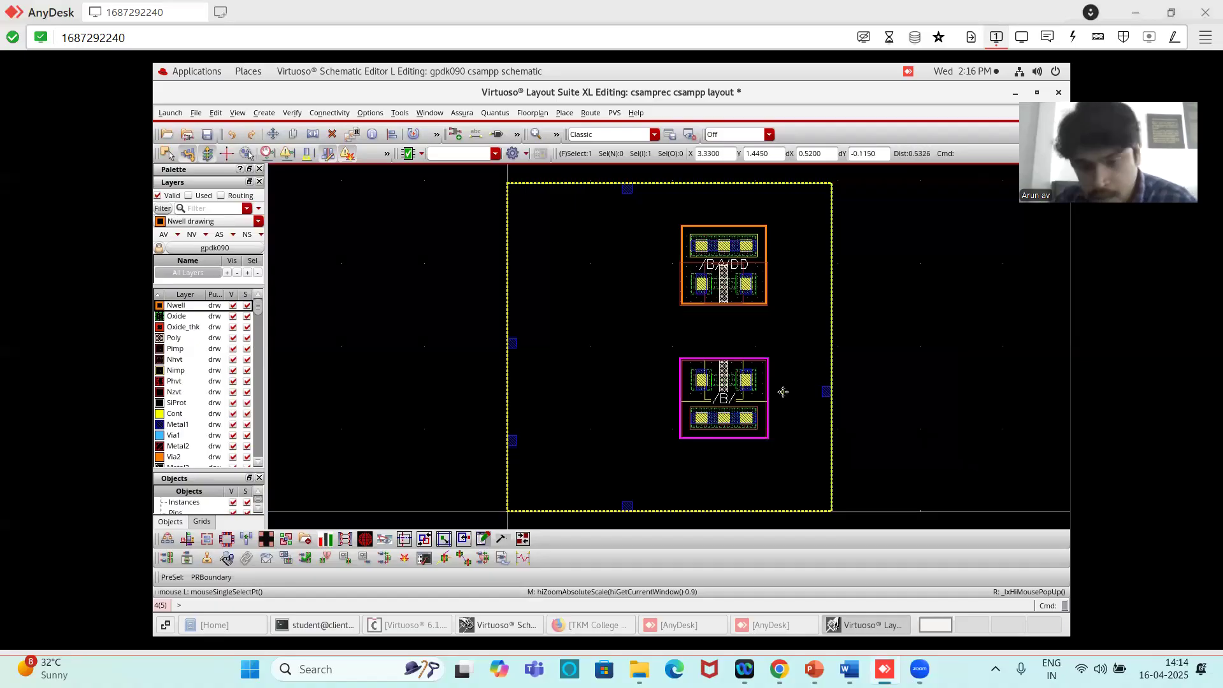
pyautogui.click(728, 389)
pyautogui.press('m')
pyautogui.click(729, 388)
pyautogui.press('Escape')
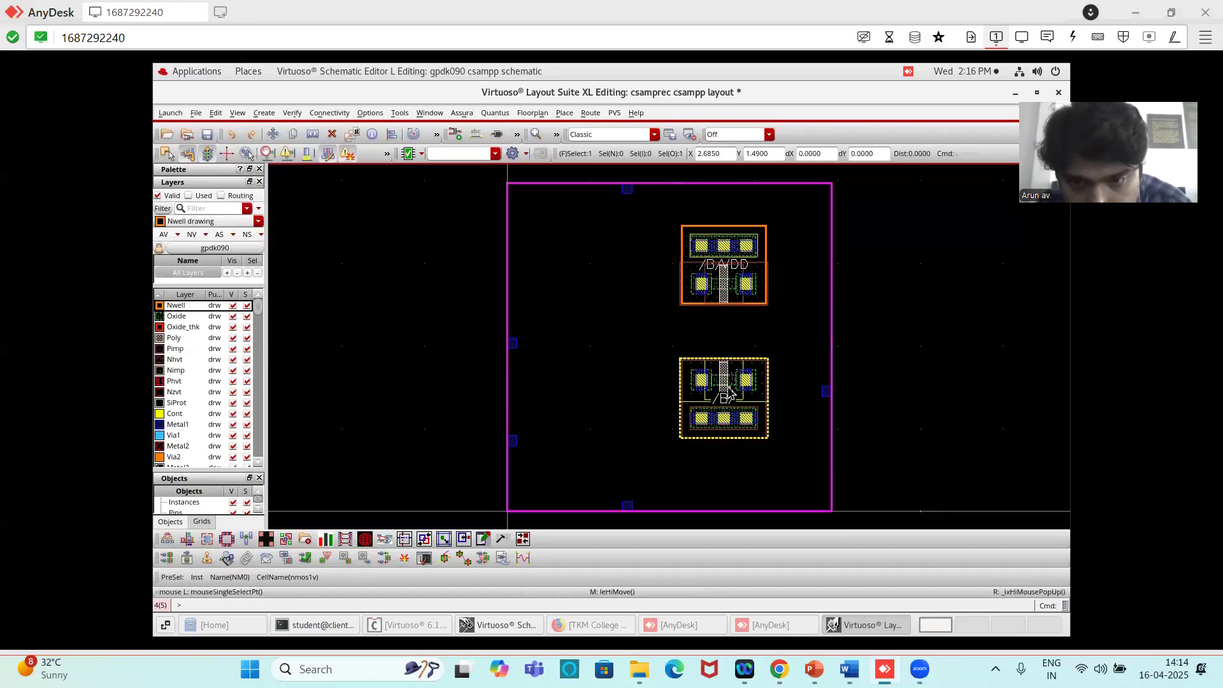
# - Lower the NMOS transistor vertically by about another 0.27 µm, keeping it in line with the PMOS
pyautogui.press('m')
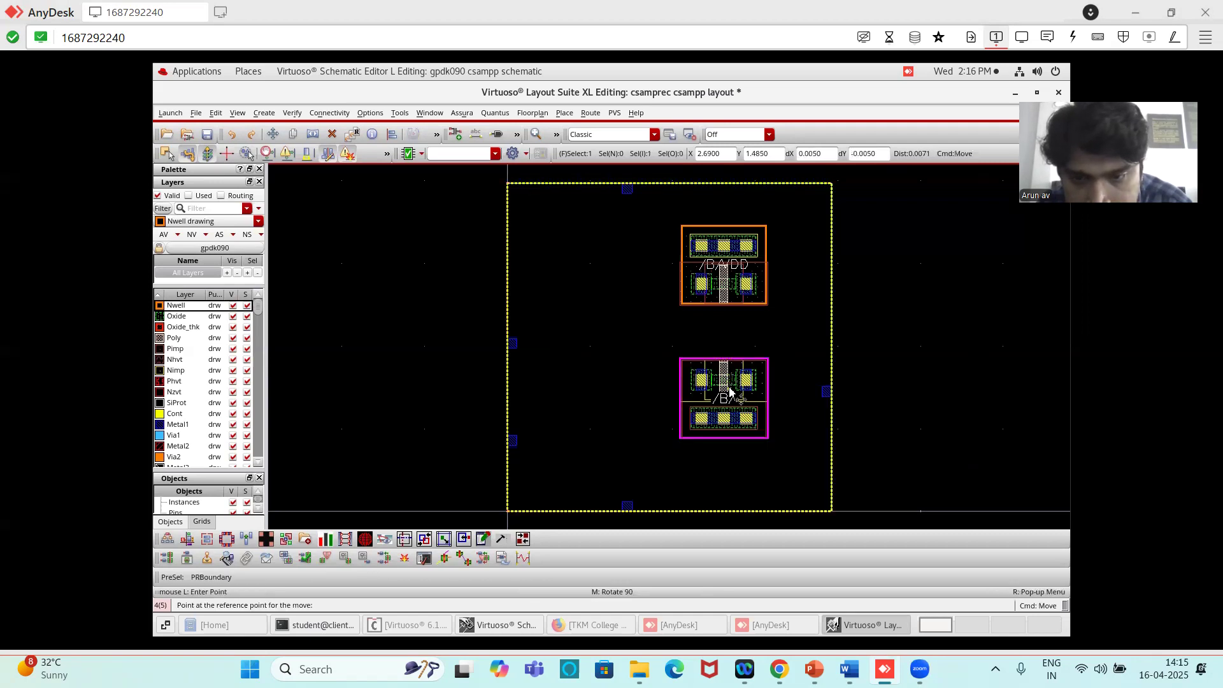
pyautogui.click(731, 395)
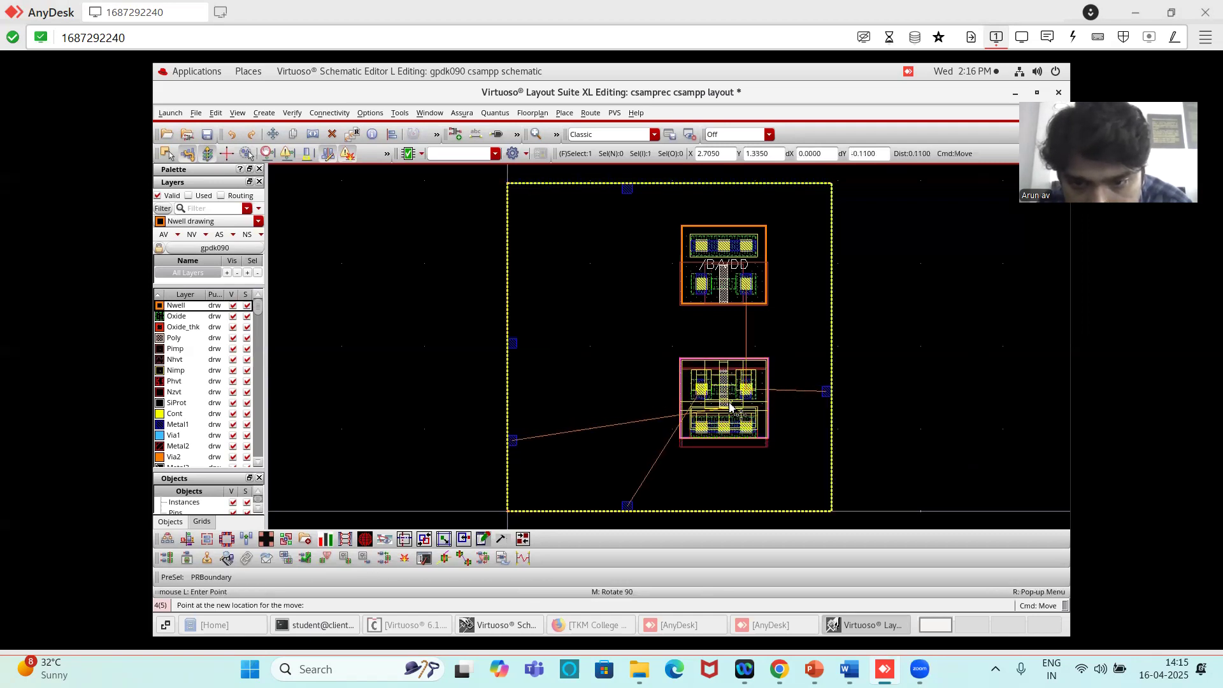
pyautogui.click(732, 417)
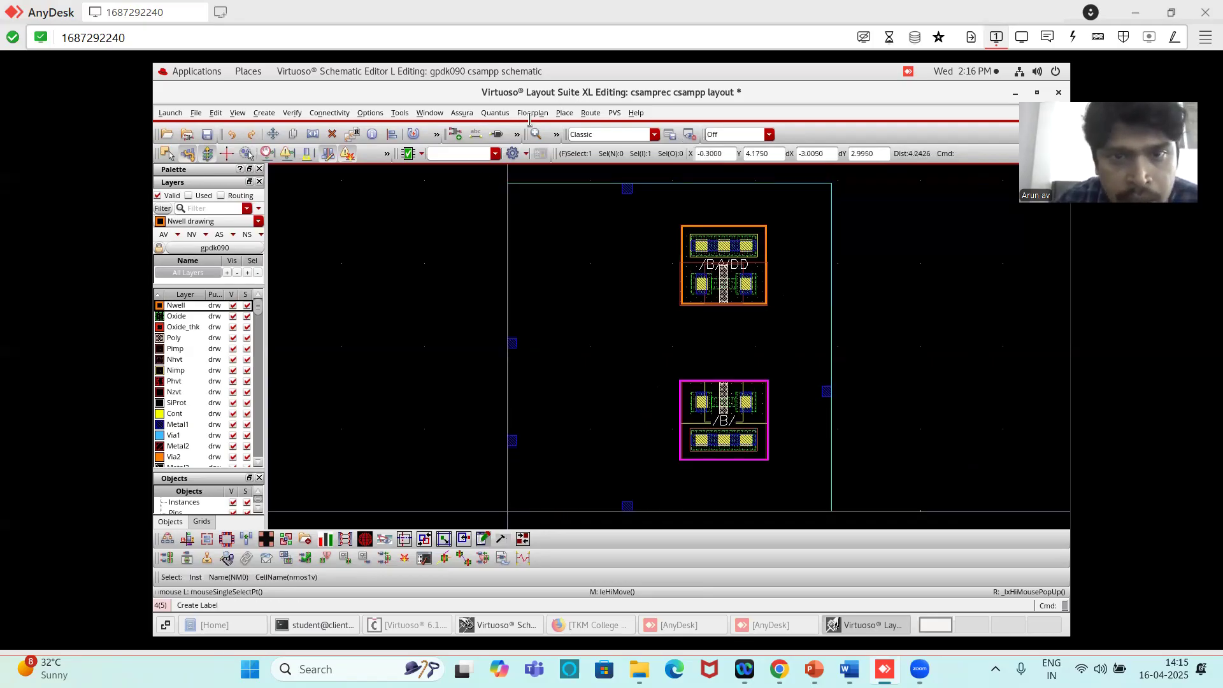
# - Show the Navigator assistant, enlarge it, and list the nets of the csampp layout
pyautogui.click(428, 113)
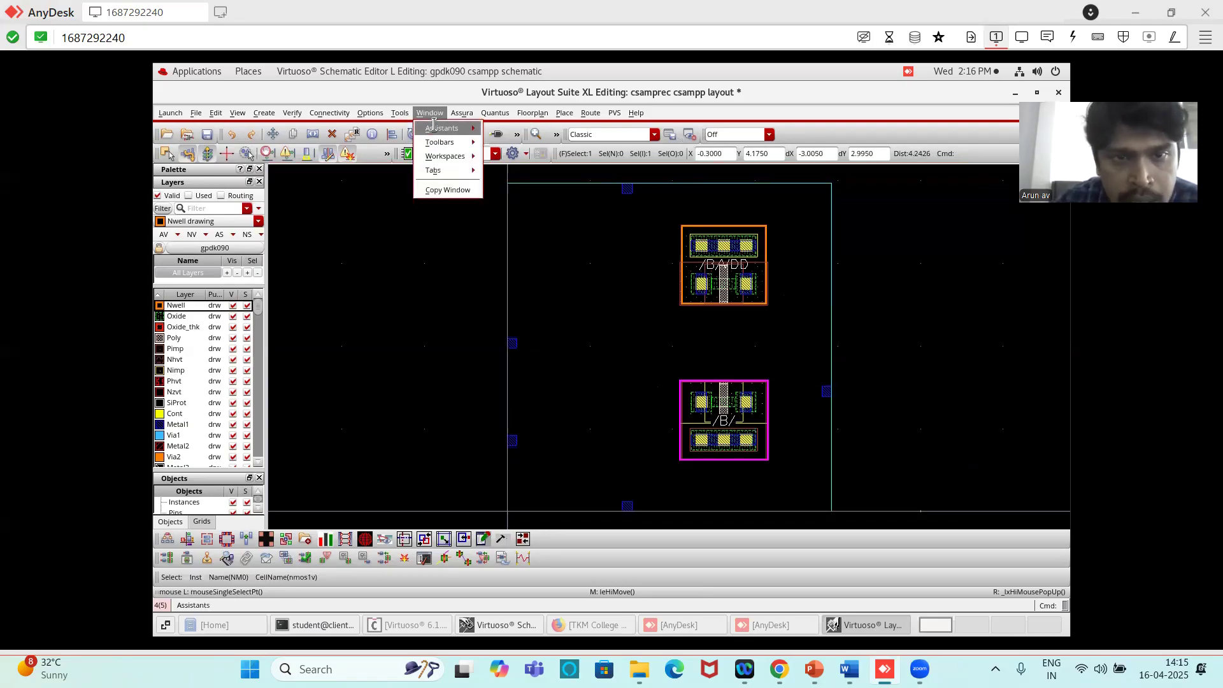
pyautogui.moveTo(433, 124)
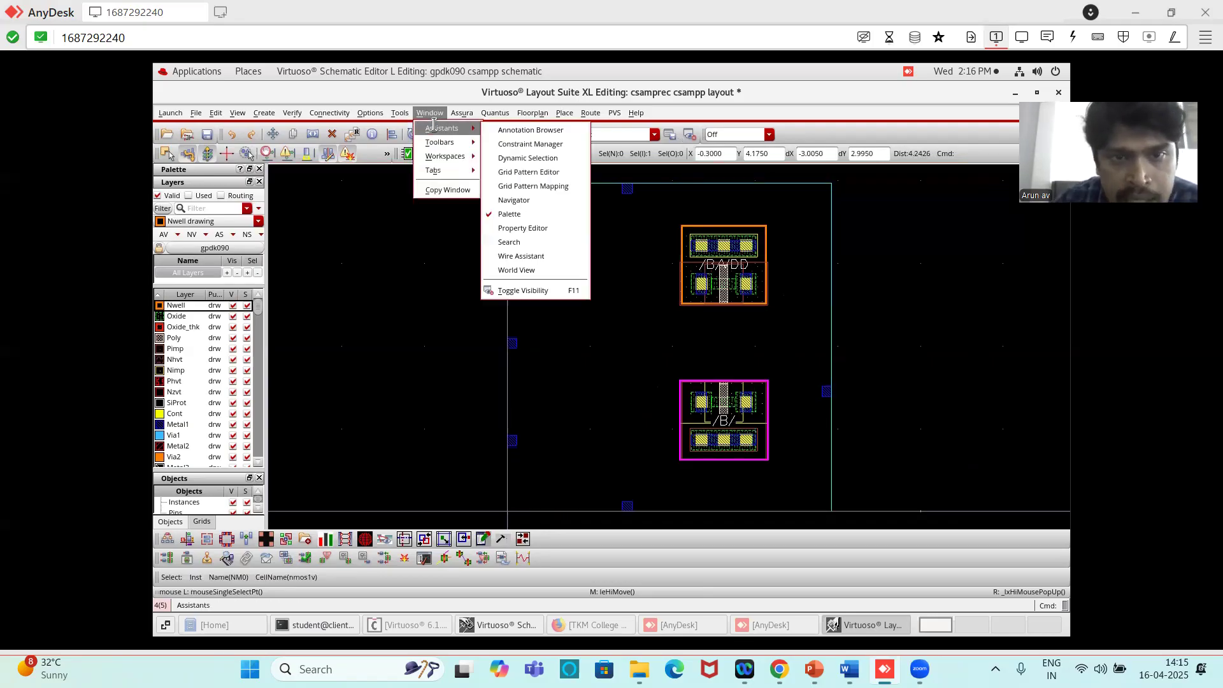
pyautogui.click(529, 200)
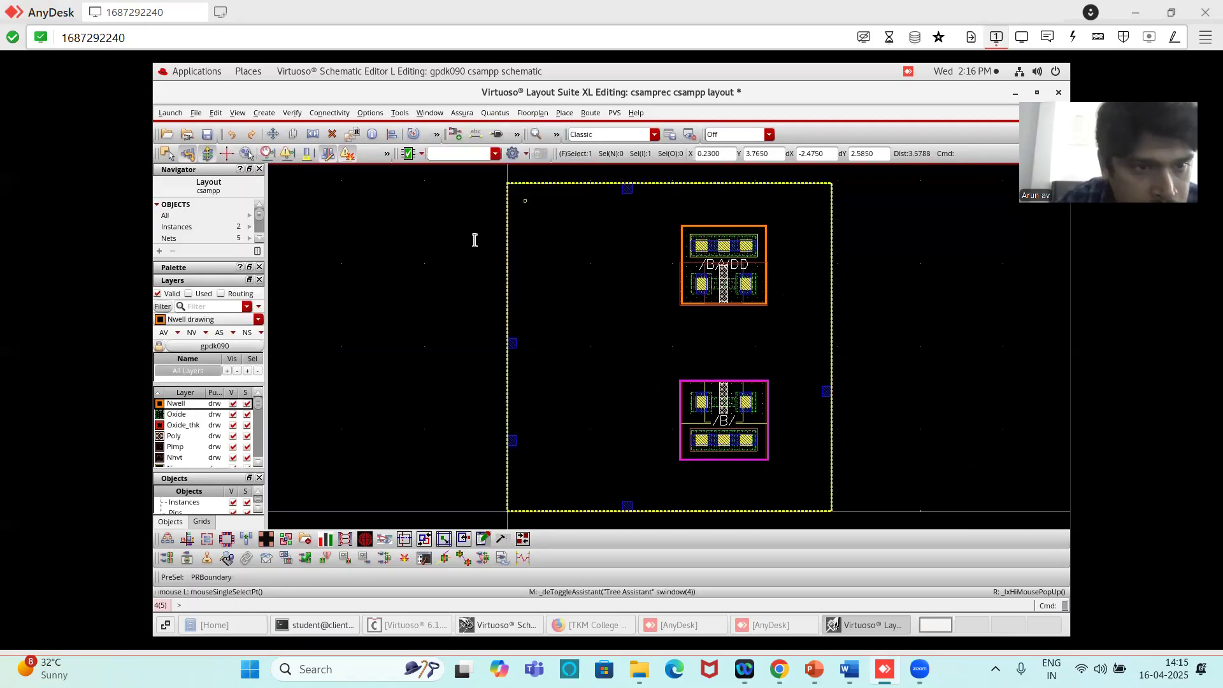
pyautogui.moveTo(209, 256); pyautogui.dragTo(209, 302)
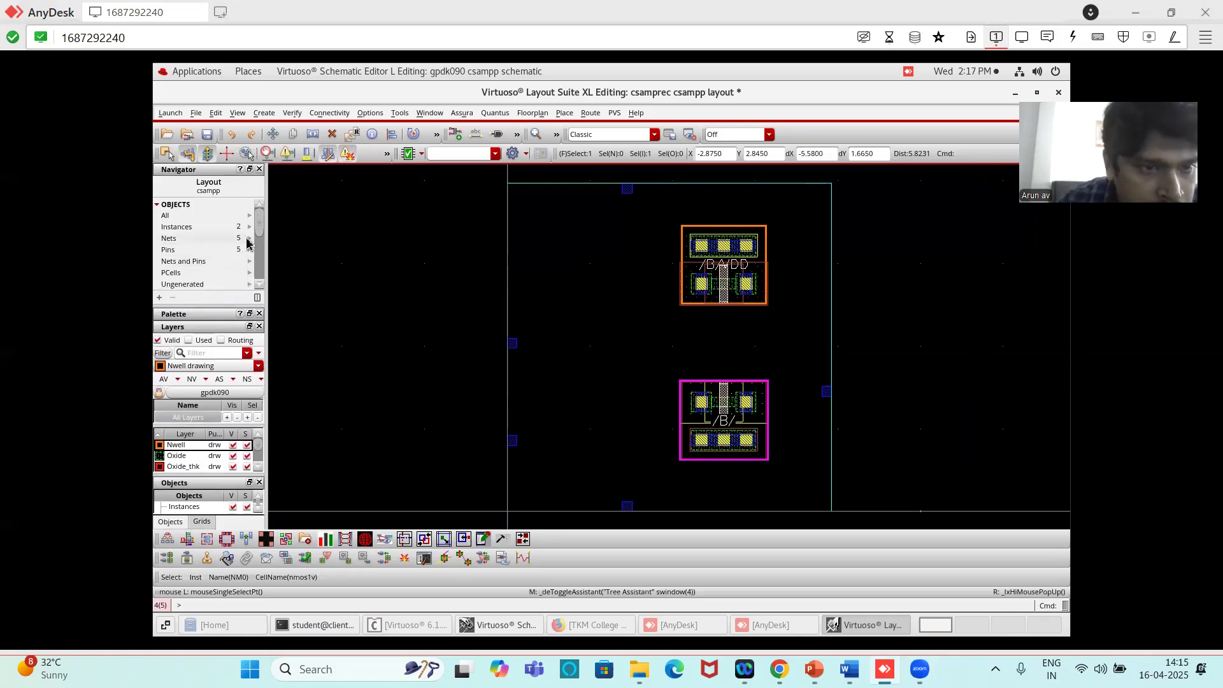
pyautogui.click(249, 240)
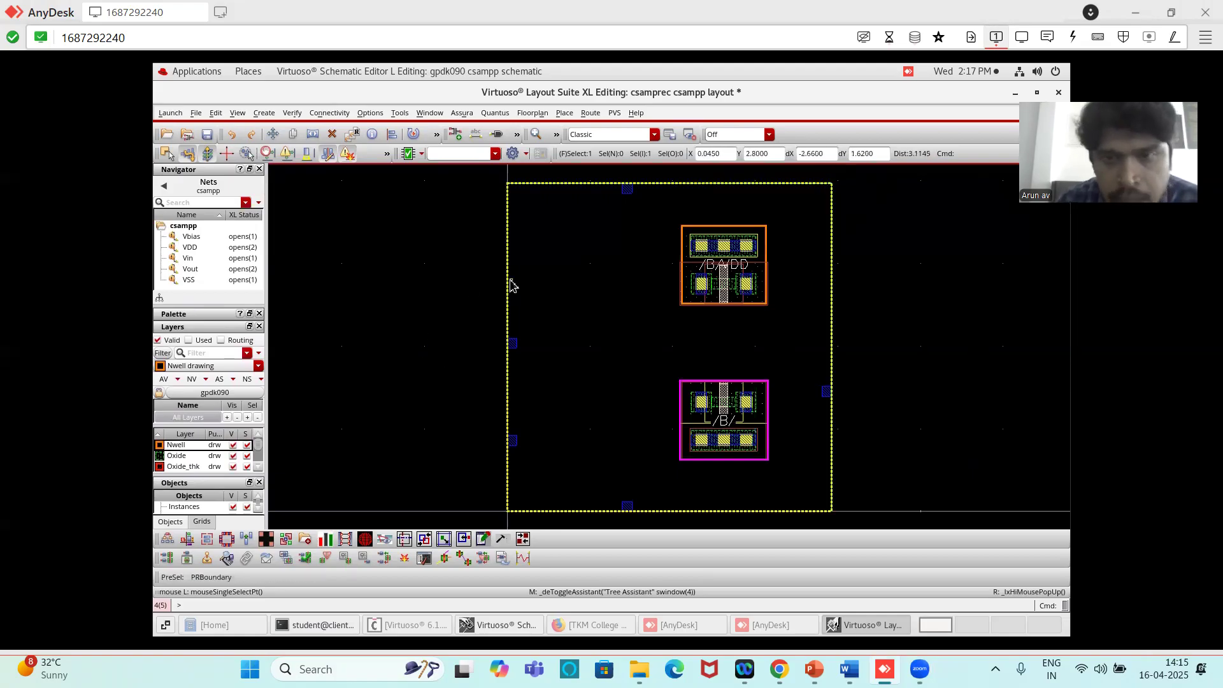
# - Open the Pin Placement planner and place the top-level pins as in the schematic
pyautogui.click(565, 115)
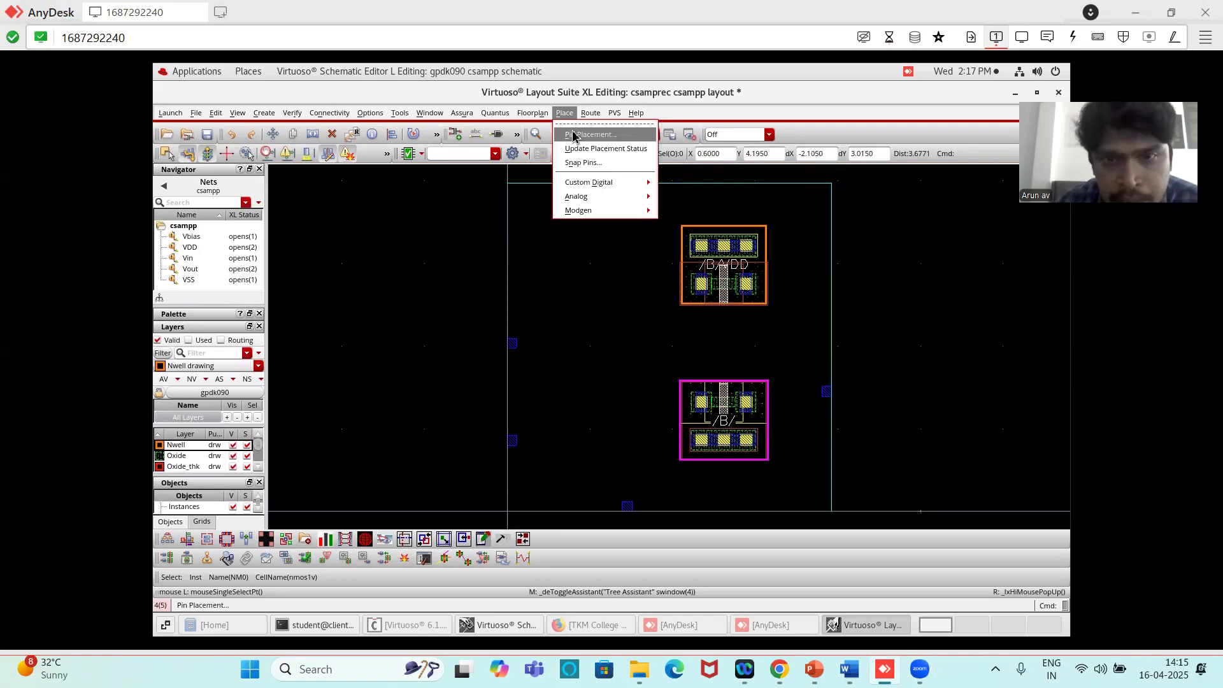
pyautogui.click(574, 136)
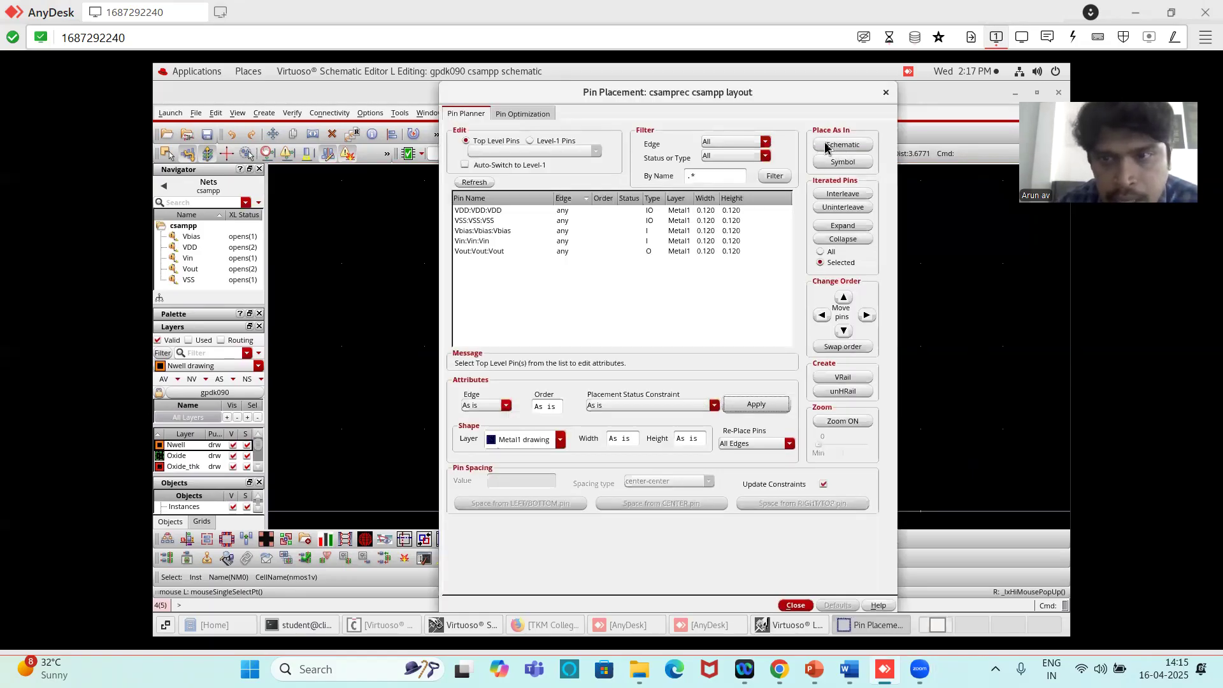
pyautogui.click(843, 146)
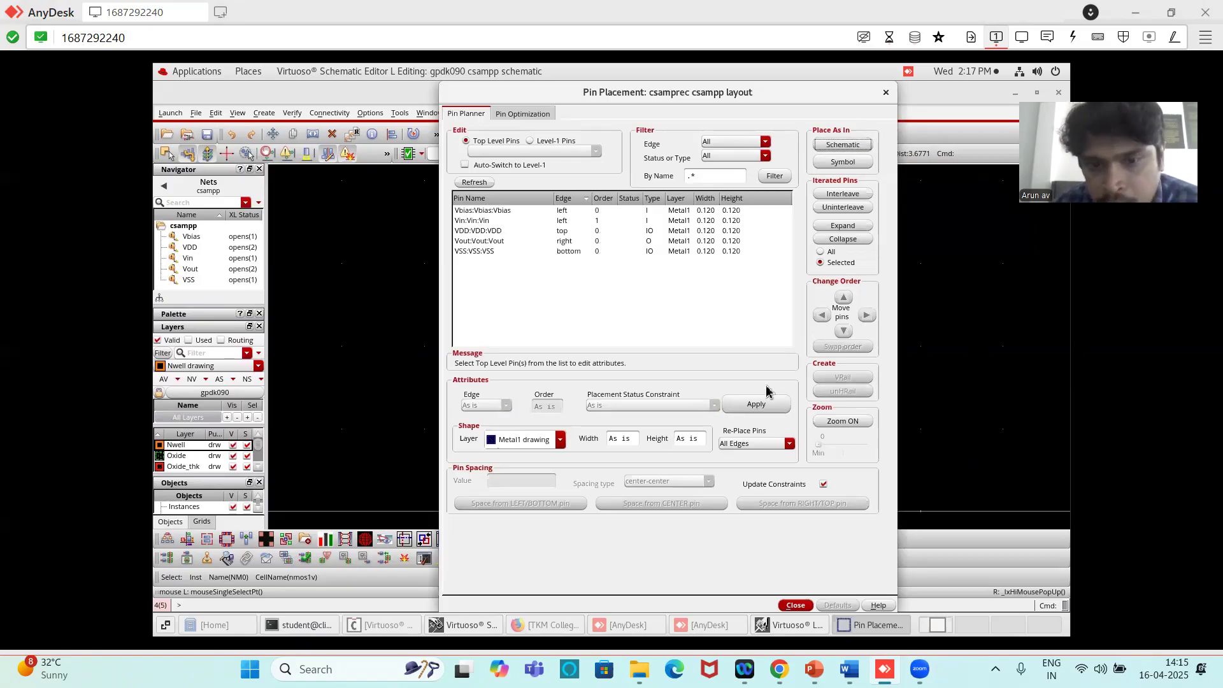
# - Convert the VDD pin into a horizontal rail along the PR boundary's upper edge and uncover the layout to check it
pyautogui.click(481, 232)
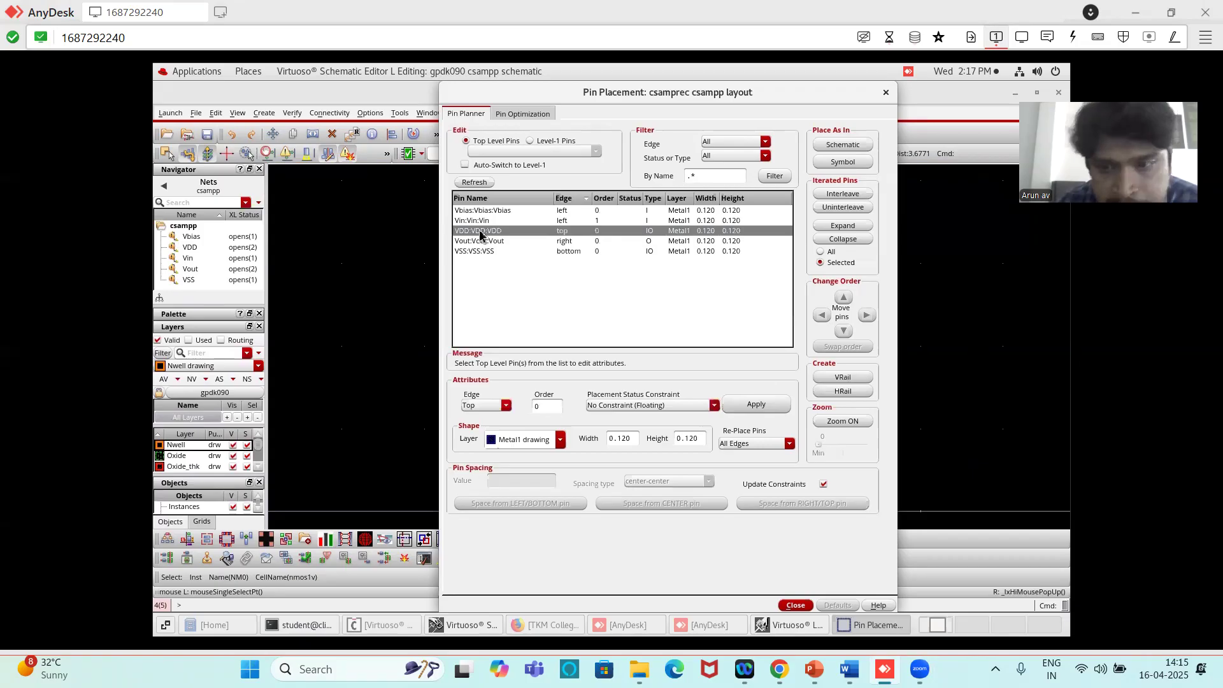
pyautogui.click(839, 393)
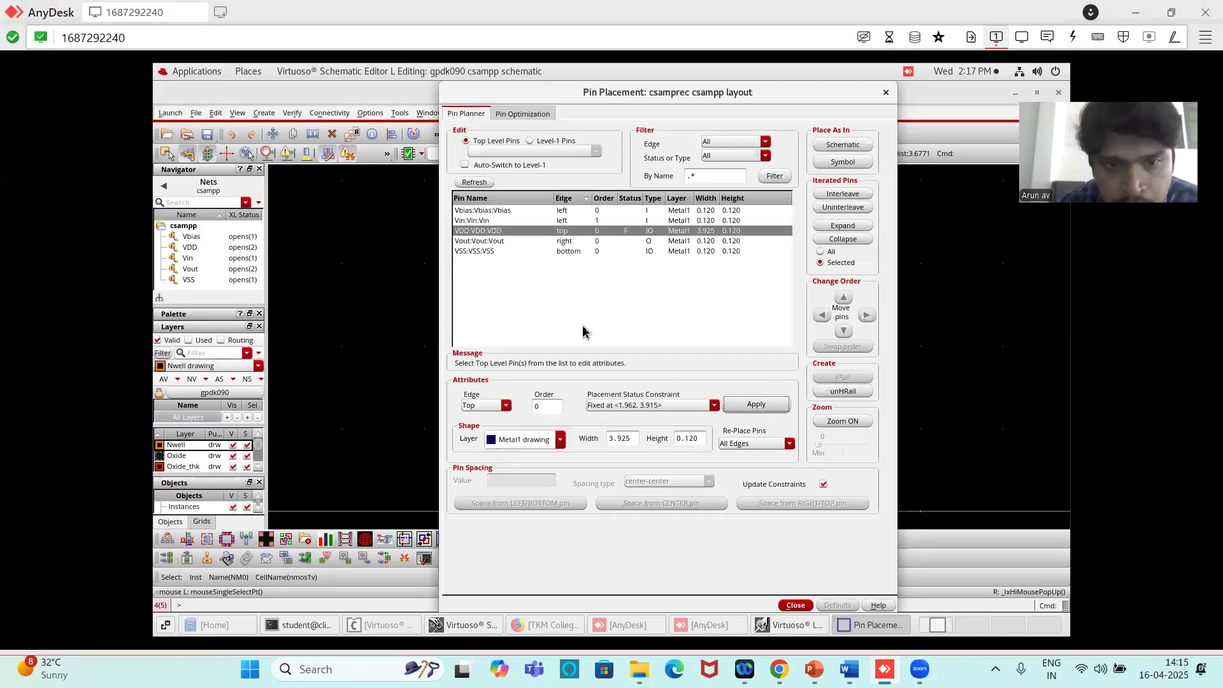
pyautogui.moveTo(581, 88); pyautogui.dragTo(407, 405)
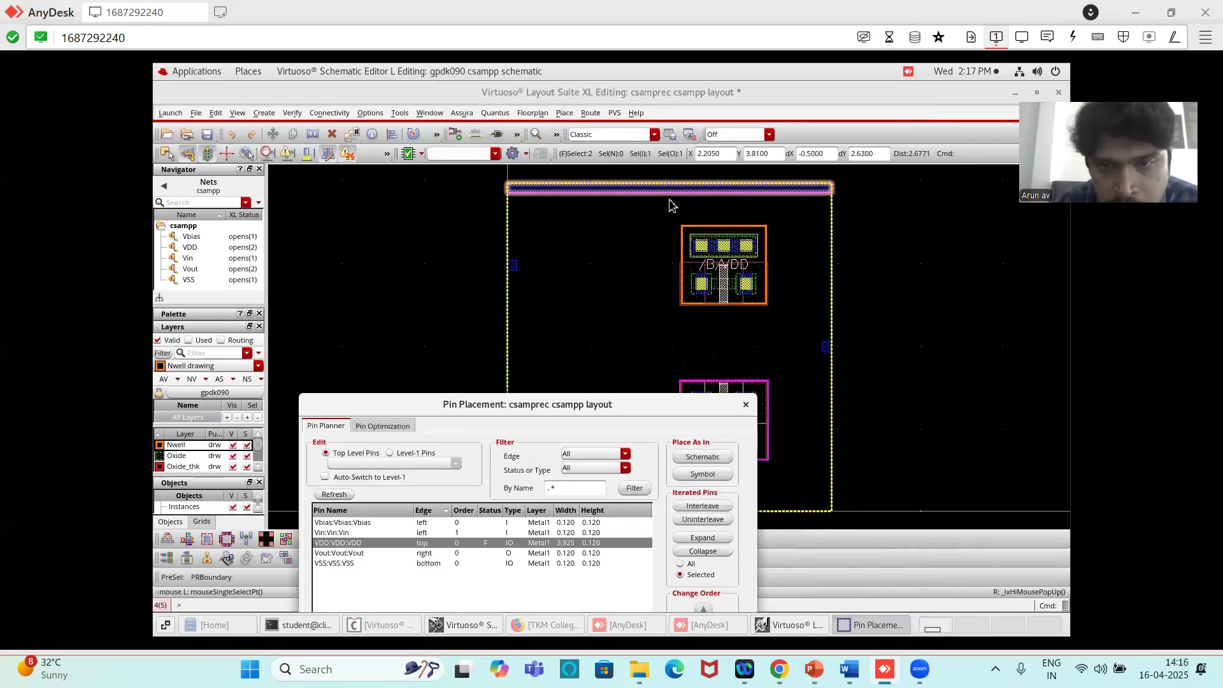
pyautogui.moveTo(614, 409); pyautogui.dragTo(637, 245)
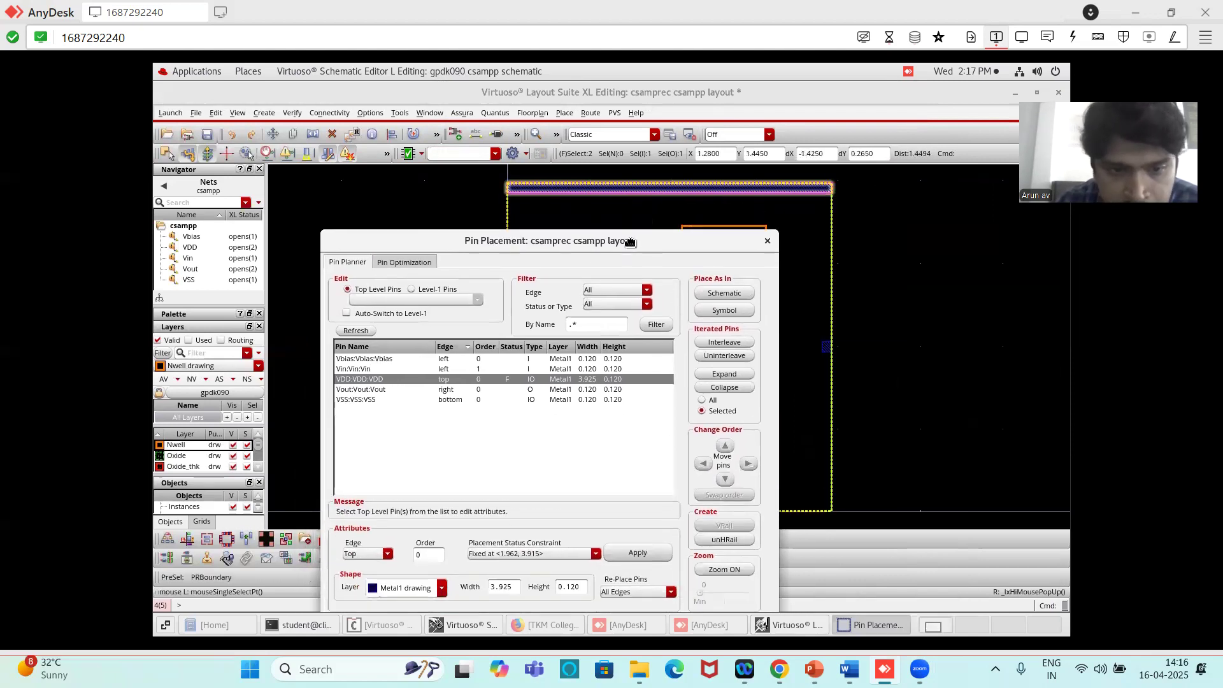
# - Convert the VSS pin into a horizontal rail along the PR boundary's lower edge and close the pin planner
pyautogui.click(367, 400)
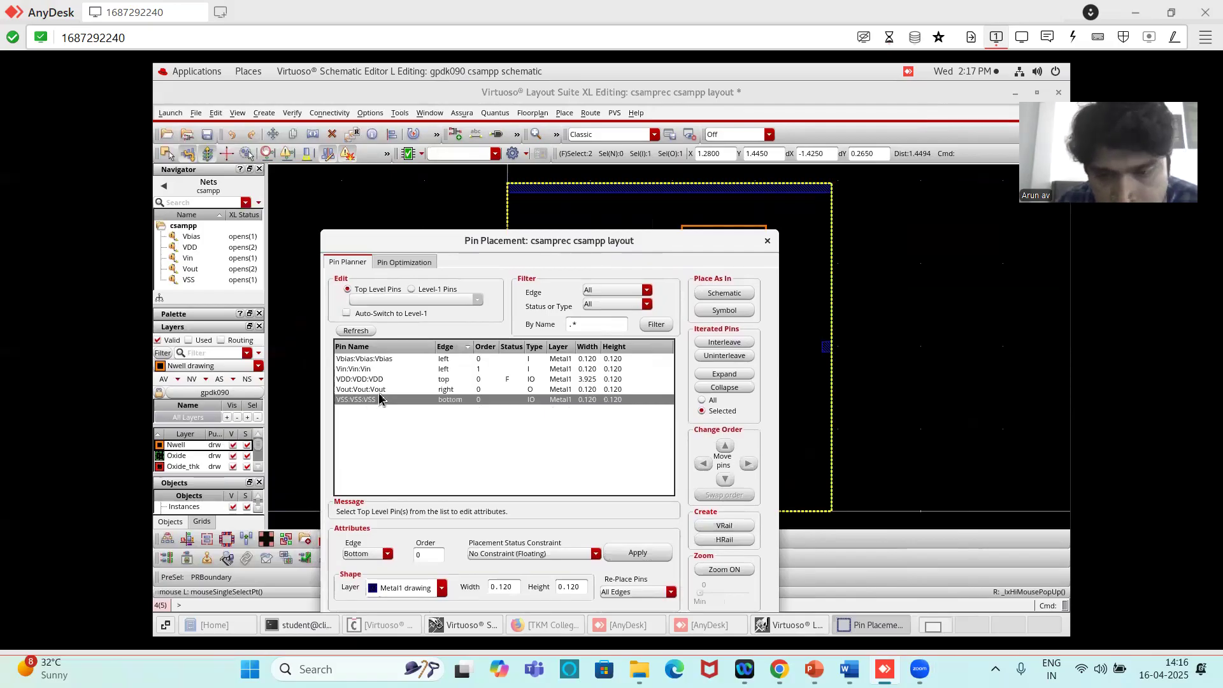
pyautogui.click(734, 540)
pyautogui.moveTo(639, 244); pyautogui.dragTo(530, 95)
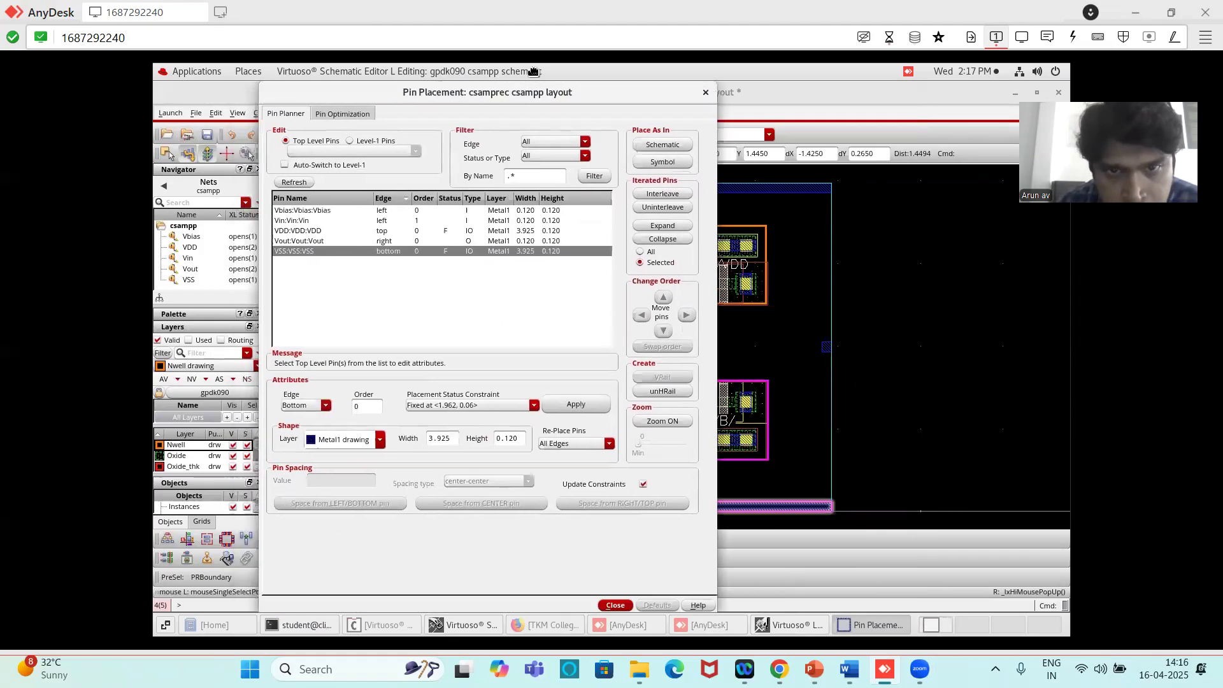
pyautogui.click(629, 605)
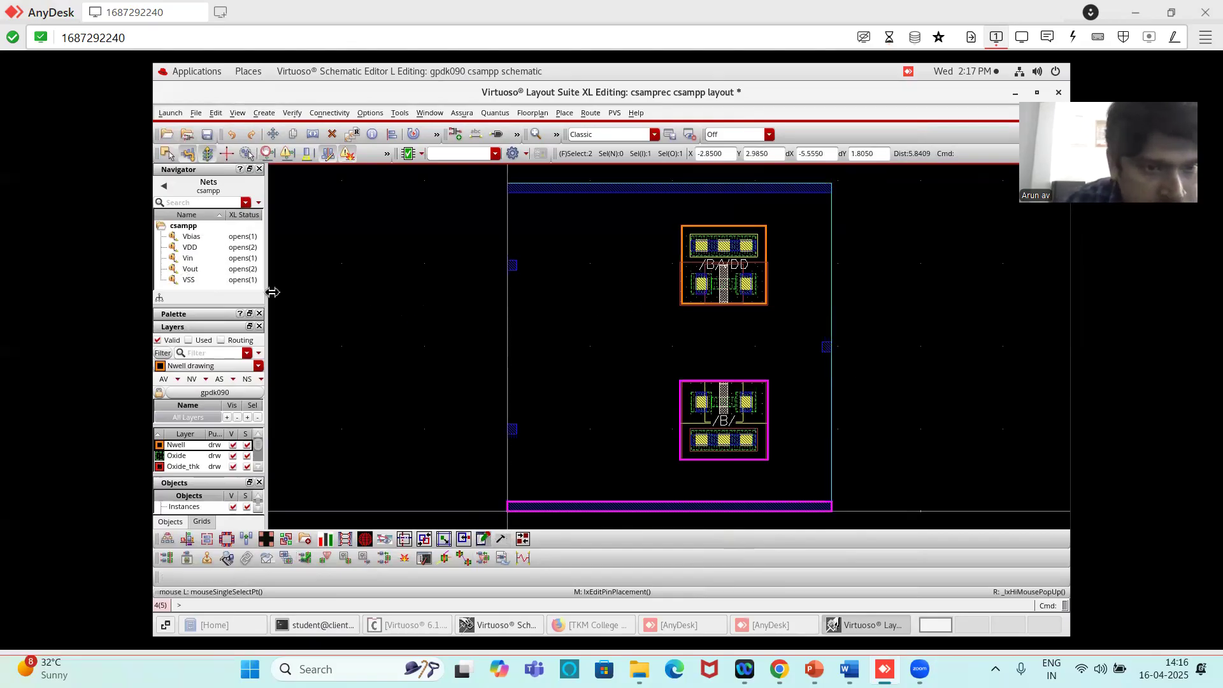
# - Highlight the VSS net in the layout, trace its open connection, and compare it with the csampp schematic
pyautogui.click(188, 280)
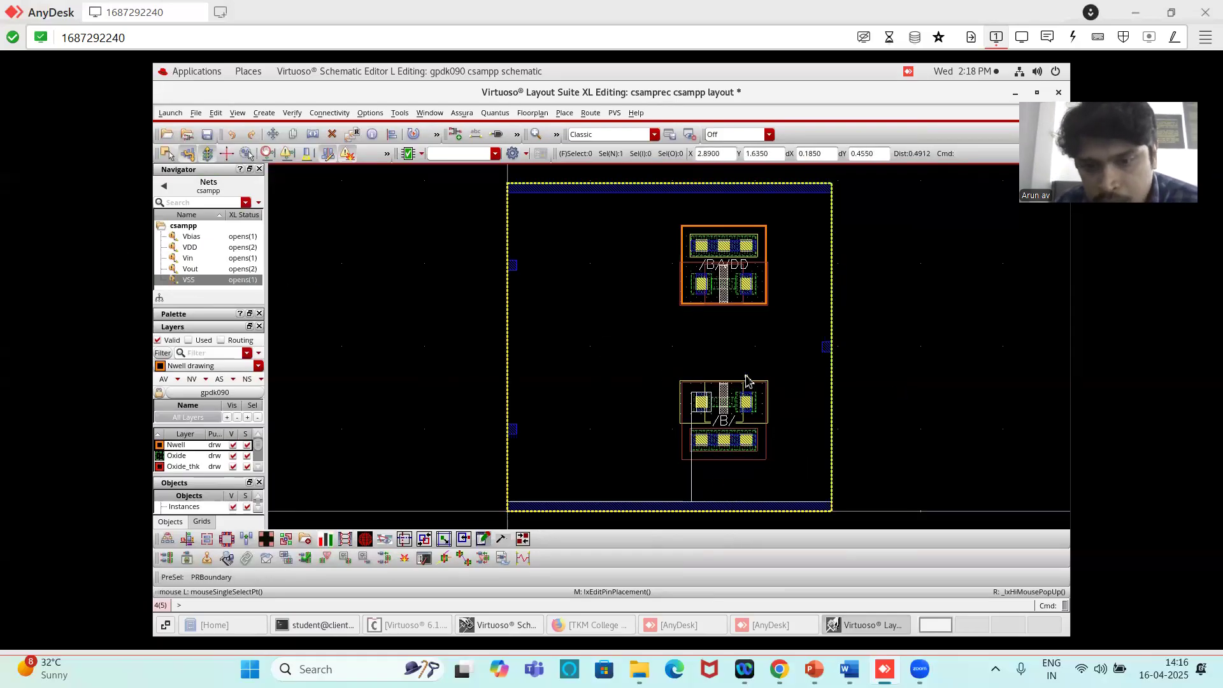
pyautogui.keyDown('ctrl'); pyautogui.scroll(2, 746, 380); pyautogui.keyUp('ctrl')
pyautogui.scroll(-2, 747, 377)
pyautogui.scroll(3, 691, 490)
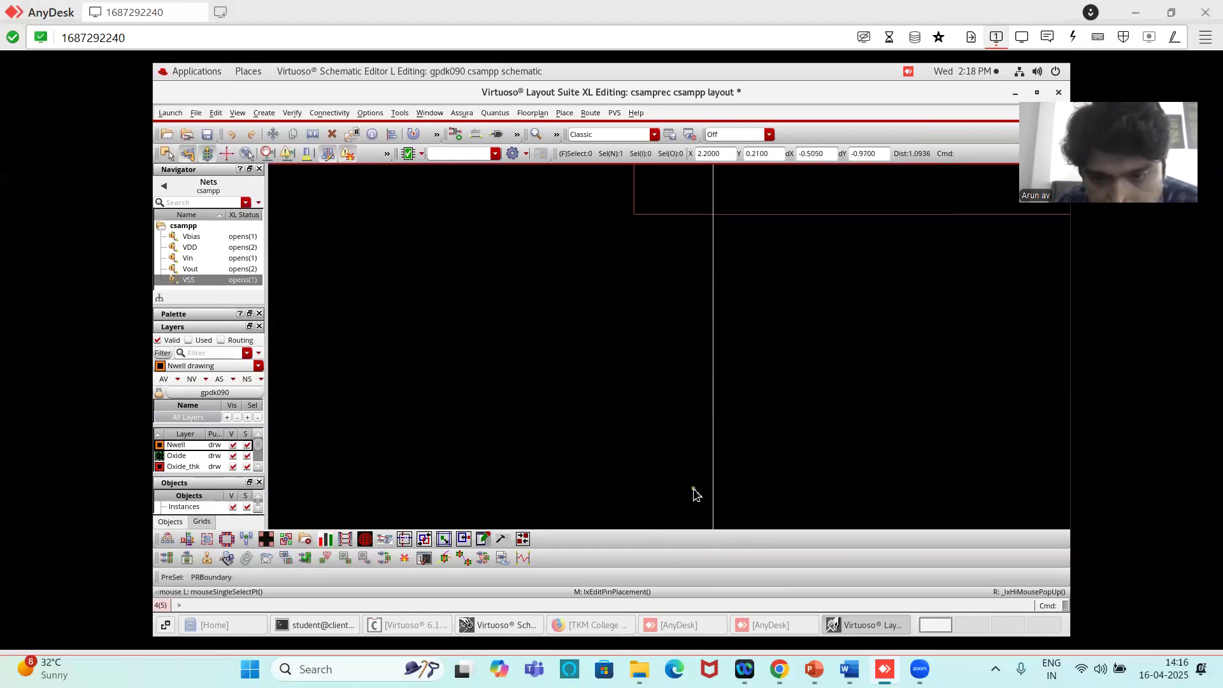
pyautogui.keyDown('ctrl'); pyautogui.scroll(-2, 693, 492); pyautogui.keyUp('ctrl')
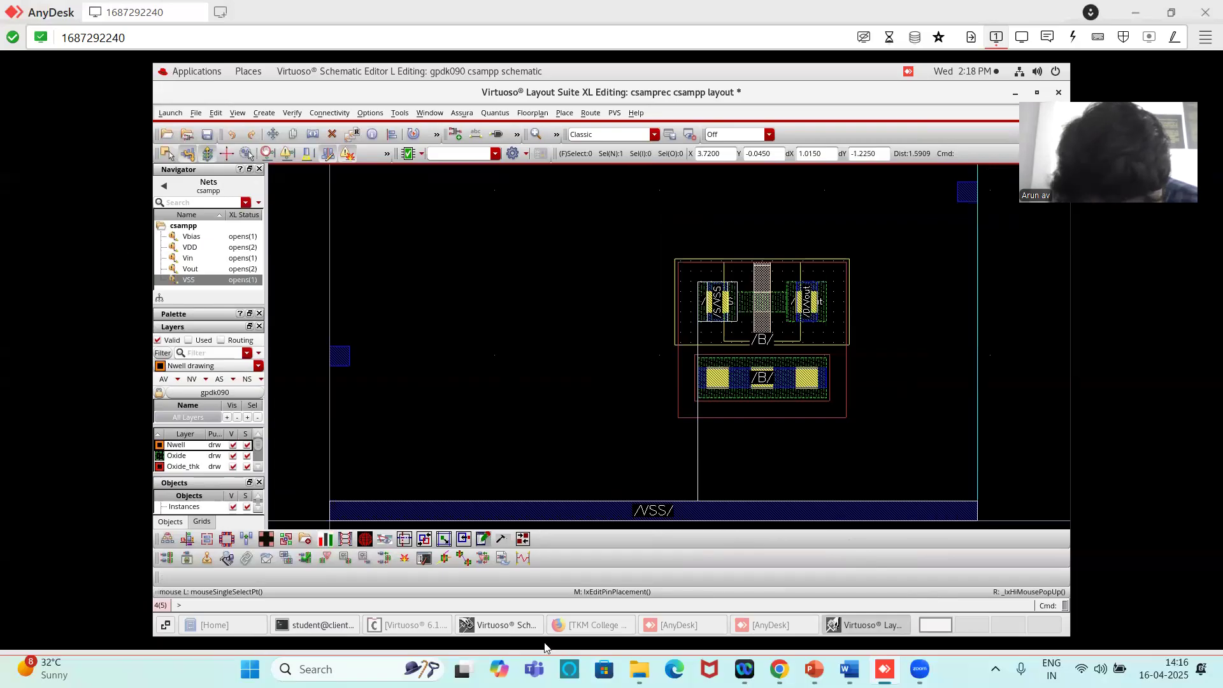
pyautogui.click(508, 628)
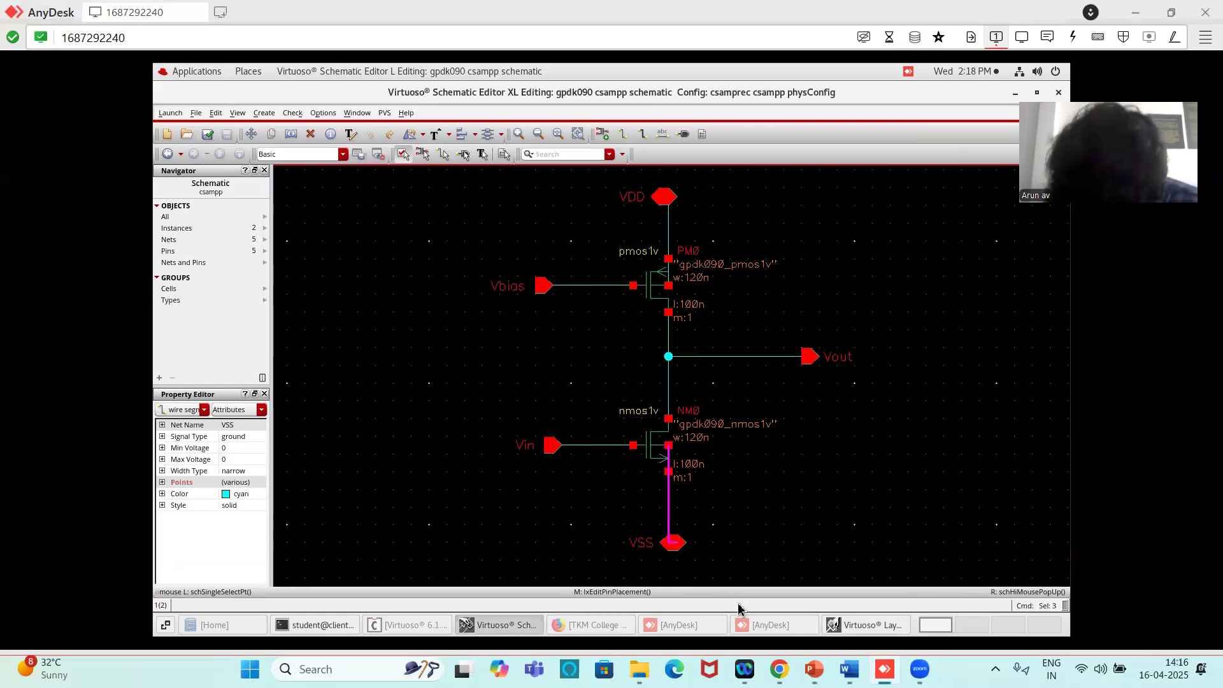
pyautogui.click(866, 624)
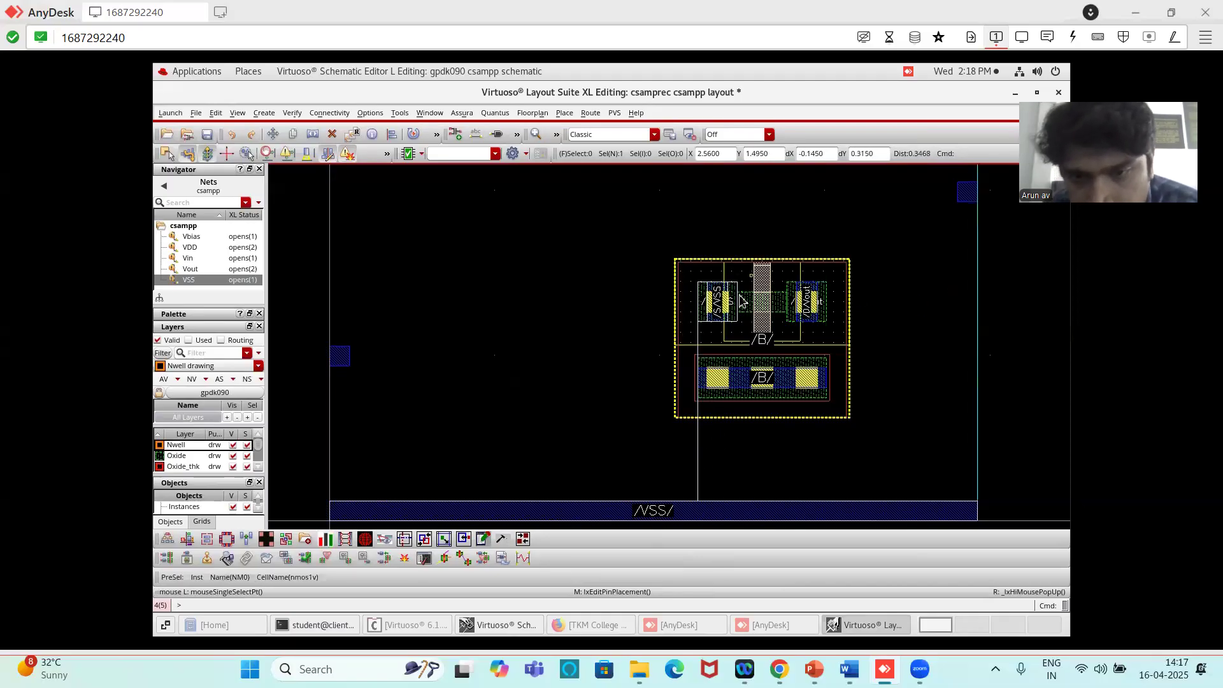
# - Route a 0.12 µm wide Metal1 wire from the NMOS source straight down across the body contact to the VSS rail's lower edge
pyautogui.keyDown('ctrl'); pyautogui.scroll(2, 741, 300); pyautogui.keyUp('ctrl')
pyautogui.keyDown('ctrl'); pyautogui.scroll(-1, 739, 310); pyautogui.keyUp('ctrl')
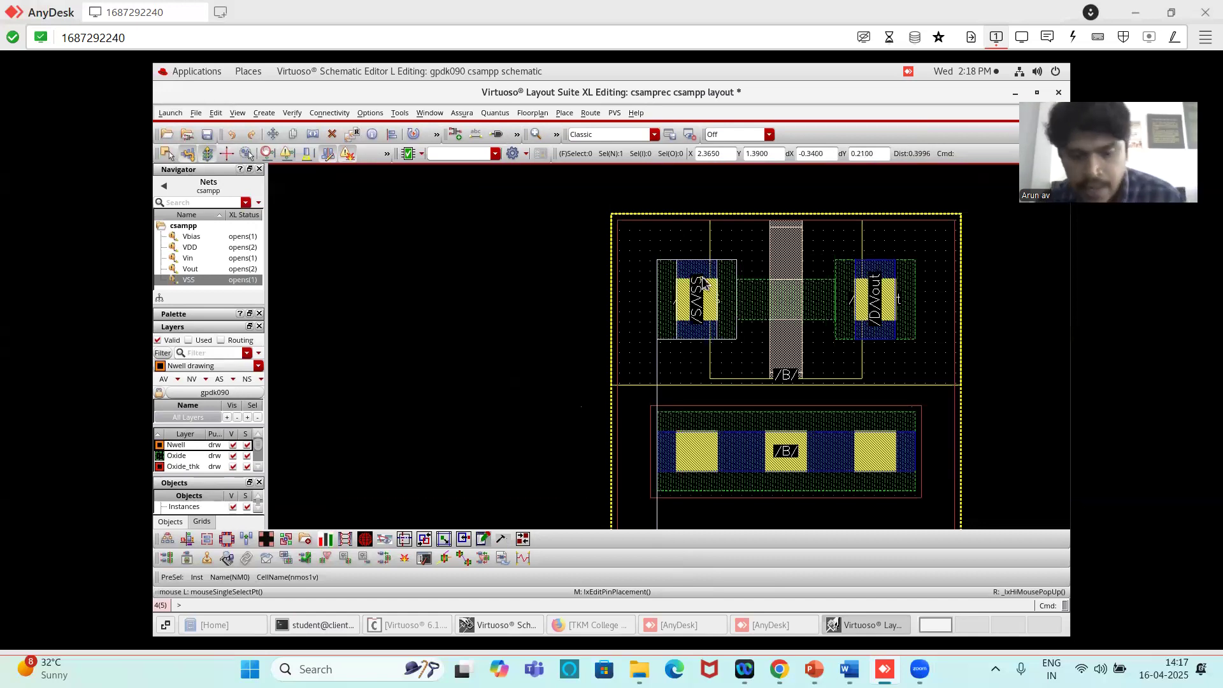
pyautogui.press('p')
pyautogui.keyDown('ctrl'); pyautogui.scroll(-1, 694, 341); pyautogui.keyUp('ctrl')
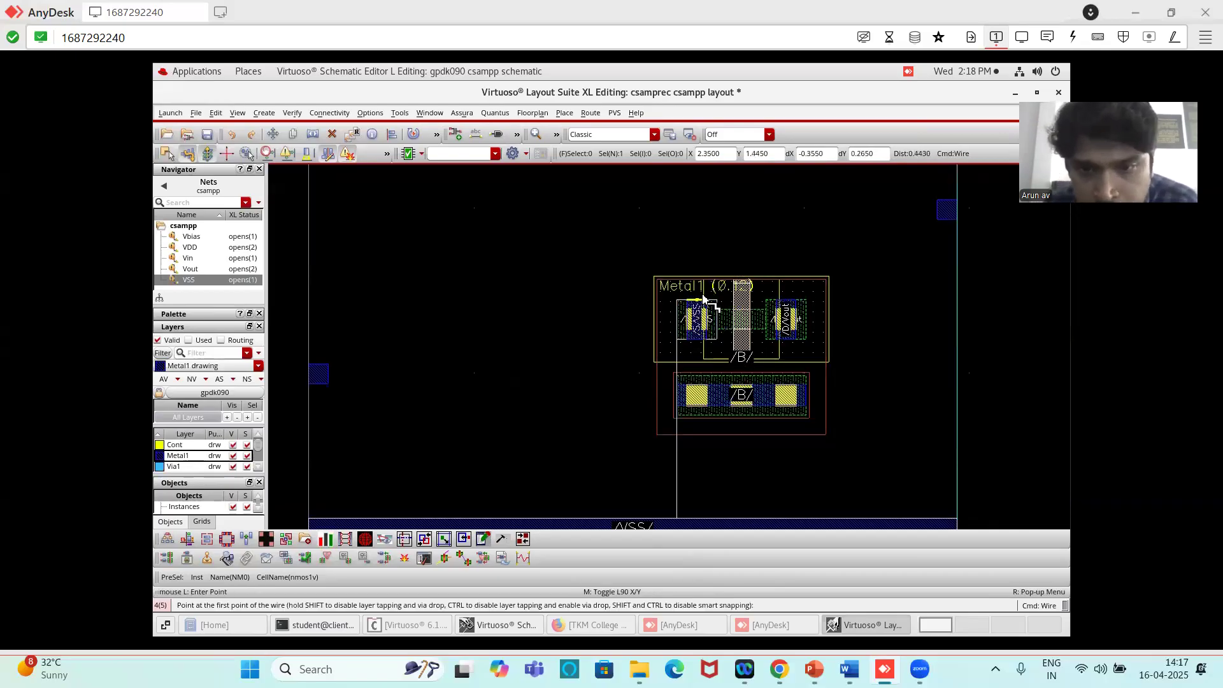
pyautogui.keyDown('ctrl'); pyautogui.scroll(2, 703, 297); pyautogui.keyUp('ctrl')
pyautogui.keyDown('ctrl'); pyautogui.scroll(-1, 702, 297); pyautogui.keyUp('ctrl')
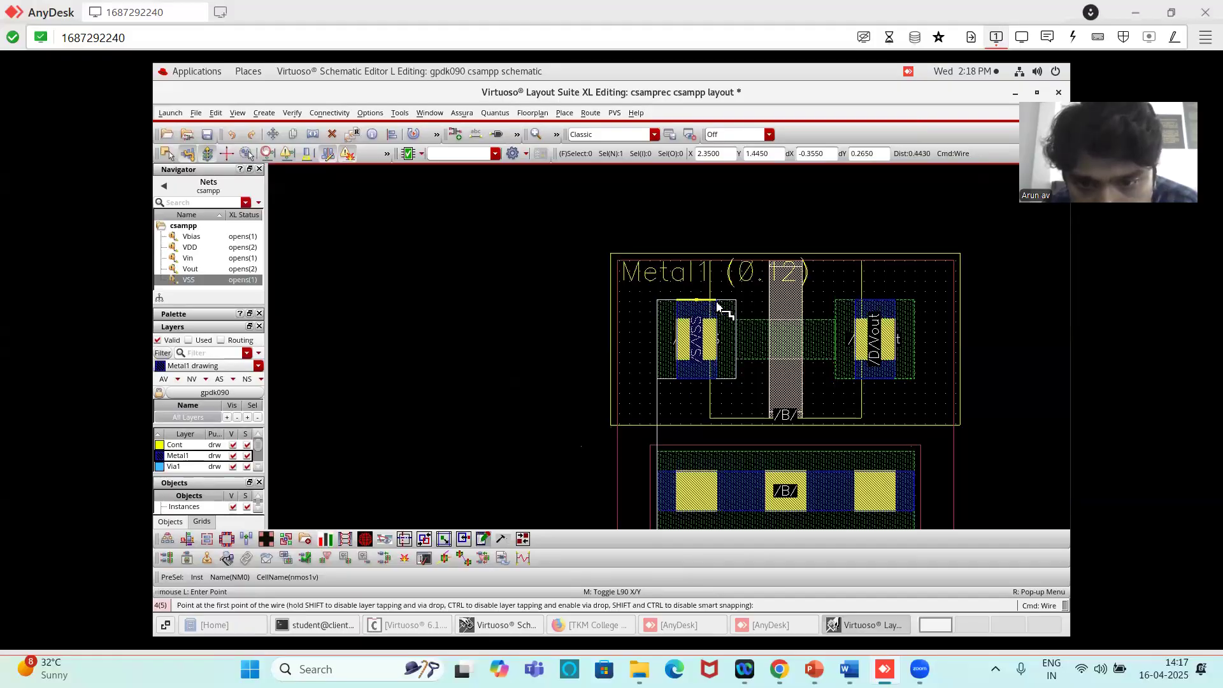
pyautogui.keyDown('ctrl'); pyautogui.scroll(-1, 697, 309); pyautogui.keyUp('ctrl')
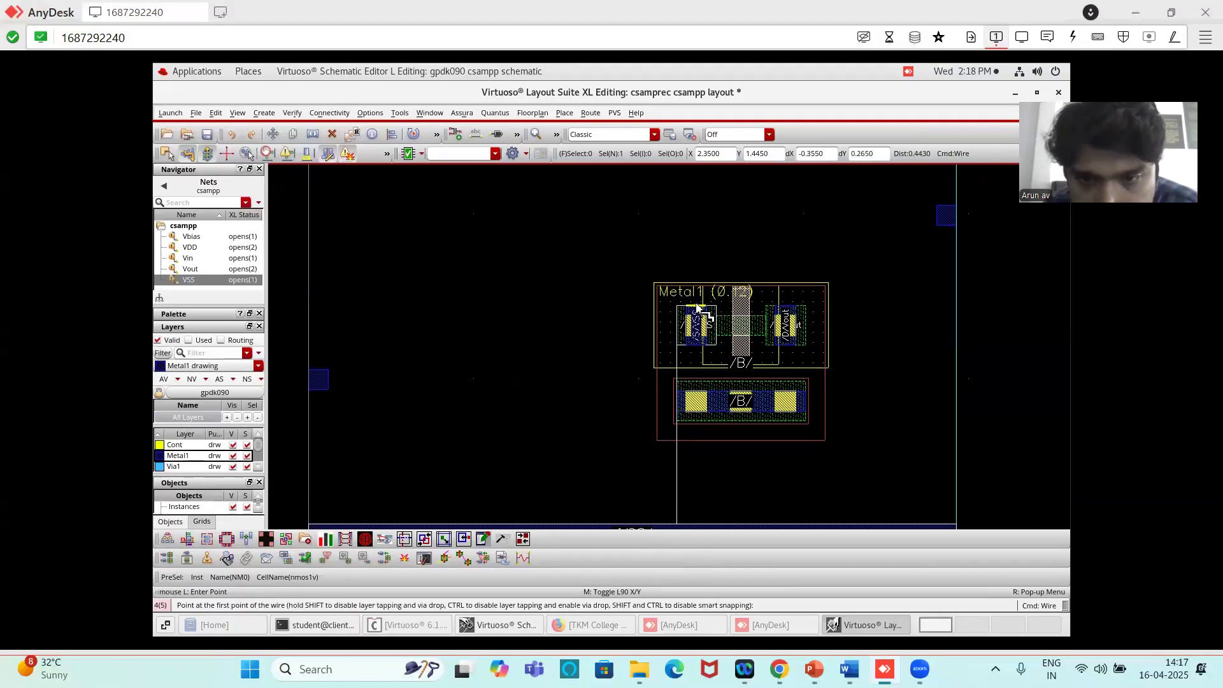
pyautogui.keyDown('ctrl'); pyautogui.scroll(1, 698, 309); pyautogui.keyUp('ctrl')
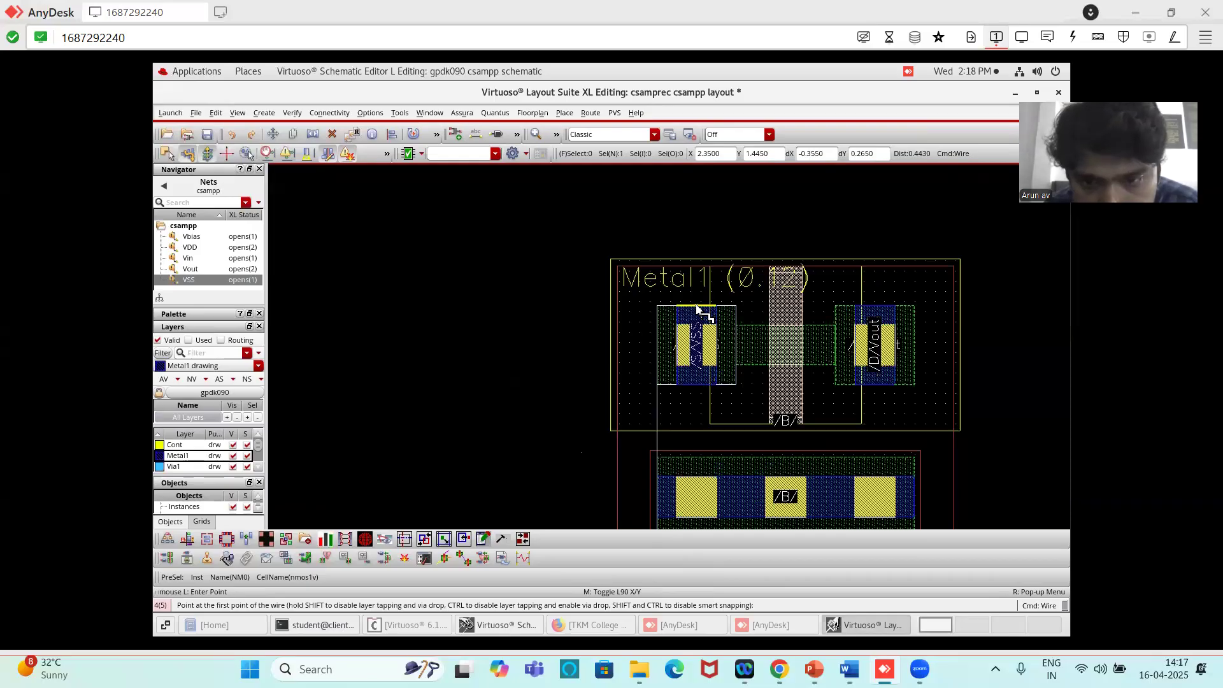
pyautogui.click(698, 309)
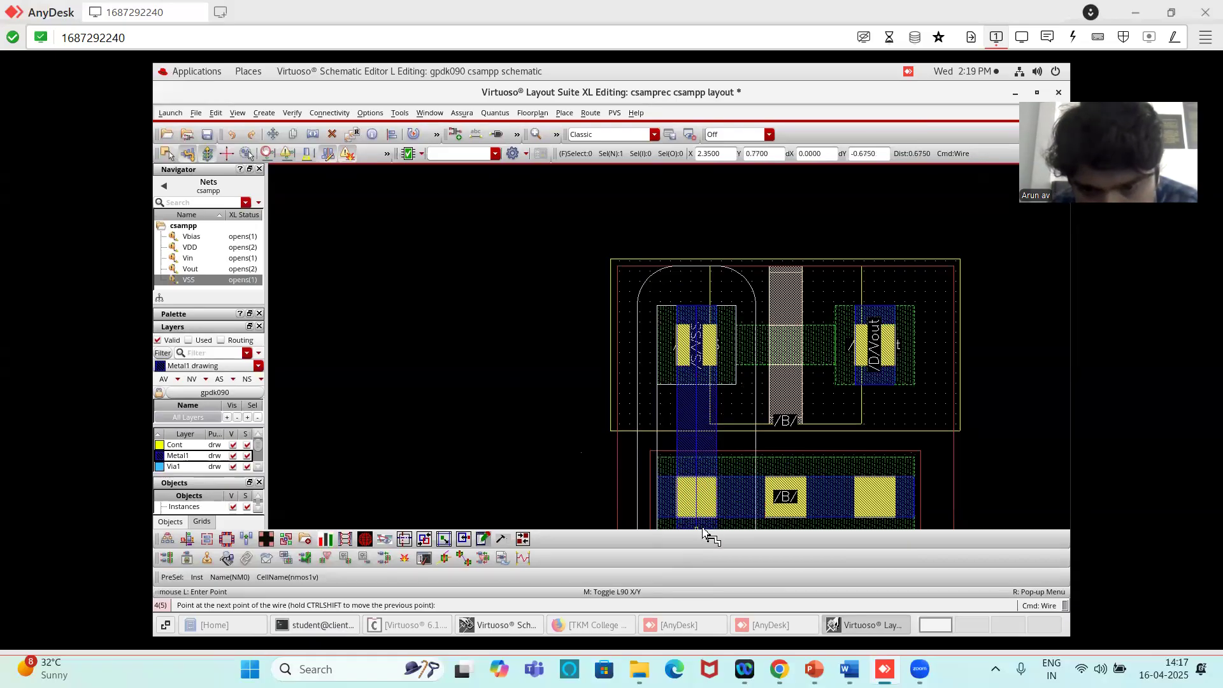
pyautogui.keyDown('ctrl'); pyautogui.scroll(-1, 703, 534); pyautogui.keyUp('ctrl')
pyautogui.keyDown('ctrl'); pyautogui.scroll(-1, 704, 509); pyautogui.keyUp('ctrl')
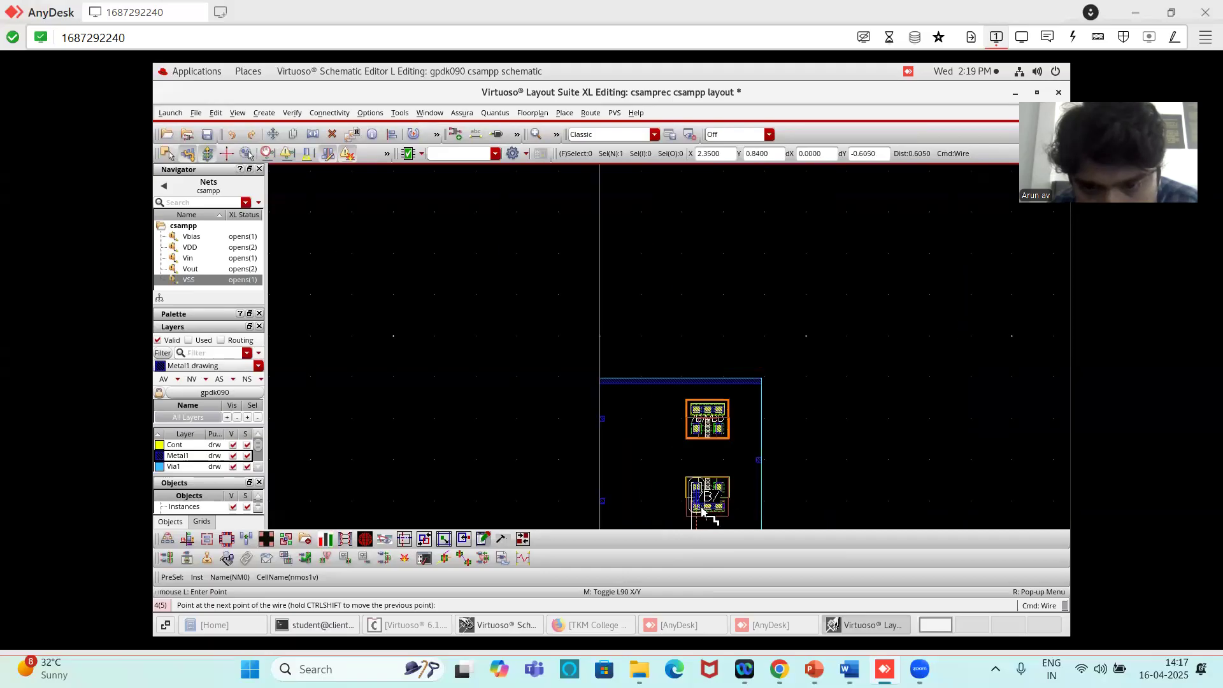
pyautogui.keyDown('ctrl'); pyautogui.scroll(3, 703, 509); pyautogui.keyUp('ctrl')
pyautogui.keyDown('ctrl'); pyautogui.scroll(-3, 704, 496); pyautogui.keyUp('ctrl')
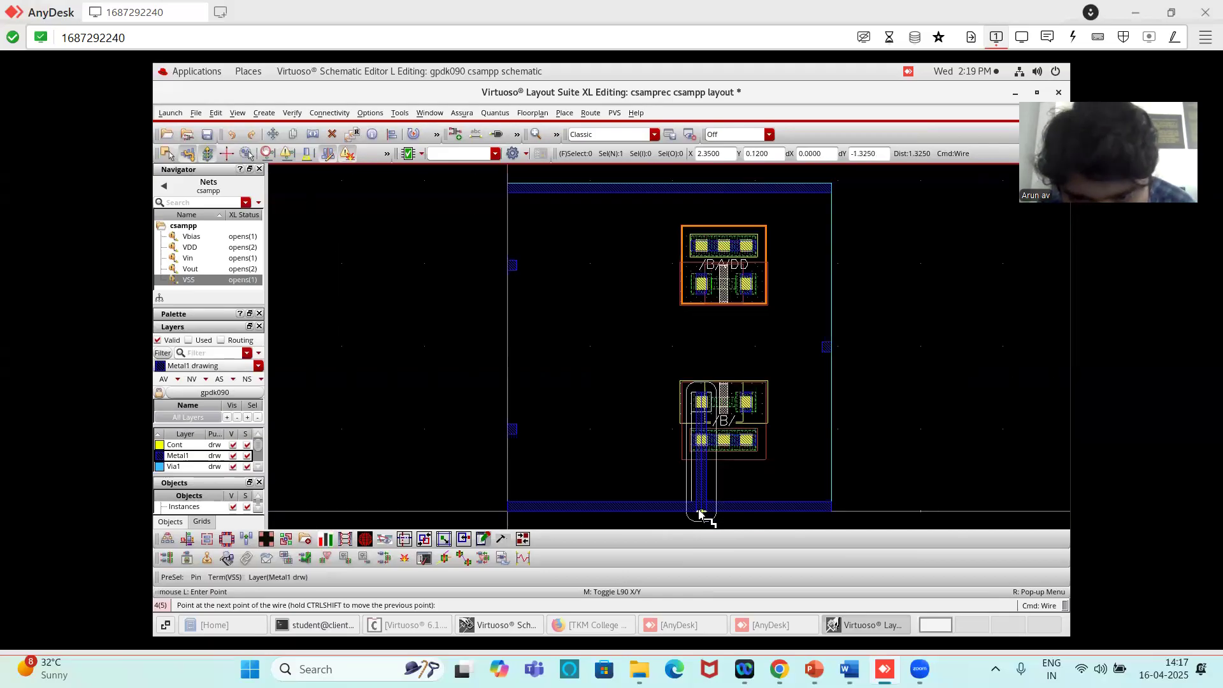
pyautogui.keyDown('ctrl'); pyautogui.scroll(3, 702, 510); pyautogui.keyUp('ctrl')
pyautogui.keyDown('ctrl'); pyautogui.scroll(1, 702, 513); pyautogui.keyUp('ctrl')
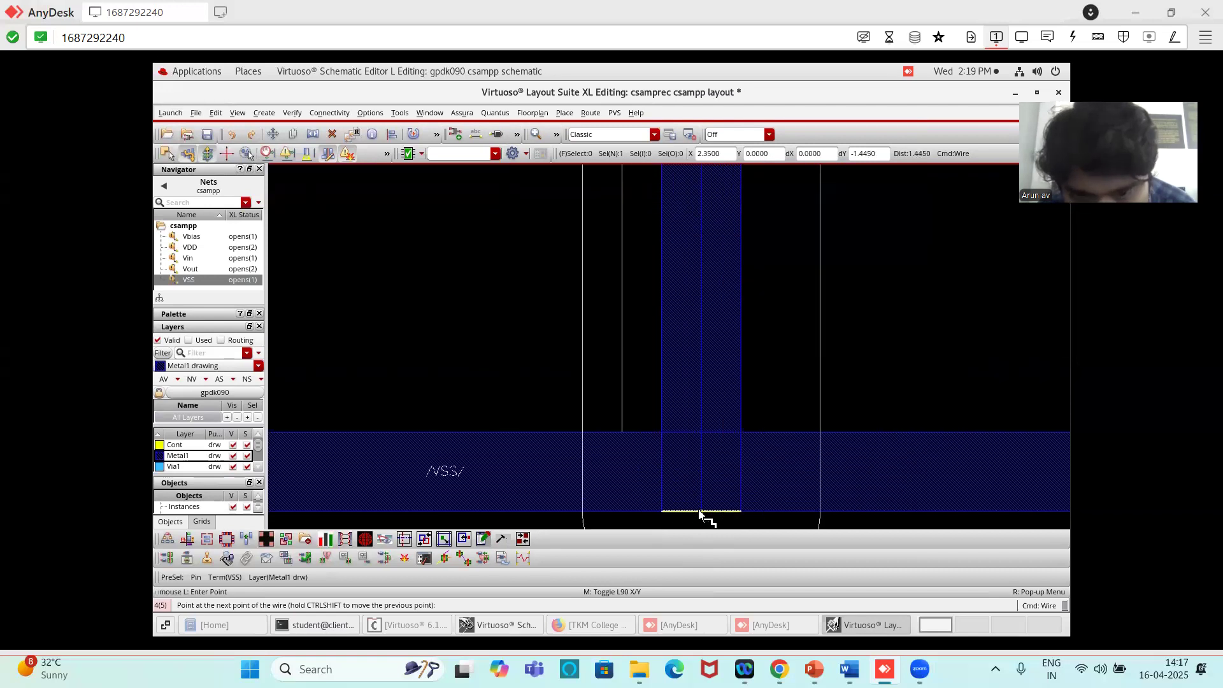
pyautogui.doubleClick(700, 511)
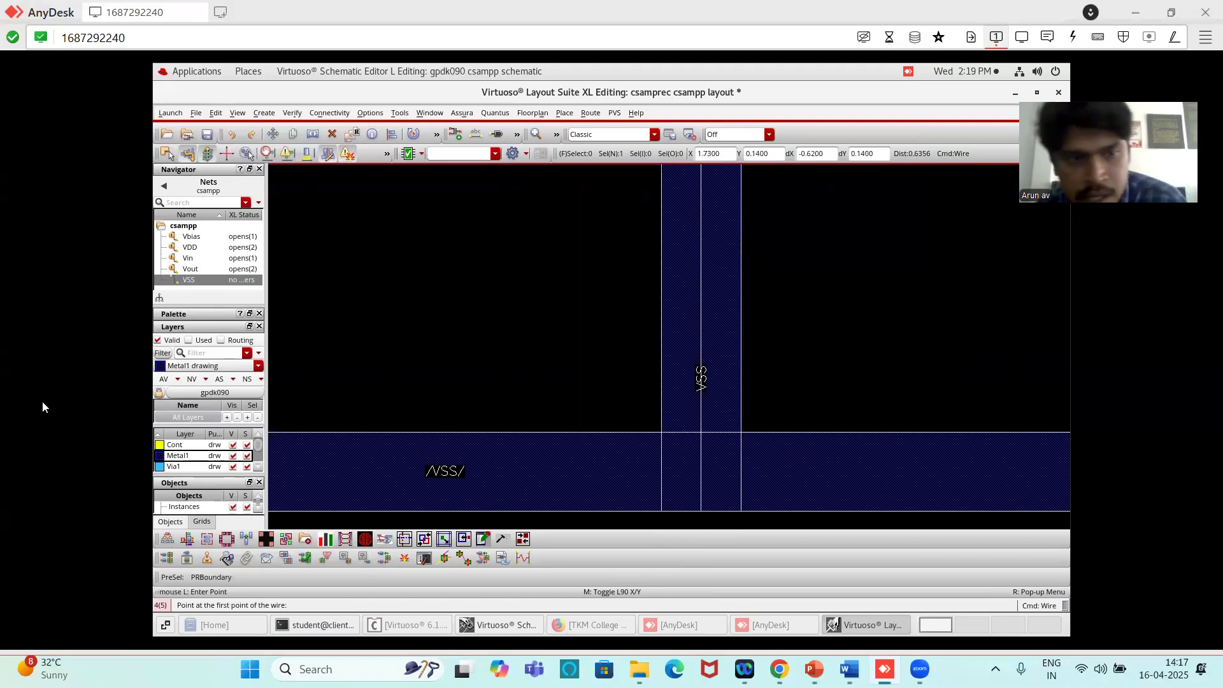
# - Highlight the VDD net and route a Metal1 wire from the PMOS source vertically across its body contact to the VDD rail
pyautogui.keyDown('ctrl'); pyautogui.scroll(-3, 804, 334); pyautogui.keyUp('ctrl')
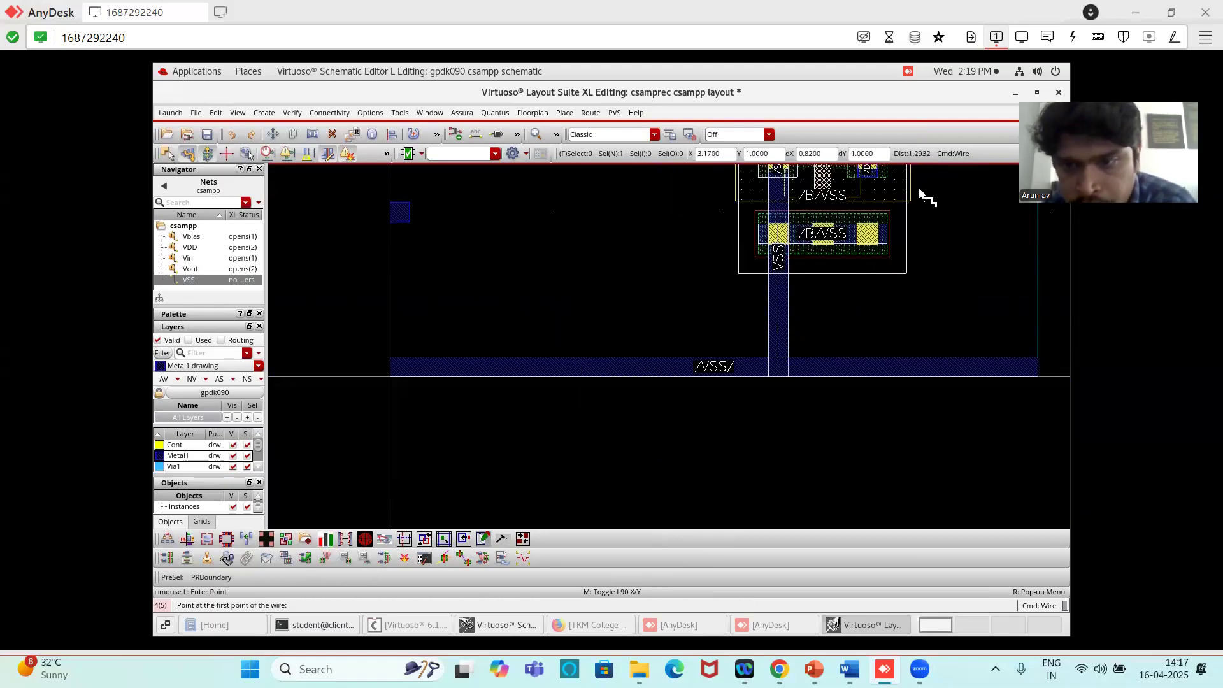
pyautogui.keyDown('ctrl'); pyautogui.scroll(2, 931, 212); pyautogui.keyUp('ctrl')
pyautogui.keyDown('ctrl'); pyautogui.scroll(2, 772, 293); pyautogui.keyUp('ctrl')
pyautogui.keyDown('ctrl'); pyautogui.scroll(-2, 773, 293); pyautogui.keyUp('ctrl')
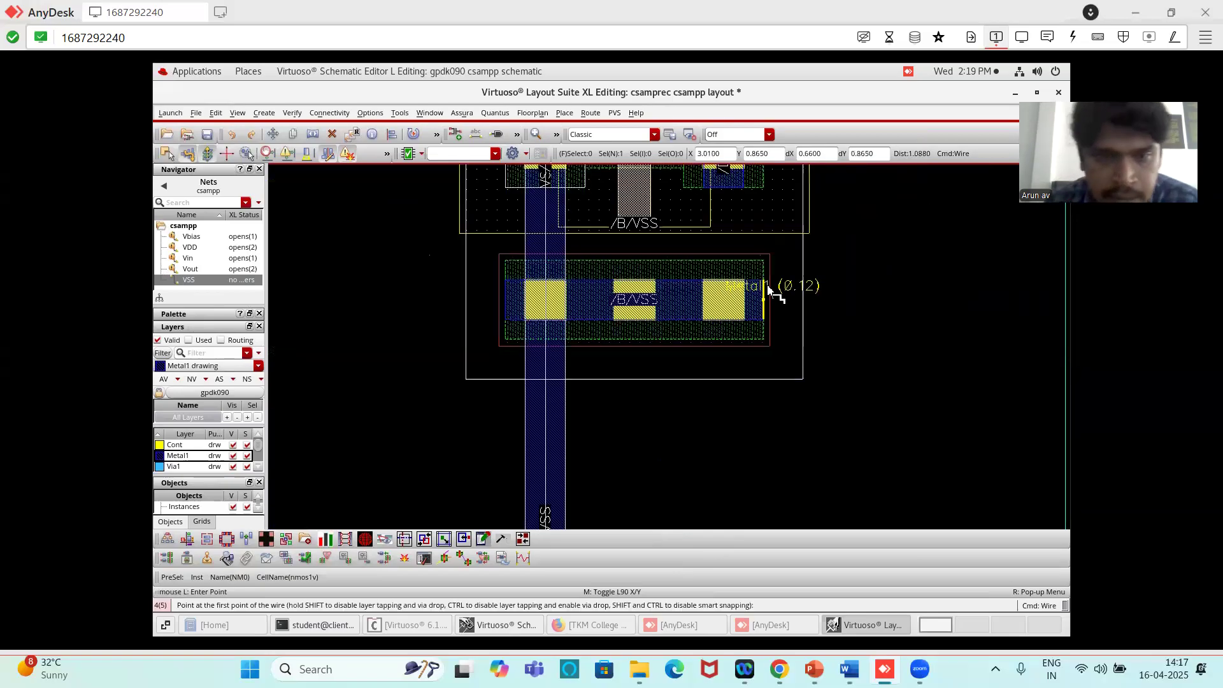
pyautogui.click(187, 246)
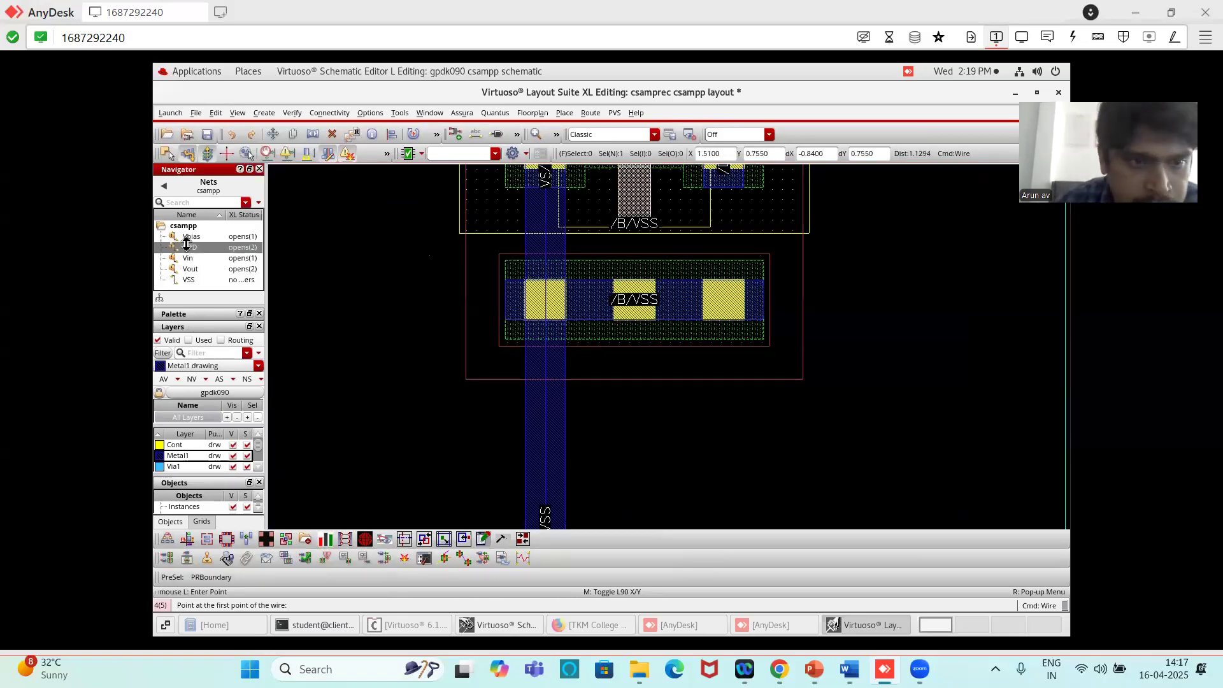
pyautogui.keyDown('ctrl'); pyautogui.scroll(1, 535, 258); pyautogui.keyUp('ctrl')
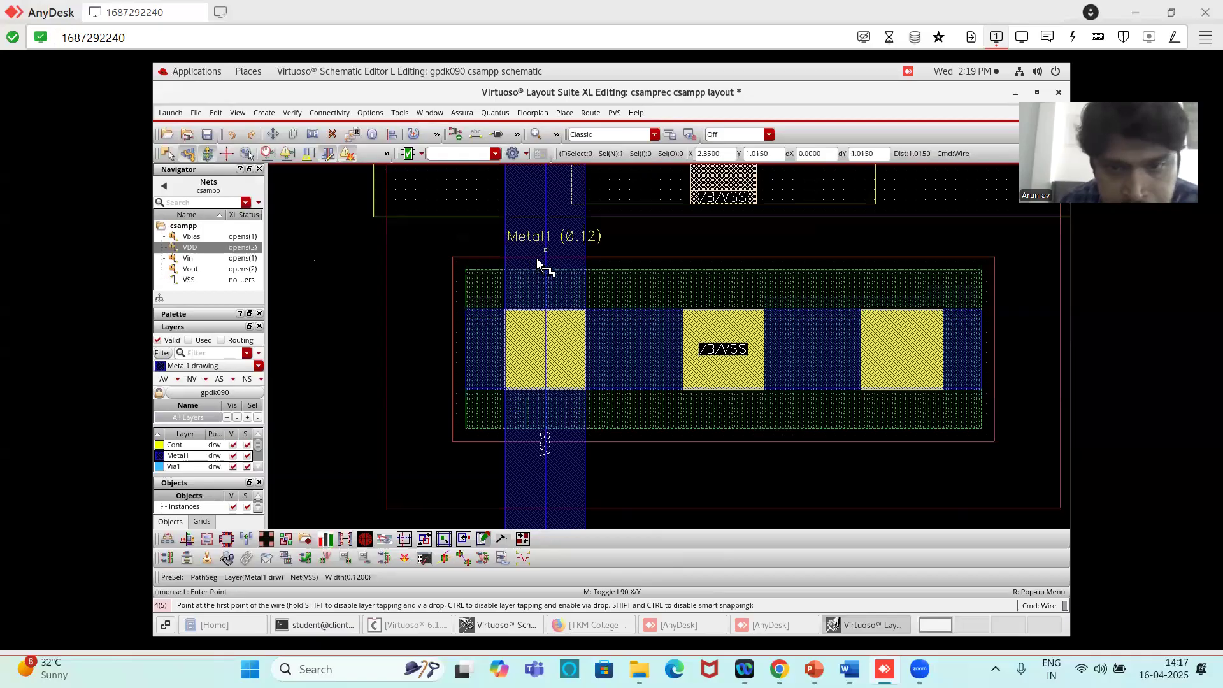
pyautogui.keyDown('ctrl'); pyautogui.scroll(-2, 537, 260); pyautogui.keyUp('ctrl')
pyautogui.keyDown('ctrl'); pyautogui.scroll(-2, 733, 221); pyautogui.keyUp('ctrl')
pyautogui.keyDown('ctrl'); pyautogui.scroll(1, 723, 195); pyautogui.keyUp('ctrl')
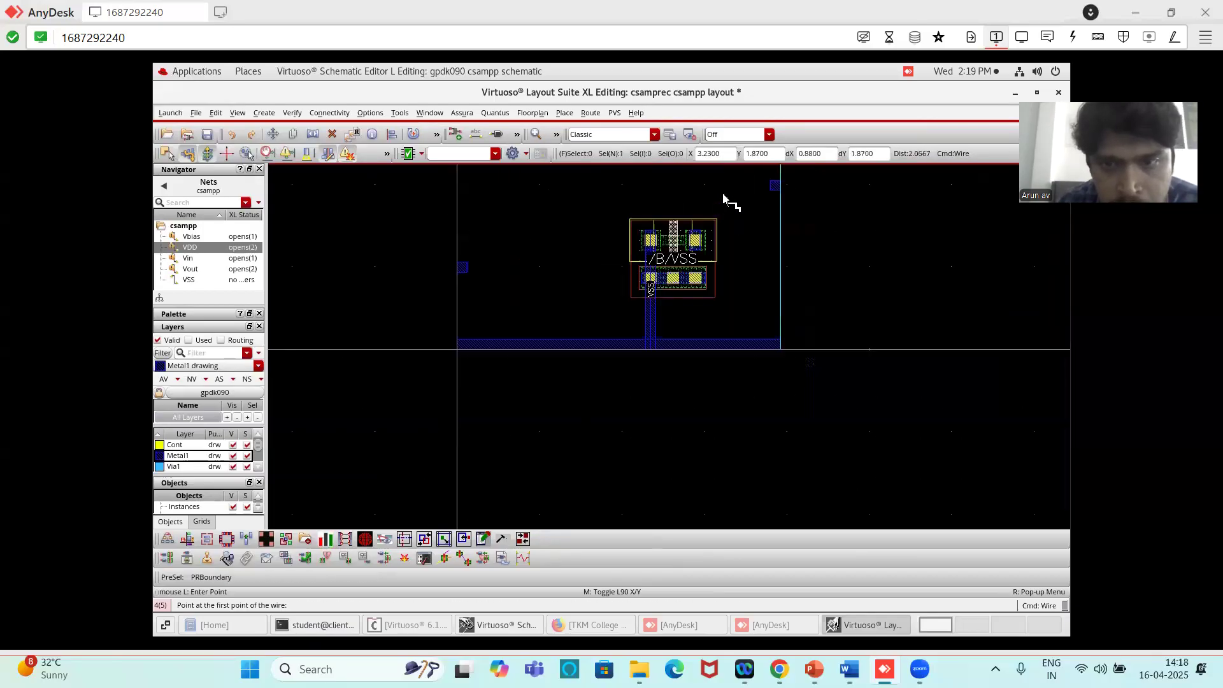
pyautogui.keyDown('ctrl'); pyautogui.scroll(1, 725, 198); pyautogui.keyUp('ctrl')
pyautogui.keyDown('ctrl'); pyautogui.scroll(1, 620, 225); pyautogui.keyUp('ctrl')
pyautogui.keyDown('ctrl'); pyautogui.scroll(-1, 620, 225); pyautogui.keyUp('ctrl')
pyautogui.press('f')
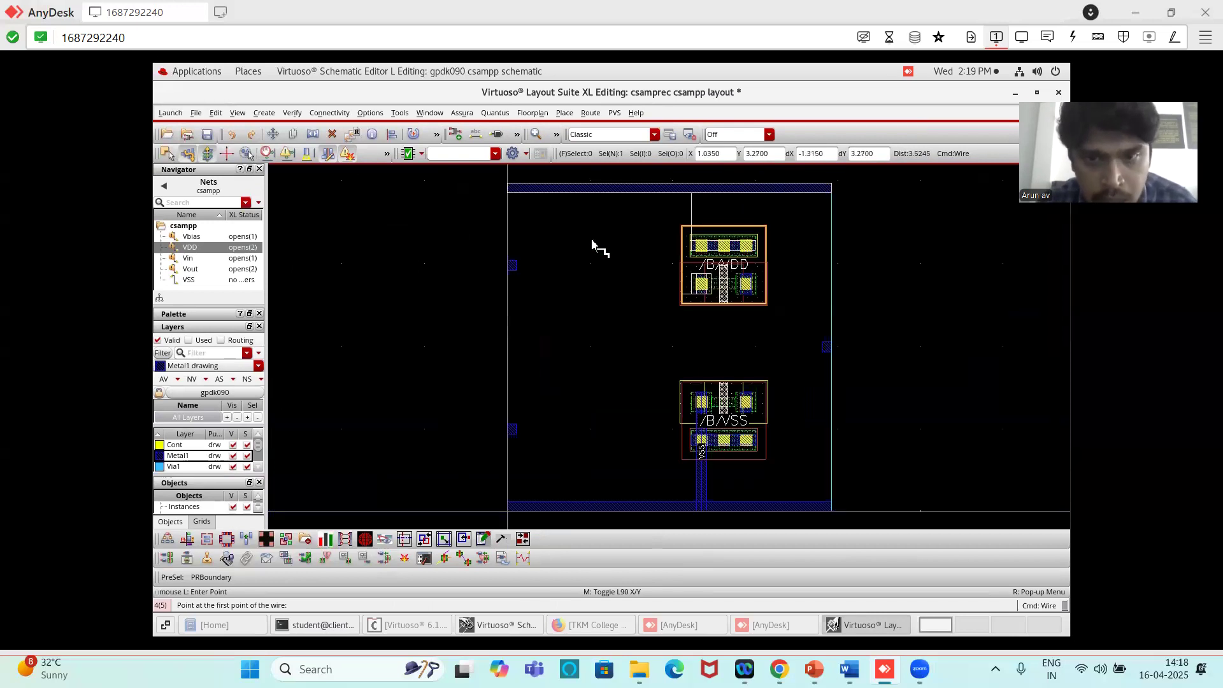
pyautogui.keyDown('ctrl'); pyautogui.scroll(2, 717, 217); pyautogui.keyUp('ctrl')
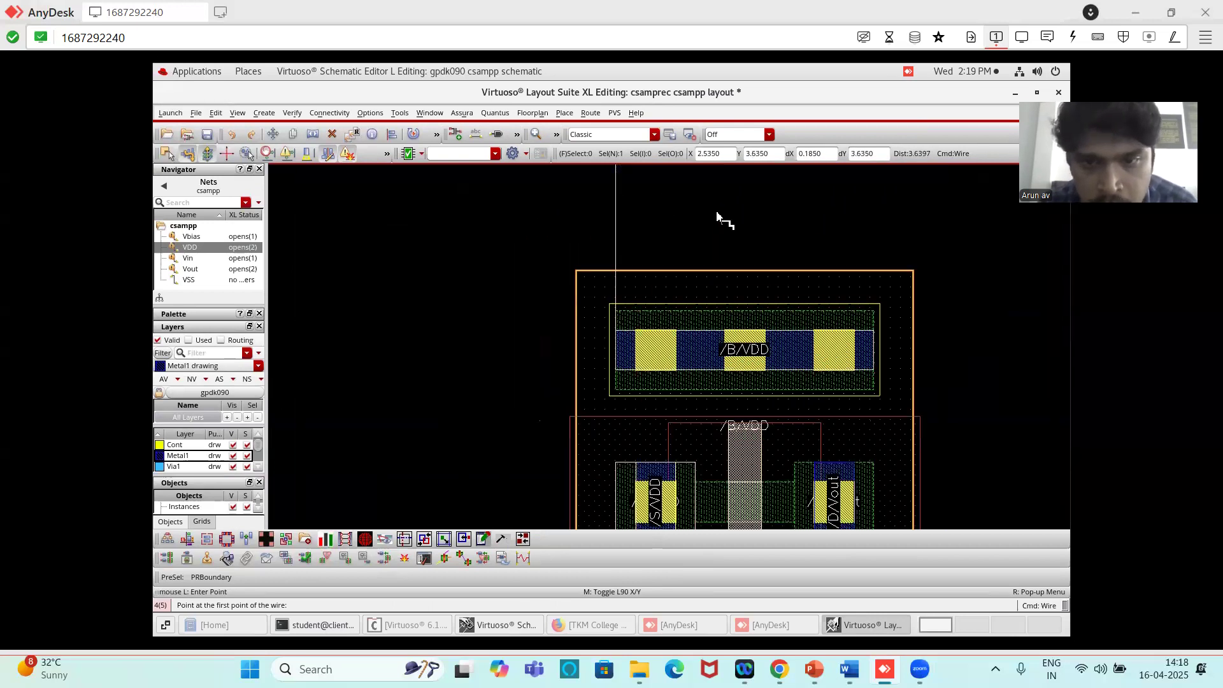
pyautogui.keyDown('ctrl'); pyautogui.scroll(-1, 715, 305); pyautogui.keyUp('ctrl')
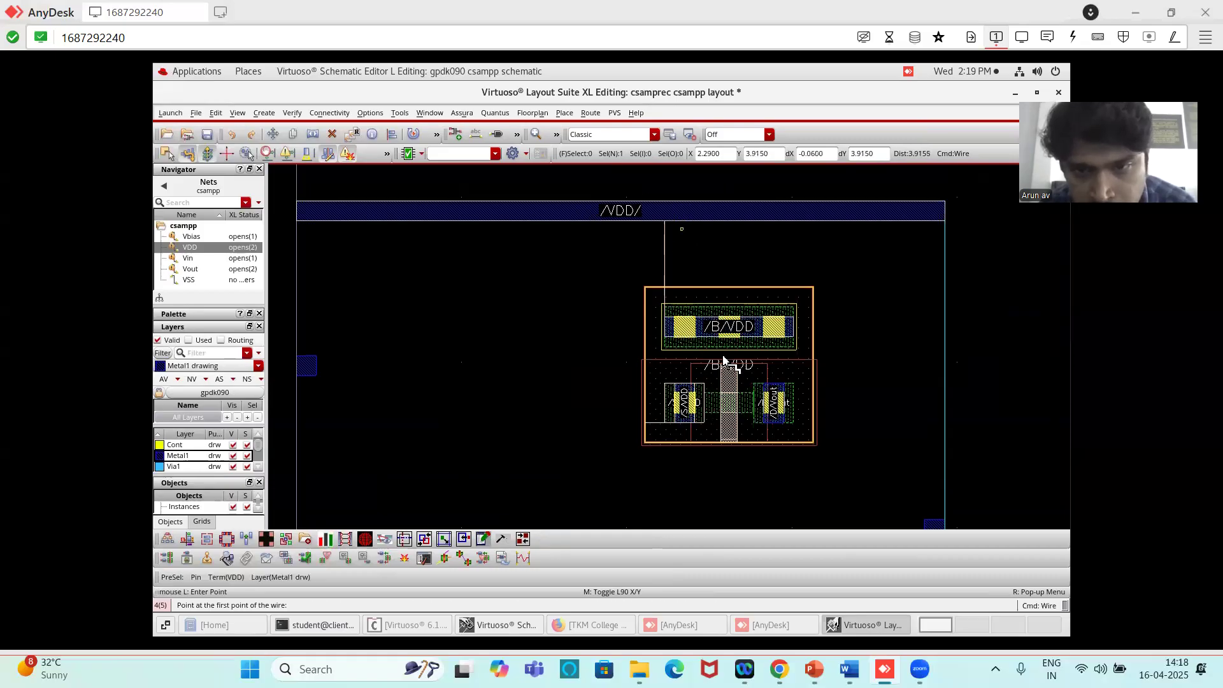
pyautogui.click(683, 425)
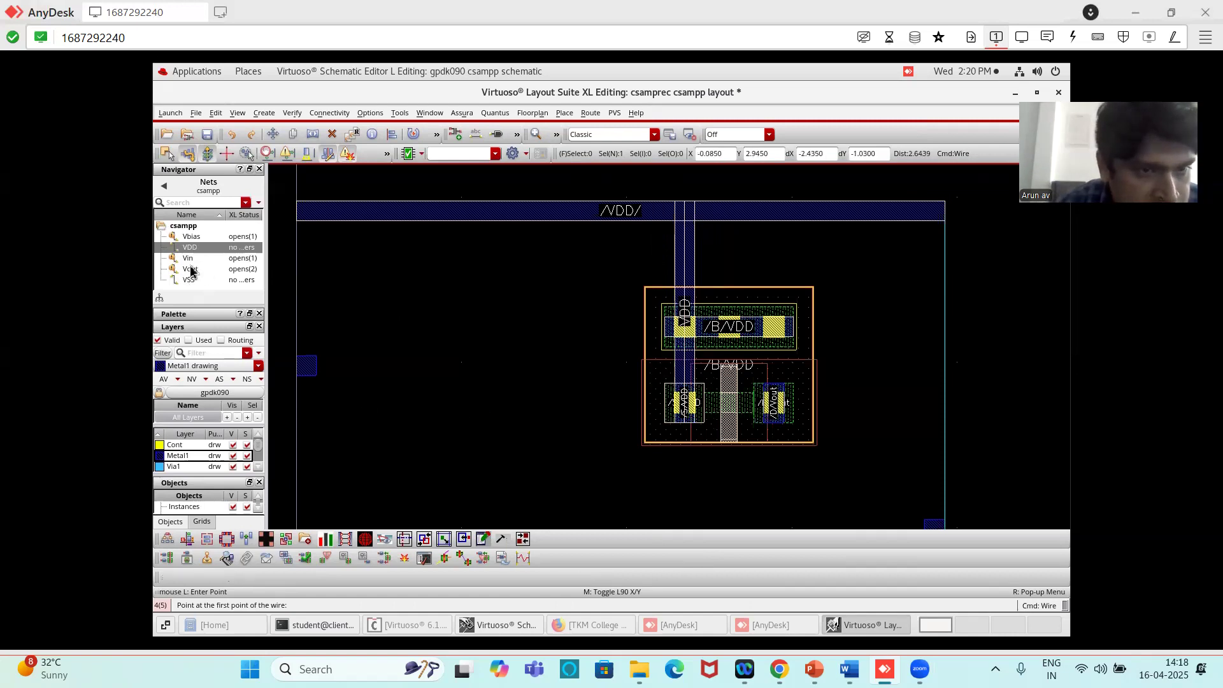
# - Highlight the Vbias net and examine its open connection between the Vbias pin and the PMOS poly gate
pyautogui.click(189, 237)
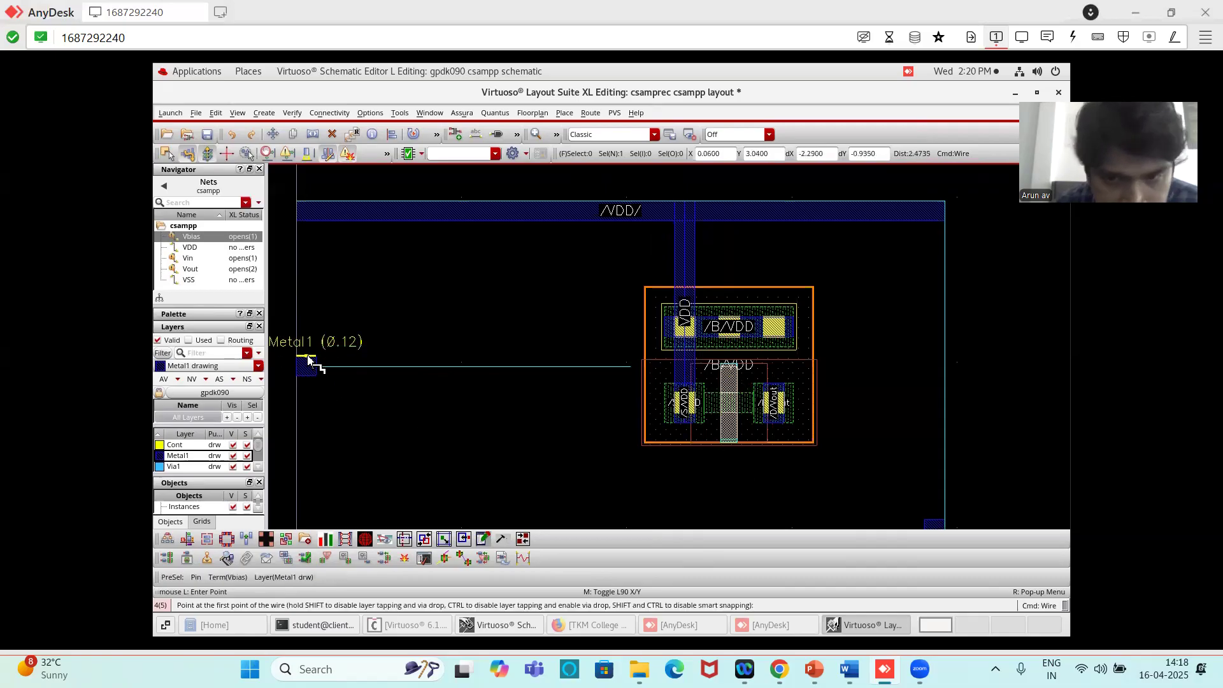
pyautogui.scroll(4, 644, 377)
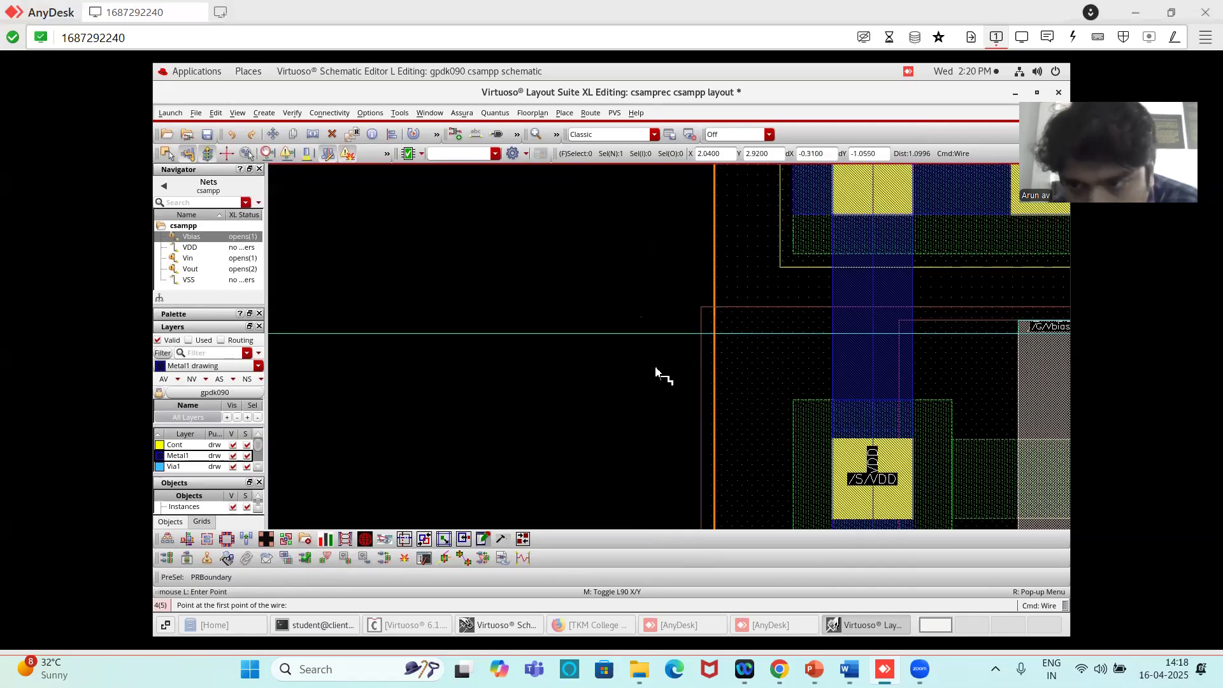
pyautogui.scroll(-4, 701, 368)
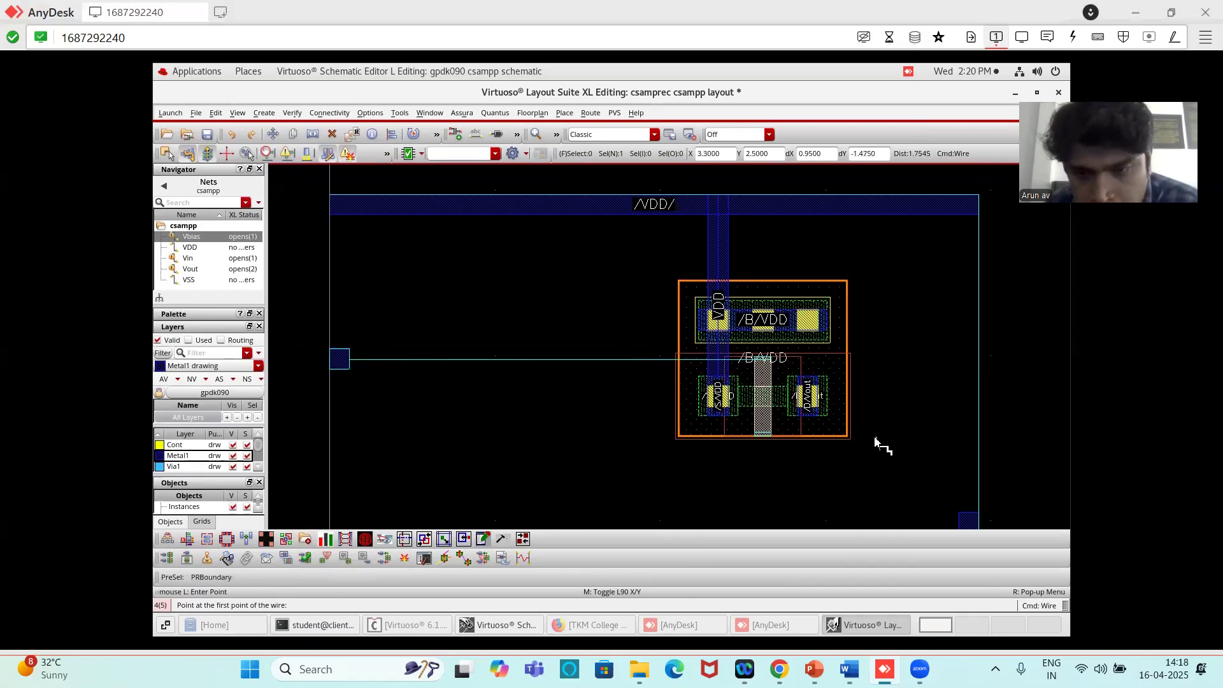
pyautogui.scroll(4, 808, 479)
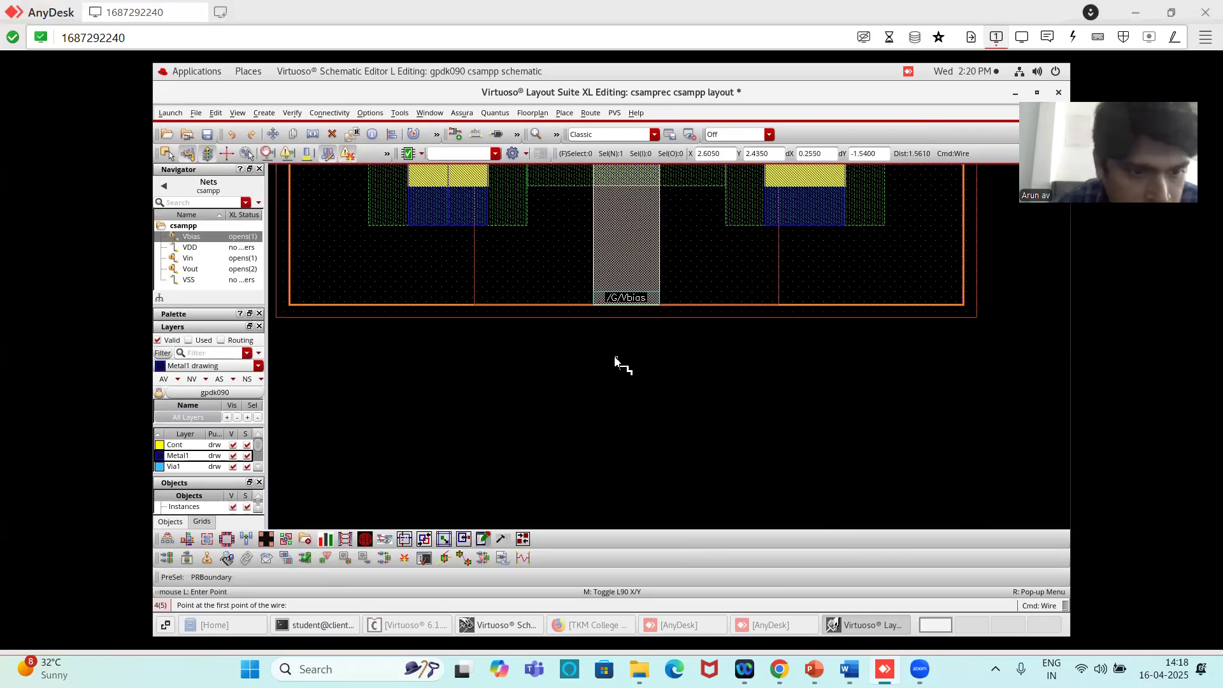
pyautogui.scroll(-2, 638, 335)
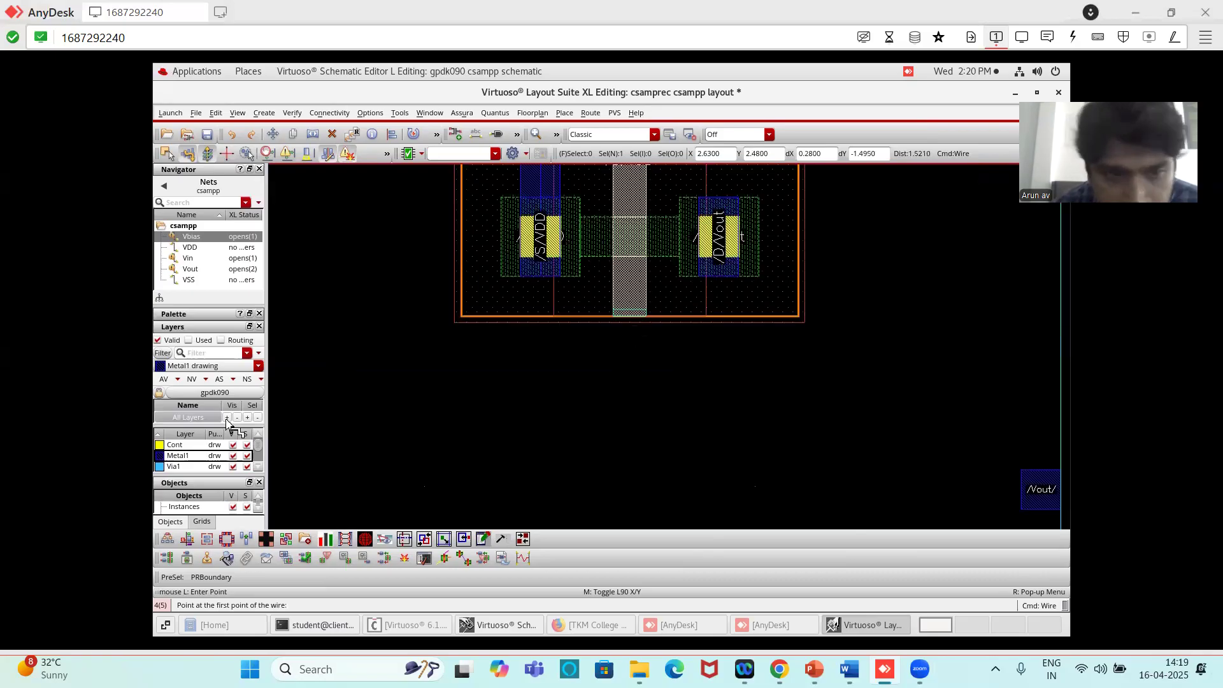
pyautogui.click(258, 366)
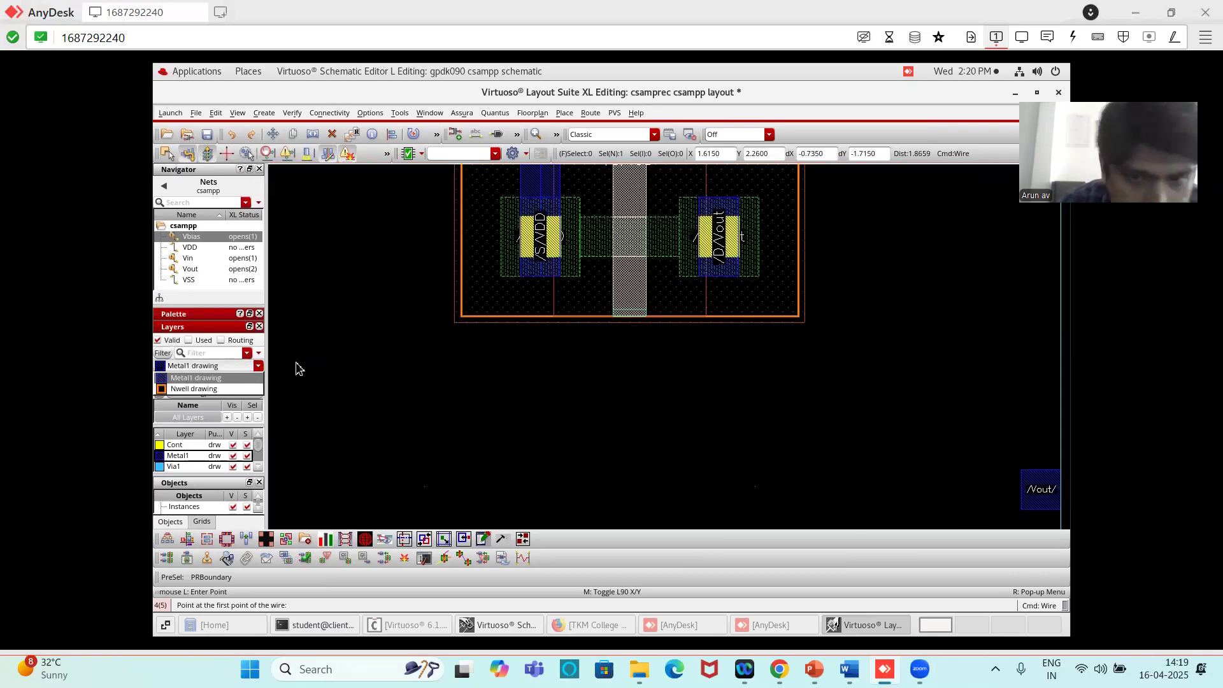
pyautogui.click(188, 458)
pyautogui.scroll(-2, 188, 461)
pyautogui.scroll(5, 188, 461)
pyautogui.scroll(2, 189, 462)
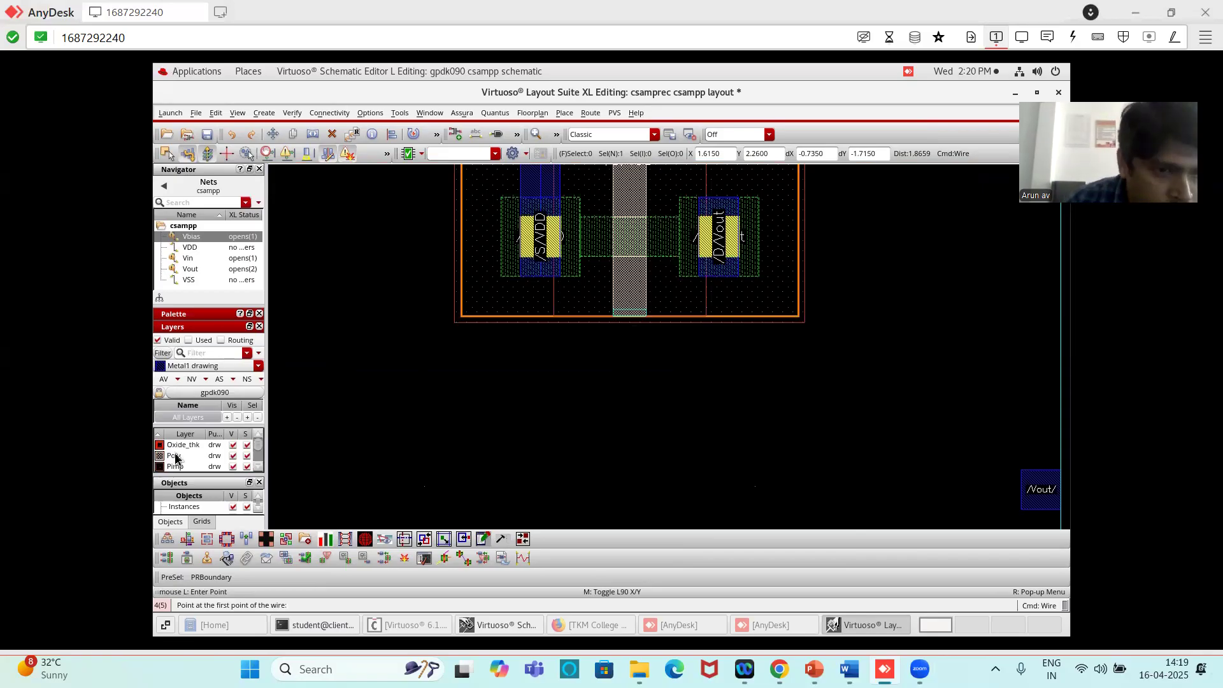
pyautogui.press('Escape')
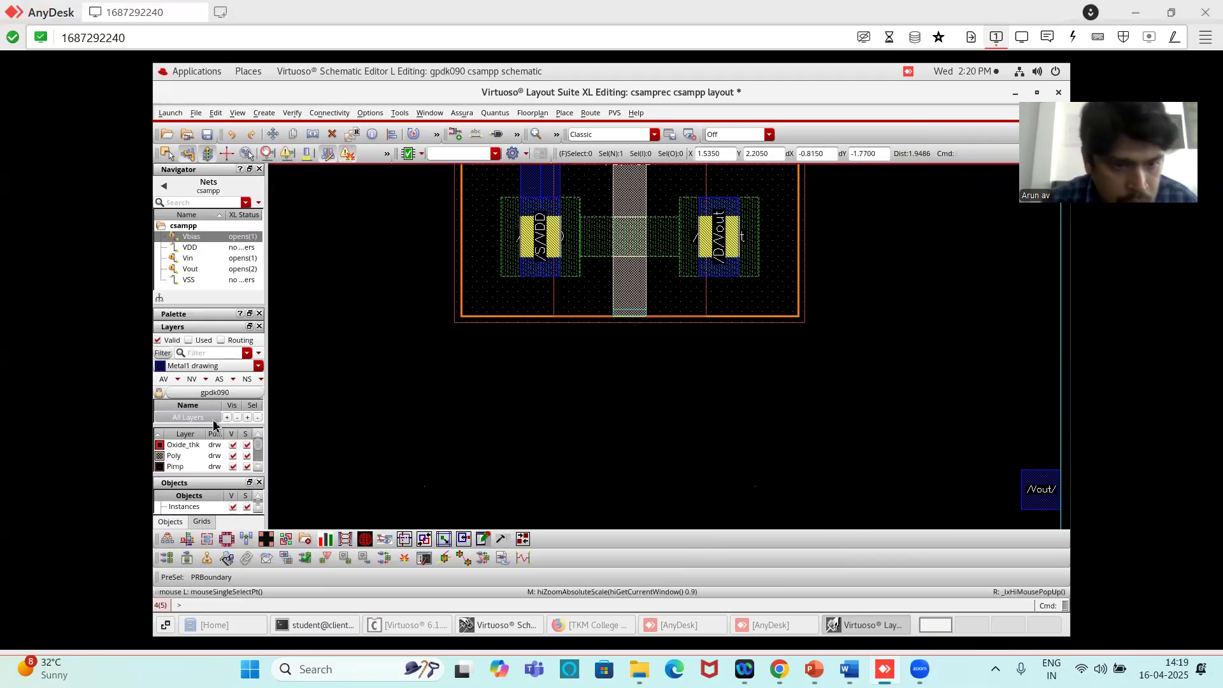
pyautogui.click(184, 455)
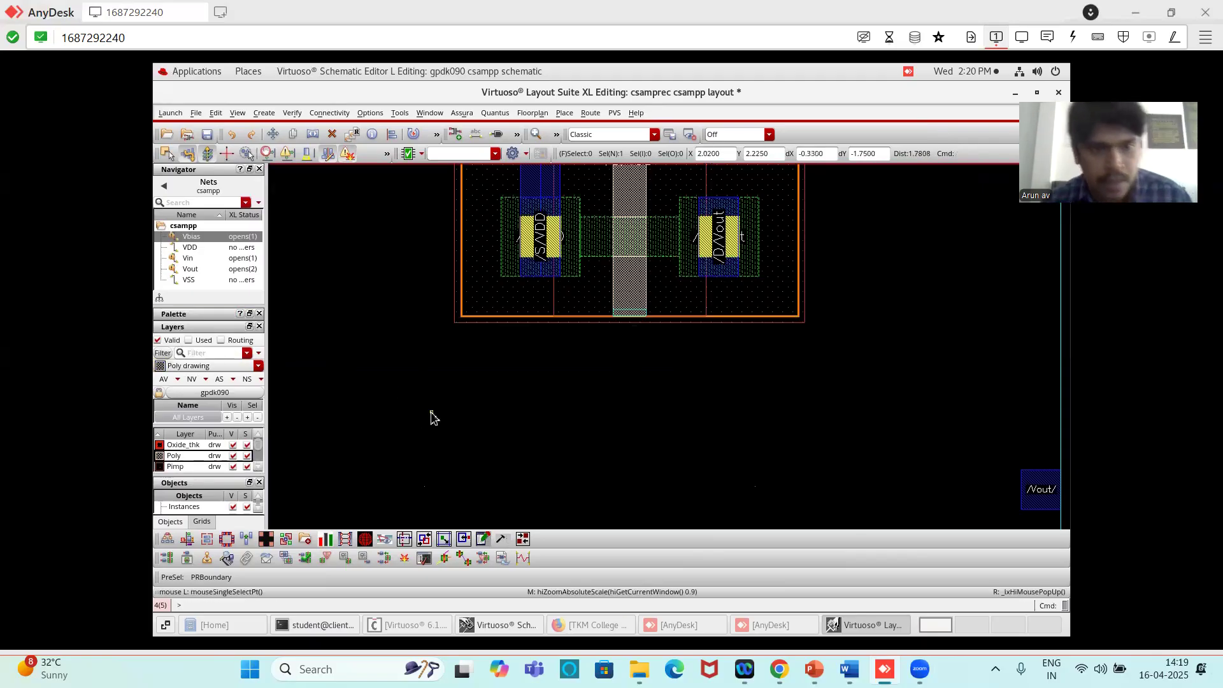
pyautogui.press('p')
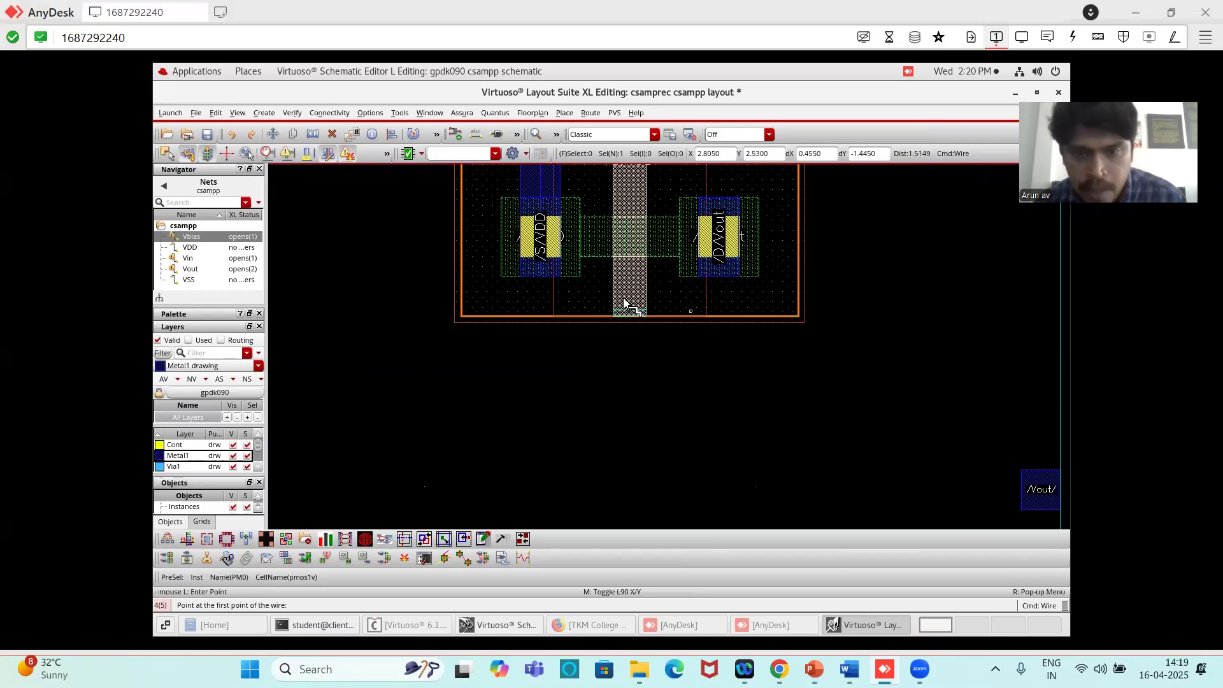
pyautogui.keyDown('ctrl'); pyautogui.scroll(-3, 632, 299); pyautogui.keyUp('ctrl')
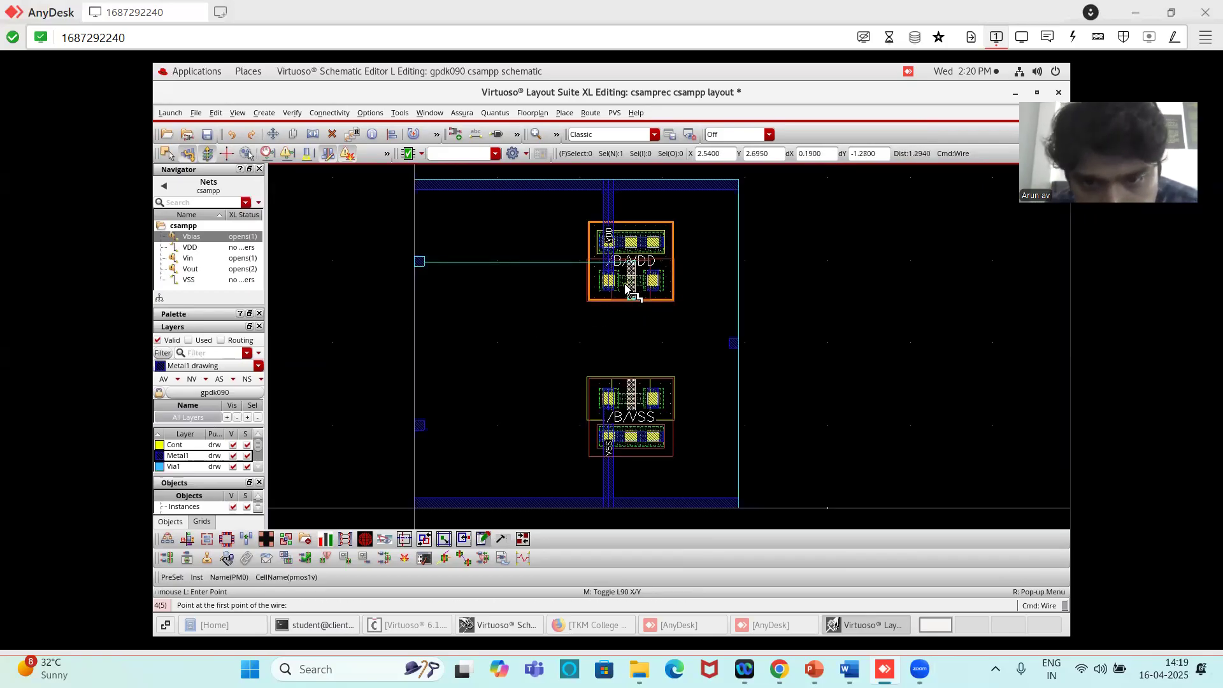
pyautogui.keyDown('ctrl'); pyautogui.scroll(3, 628, 284); pyautogui.keyUp('ctrl')
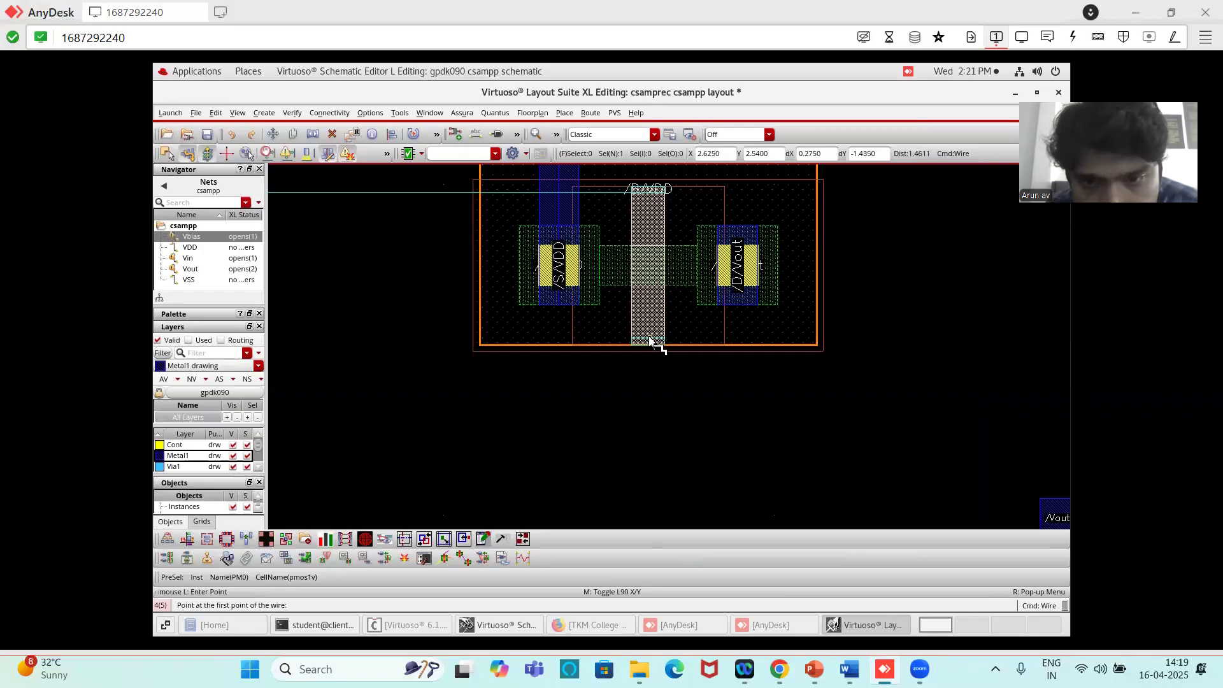
pyautogui.keyDown('ctrl'); pyautogui.scroll(2, 651, 335); pyautogui.keyUp('ctrl')
pyautogui.keyDown('ctrl'); pyautogui.scroll(2, 651, 333); pyautogui.keyUp('ctrl')
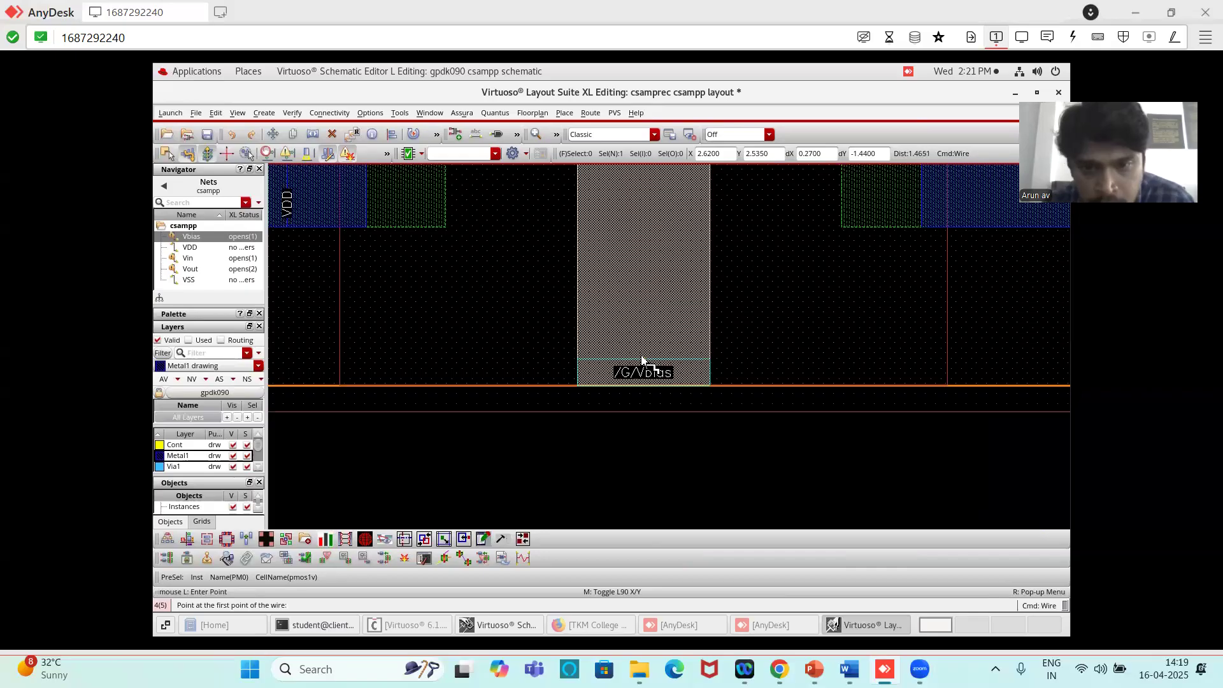
pyautogui.click(640, 361)
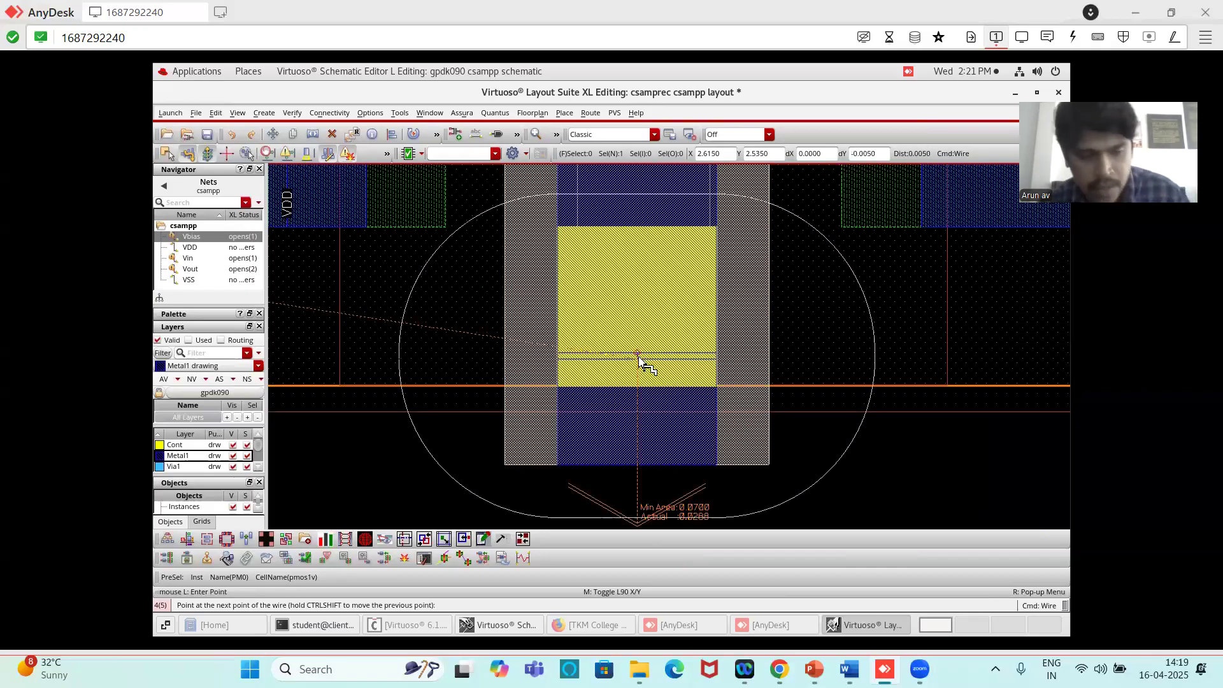
pyautogui.press('Escape')
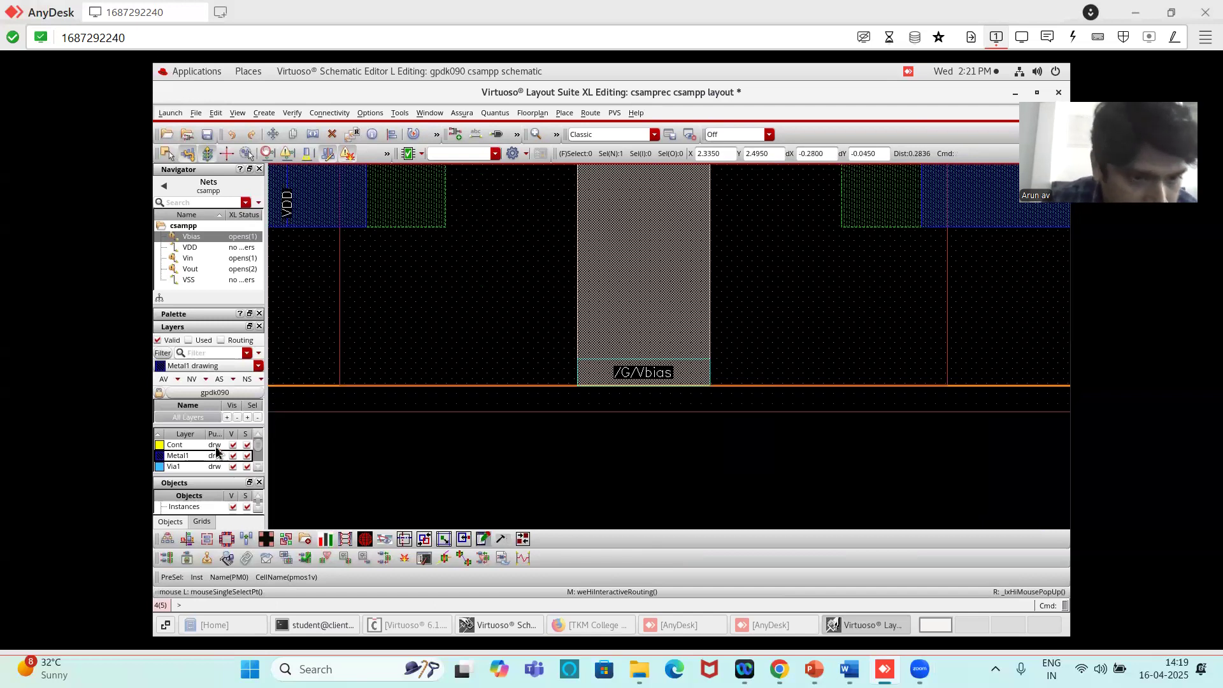
# - Draw a Poly rectangle 0.1 µm wide and 0.235 µm high that extends the PMOS gate downward past the n-well edge
pyautogui.scroll(2, 202, 456)
pyautogui.scroll(3, 202, 456)
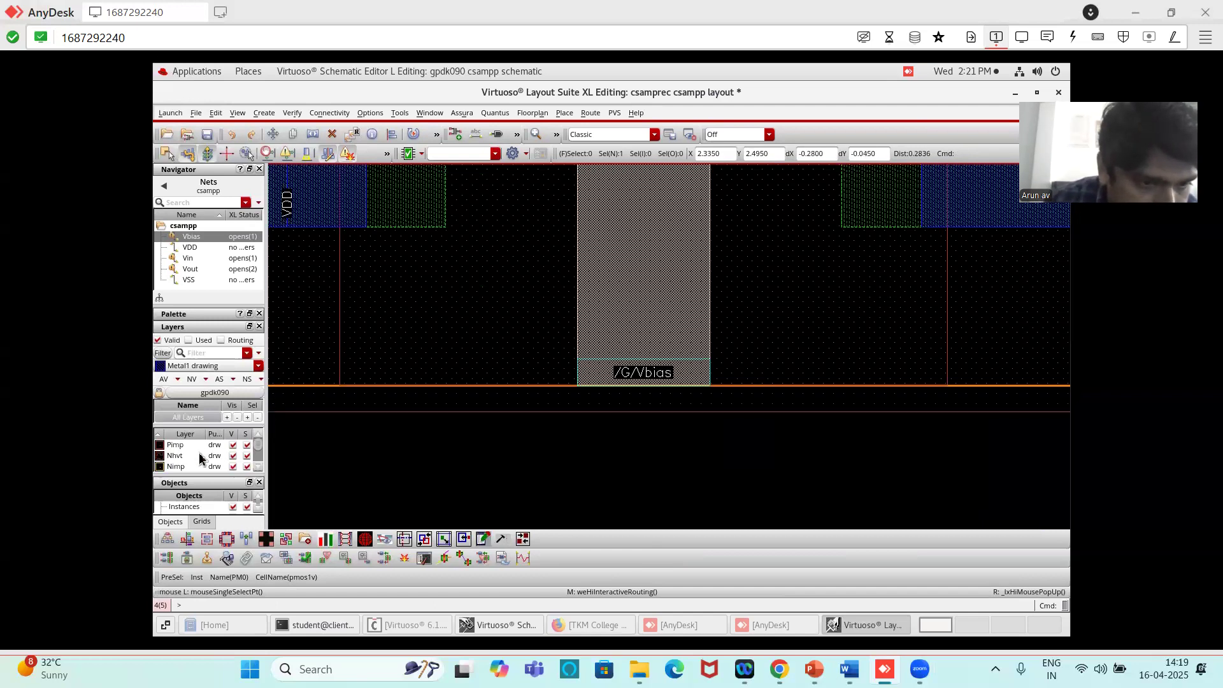
pyautogui.scroll(-2, 191, 458)
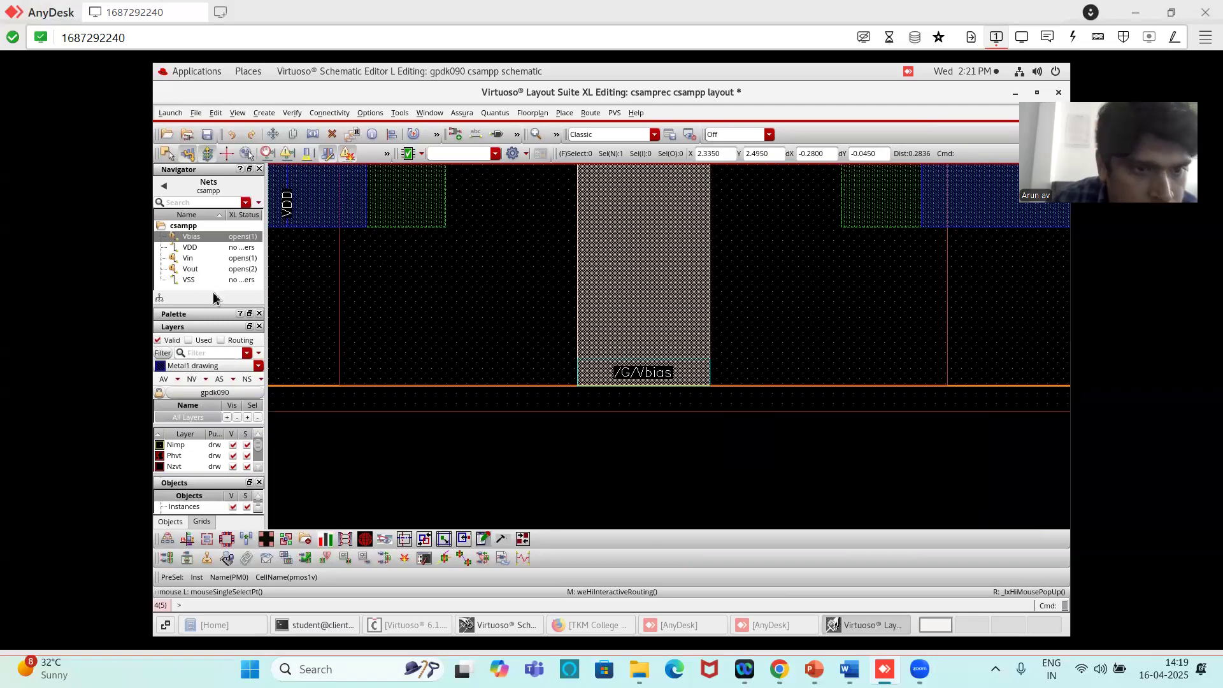
pyautogui.moveTo(207, 306); pyautogui.dragTo(209, 234)
pyautogui.scroll(2, 188, 417)
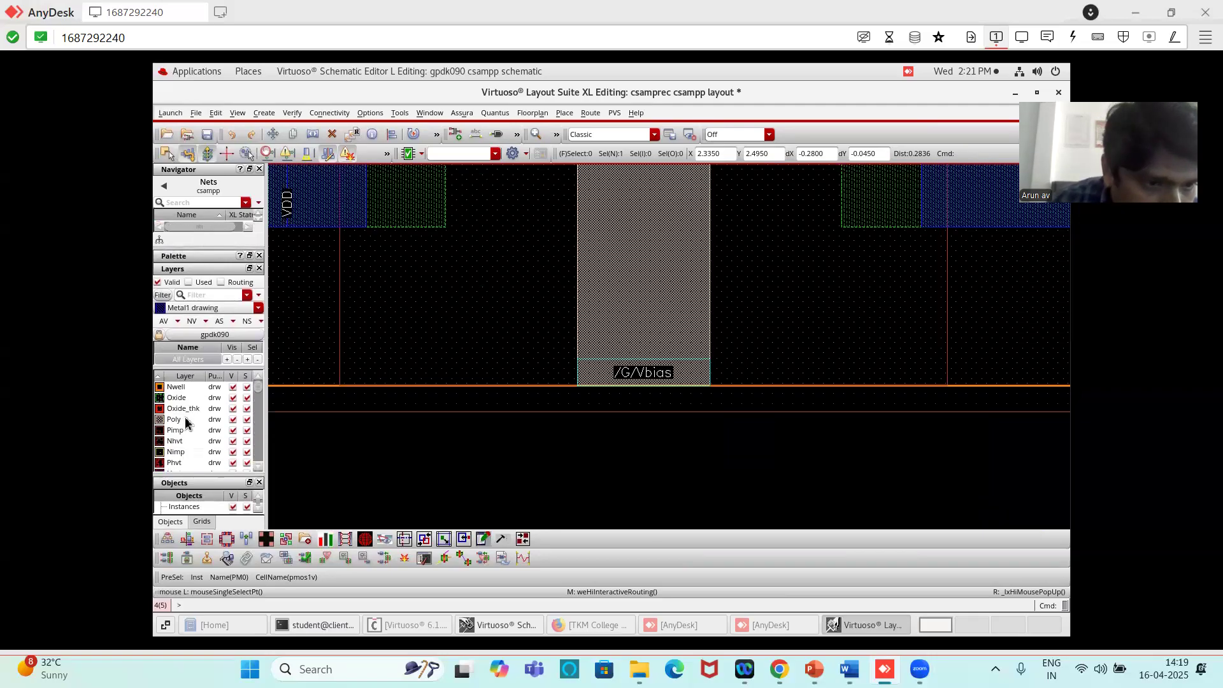
pyautogui.click(170, 420)
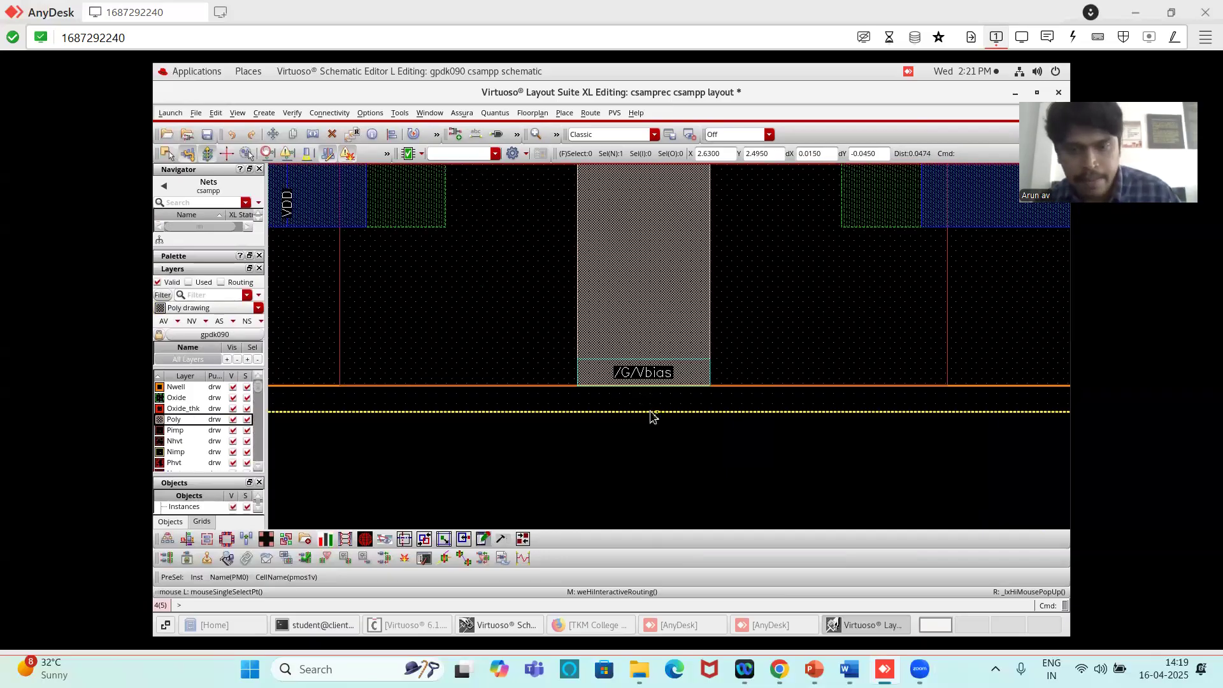
pyautogui.press('r')
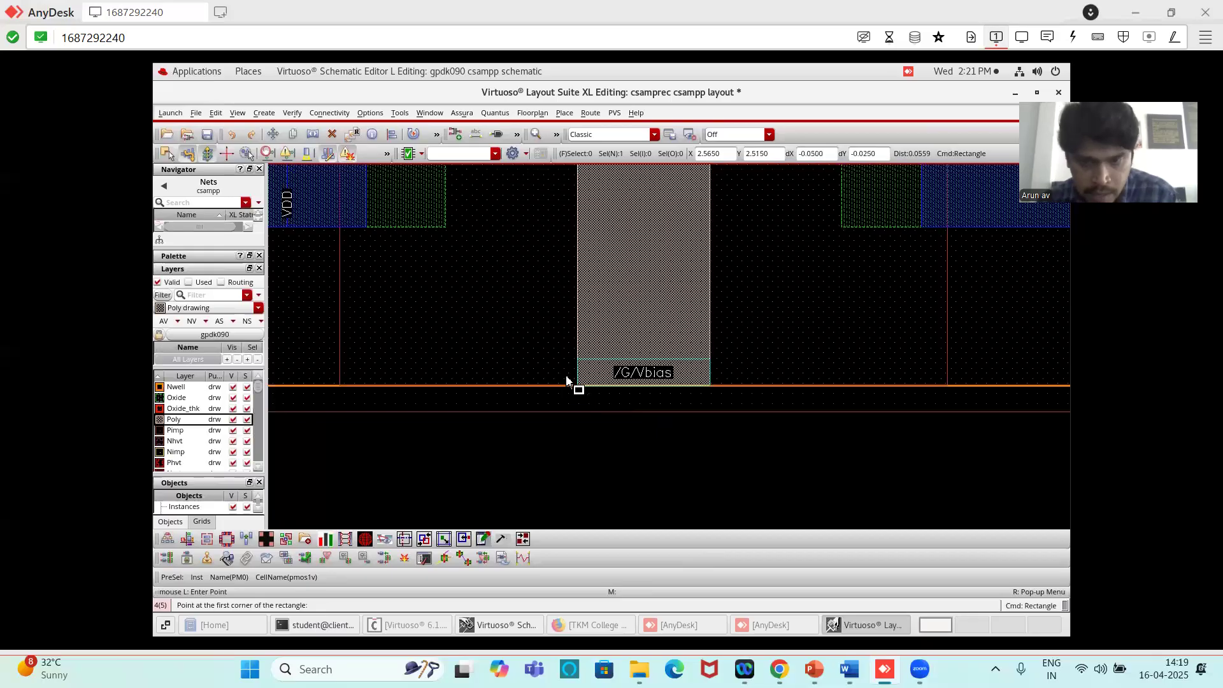
pyautogui.keyDown('ctrl'); pyautogui.scroll(-1, 683, 318); pyautogui.keyUp('ctrl')
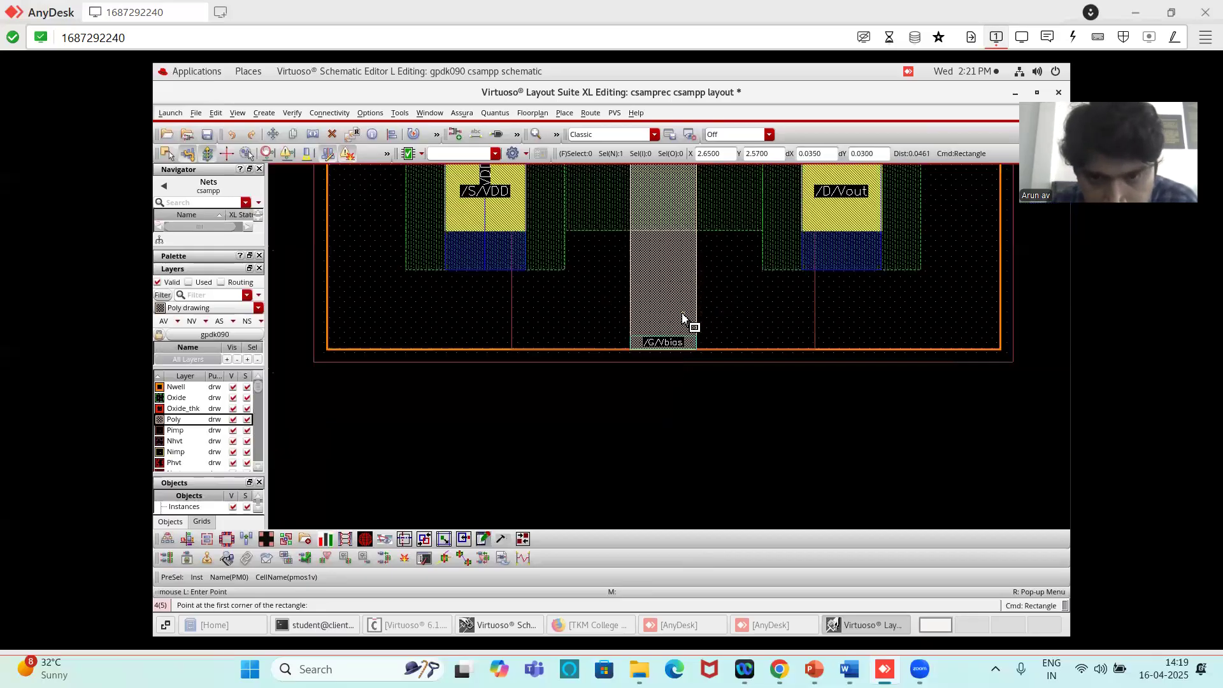
pyautogui.click(630, 317)
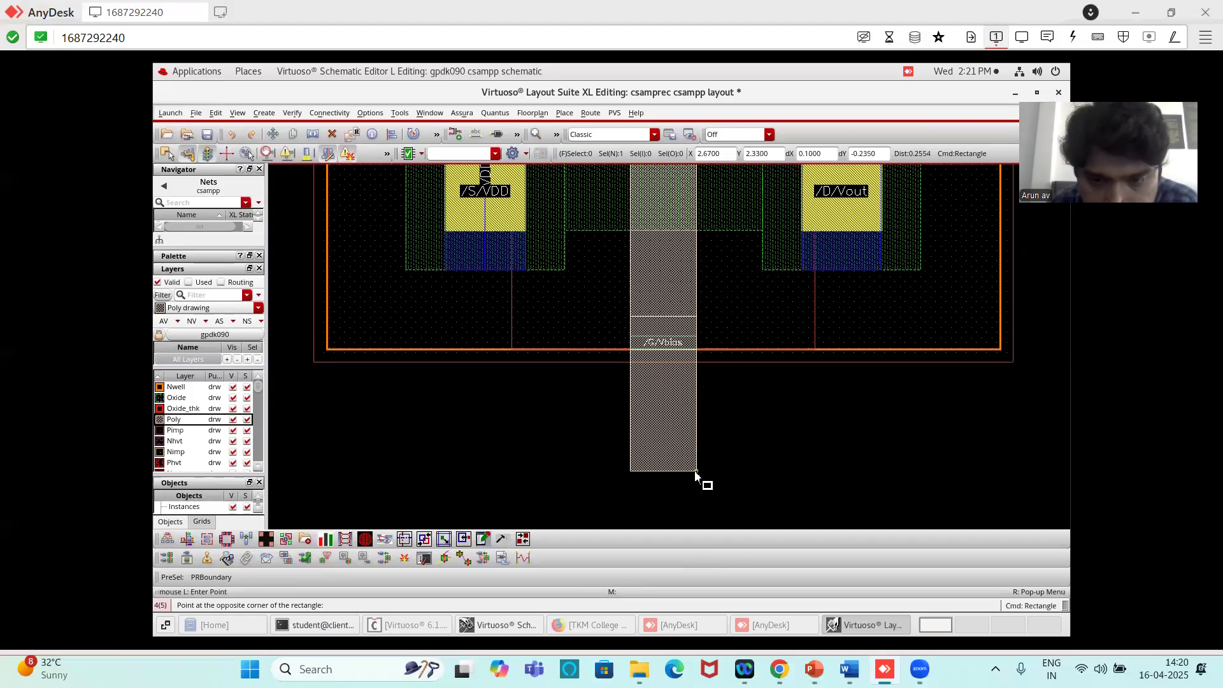
pyautogui.click(695, 472)
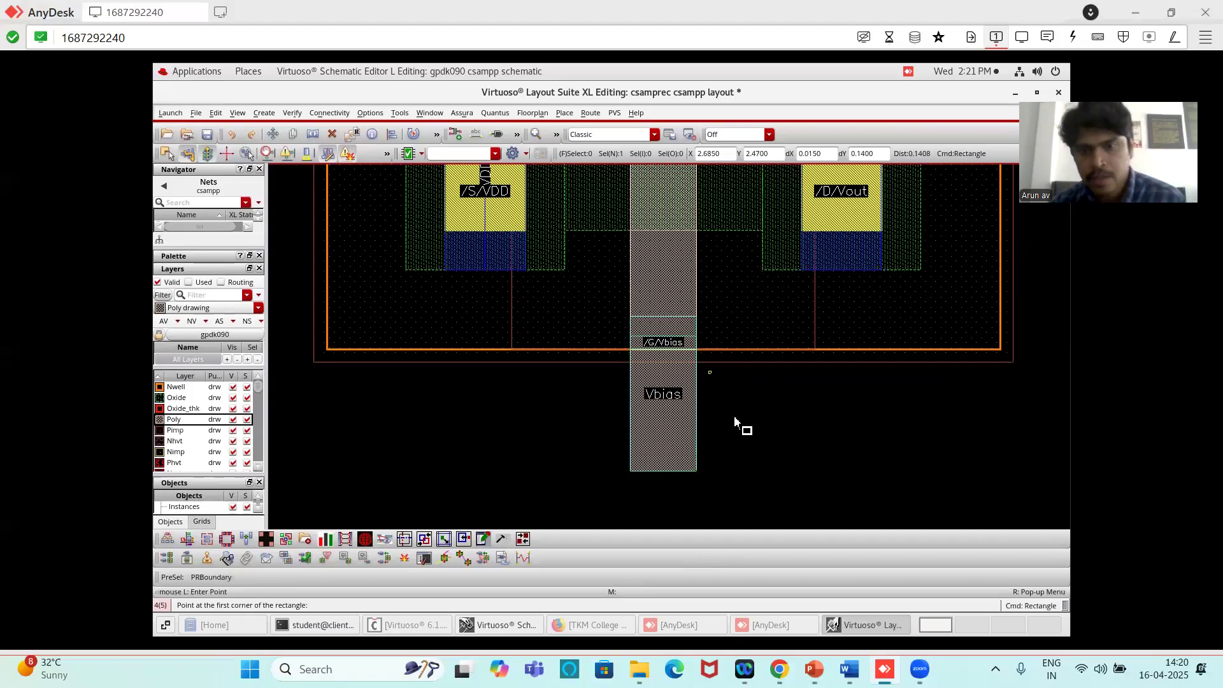
pyautogui.keyDown('ctrl'); pyautogui.scroll(-2, 748, 413); pyautogui.keyUp('ctrl')
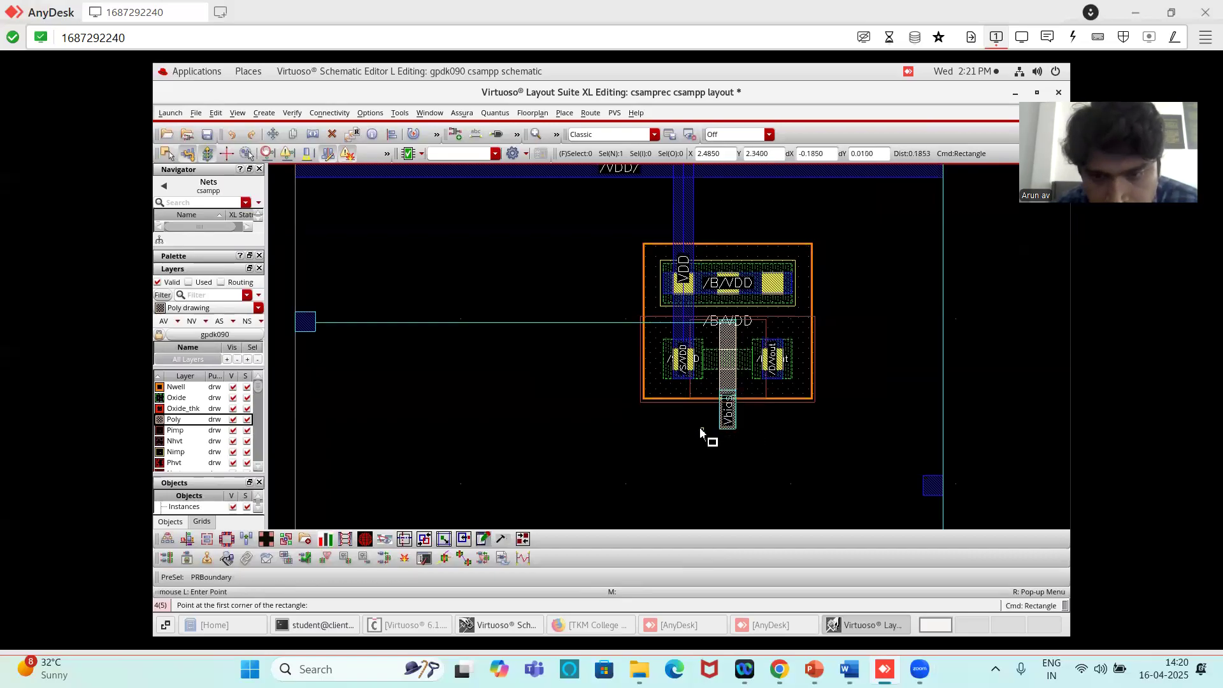
pyautogui.press('Escape')
# - Route a horizontal Poly wire about 1.27 µm leftward from the gate extension and end it with a via up to Metal1
pyautogui.keyDown('ctrl'); pyautogui.scroll(2, 766, 440); pyautogui.keyUp('ctrl')
pyautogui.click(690, 400)
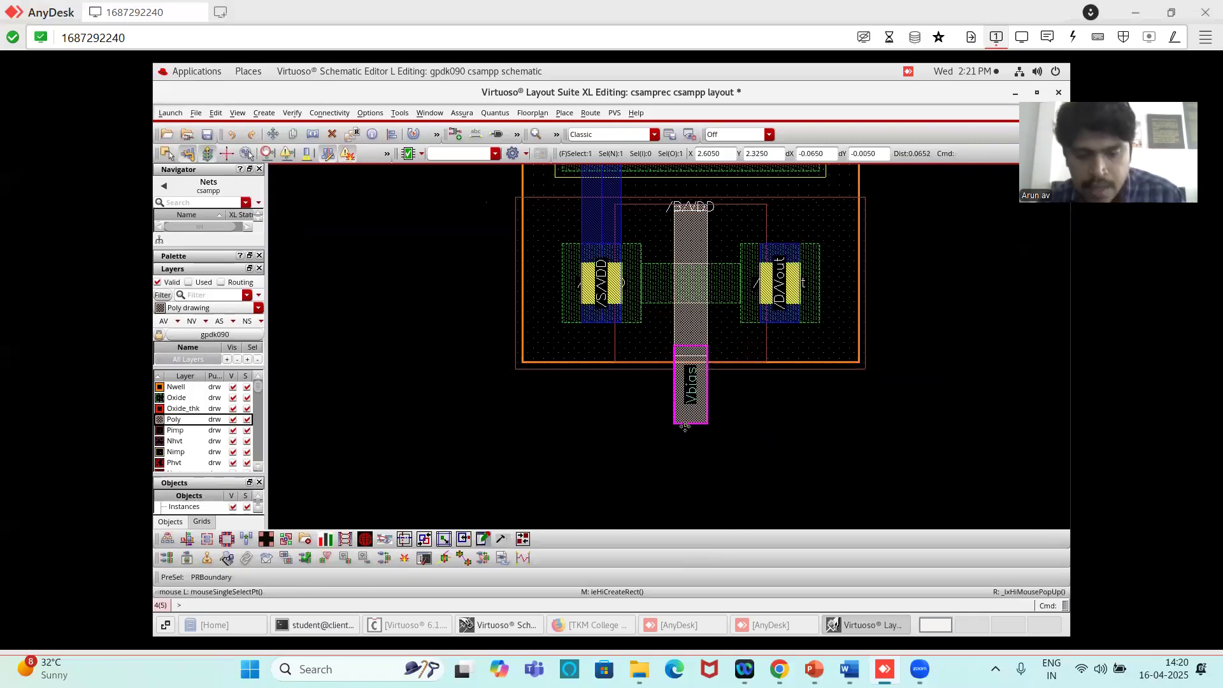
pyautogui.press('p')
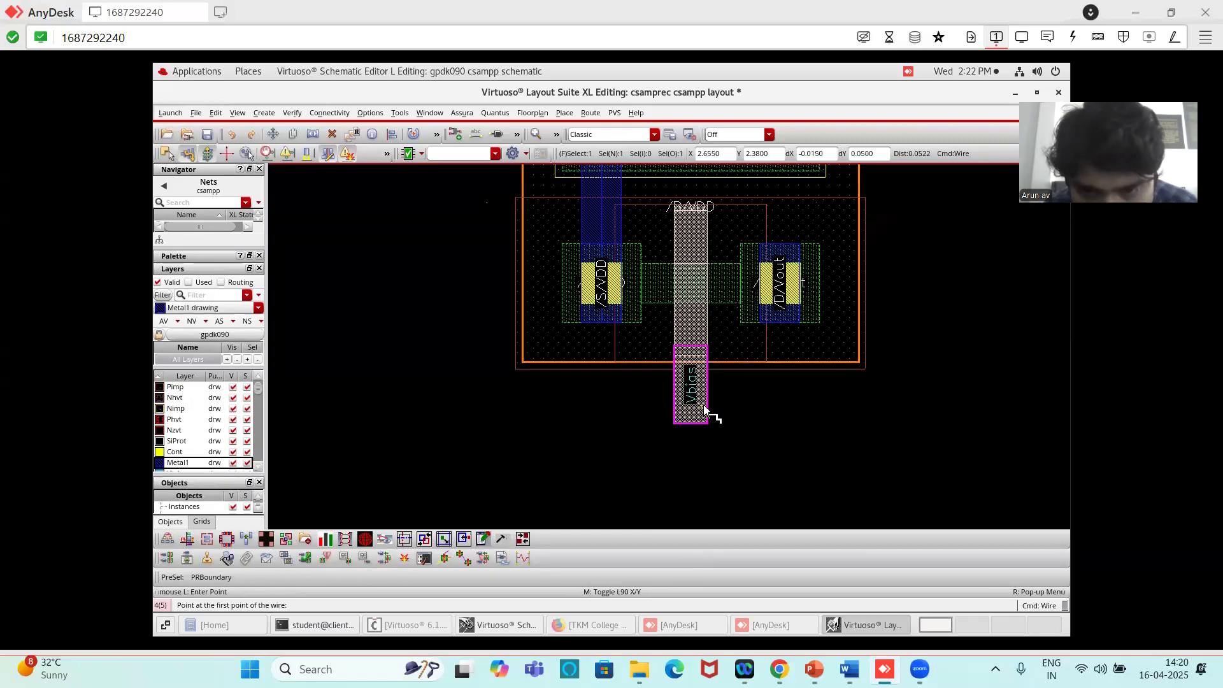
pyautogui.click(705, 408)
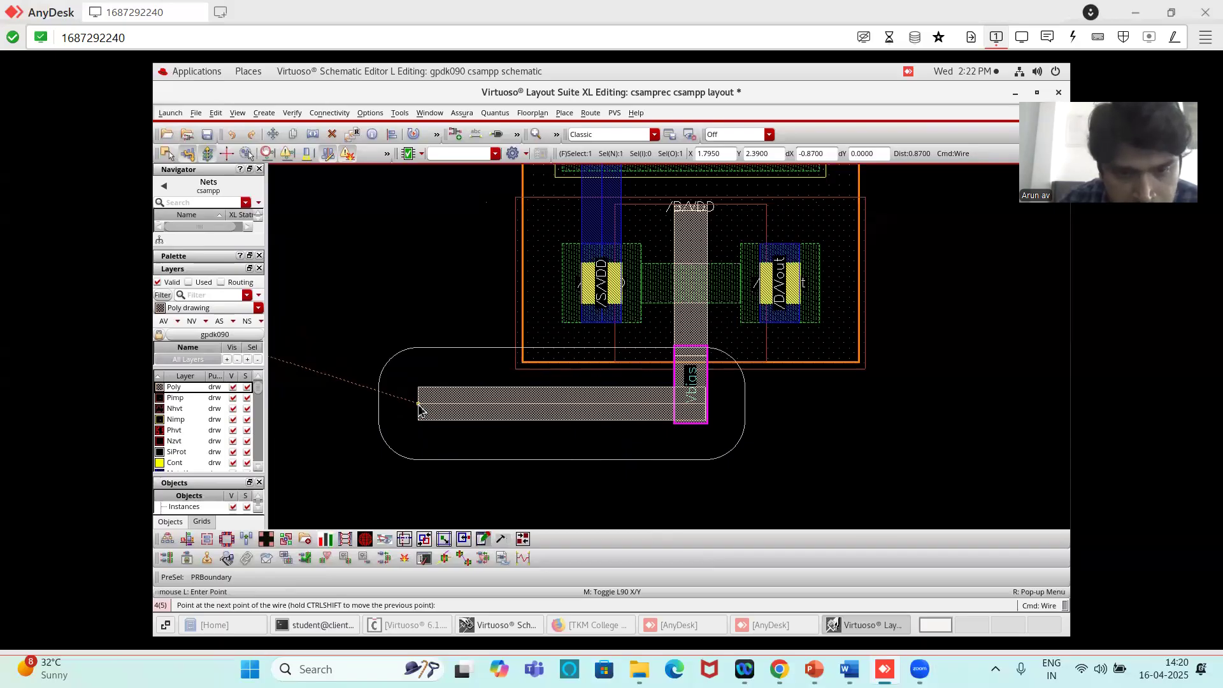
pyautogui.rightClick(420, 408)
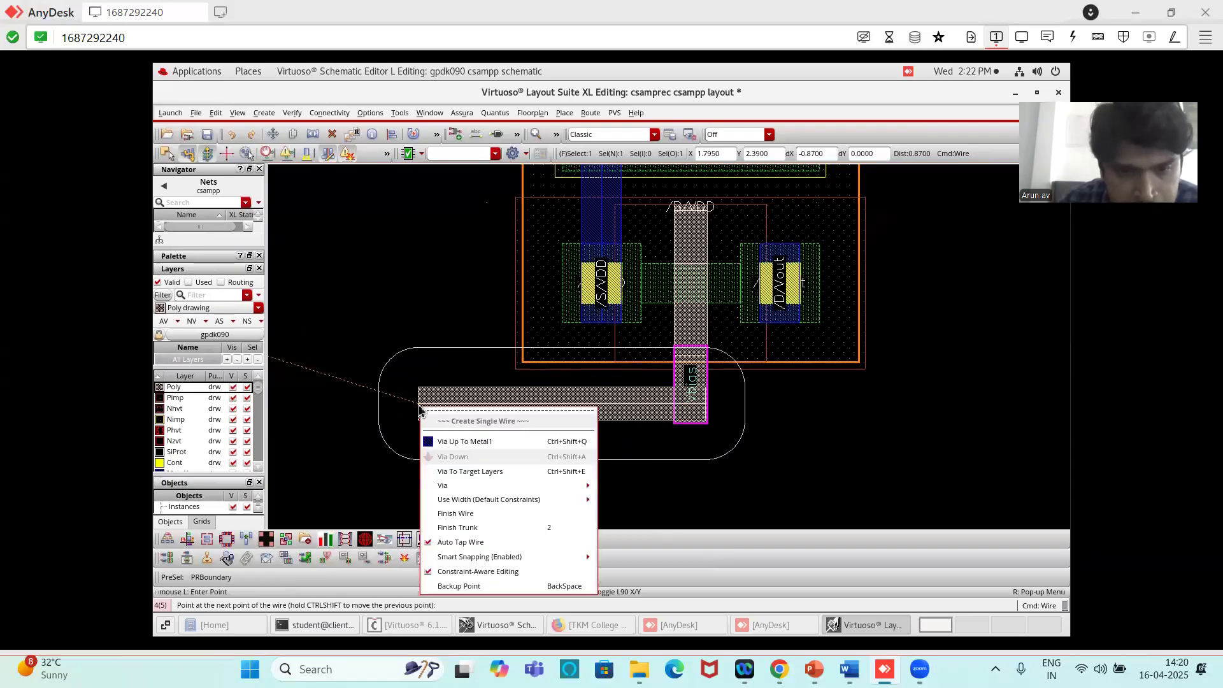
pyautogui.click(457, 442)
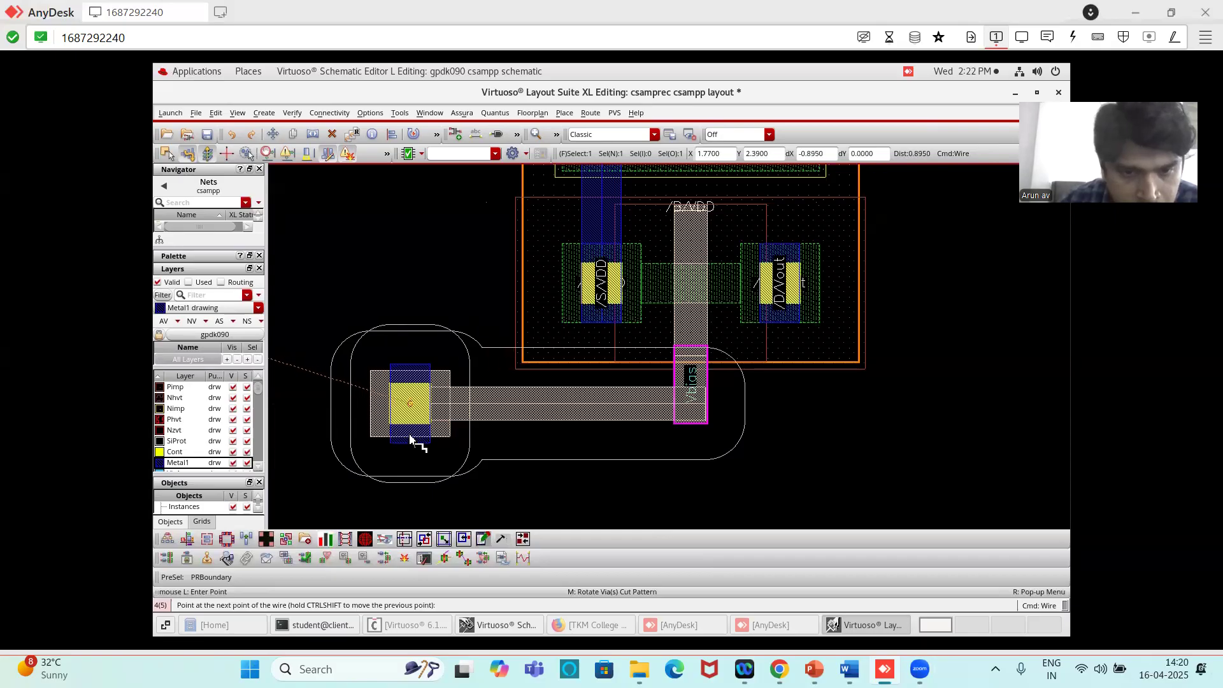
pyautogui.keyDown('ctrl'); pyautogui.scroll(-5, 411, 440); pyautogui.keyUp('ctrl')
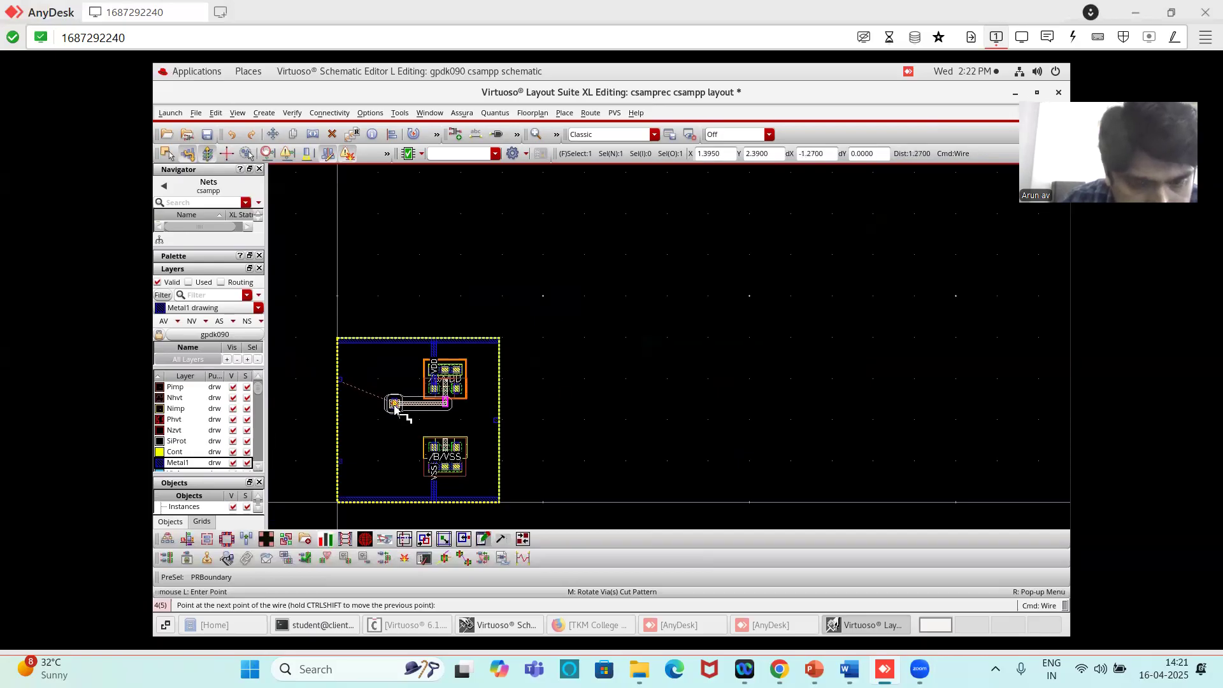
pyautogui.click(395, 406)
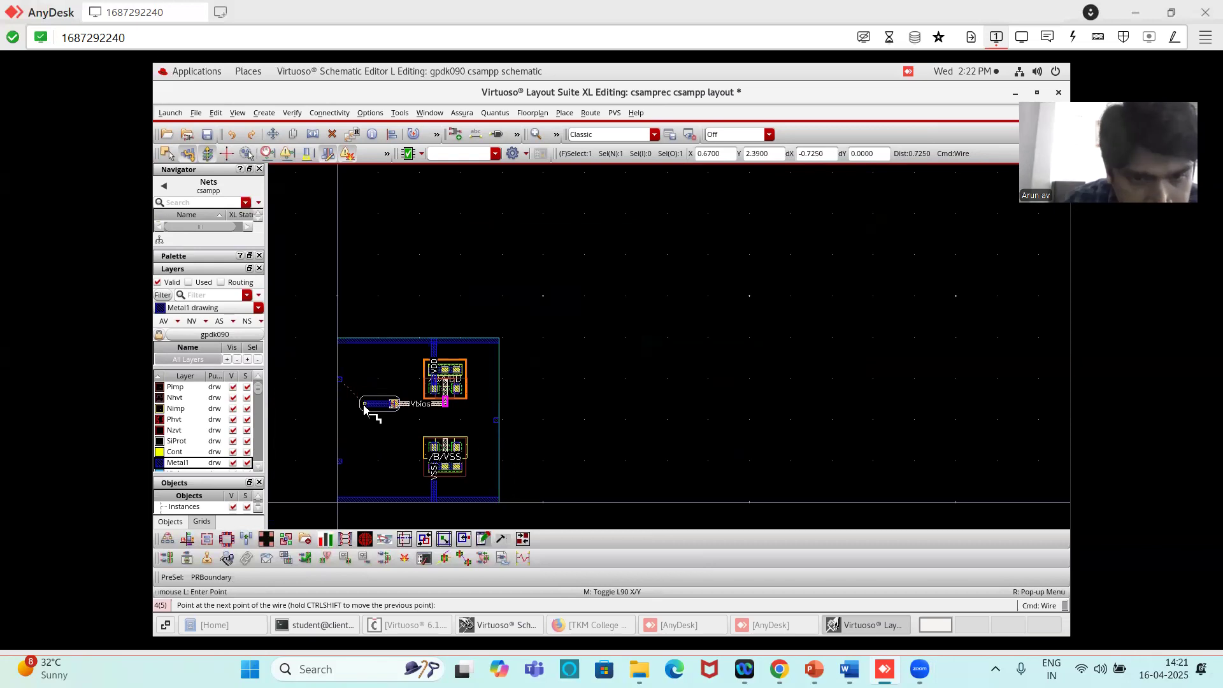
# - Continue the Vbias route in Metal1 about 1.3 µm horizontally from the via and finish it near the left cell boundary, below the Vbias pin
pyautogui.keyDown('ctrl'); pyautogui.scroll(4, 364, 409); pyautogui.keyUp('ctrl')
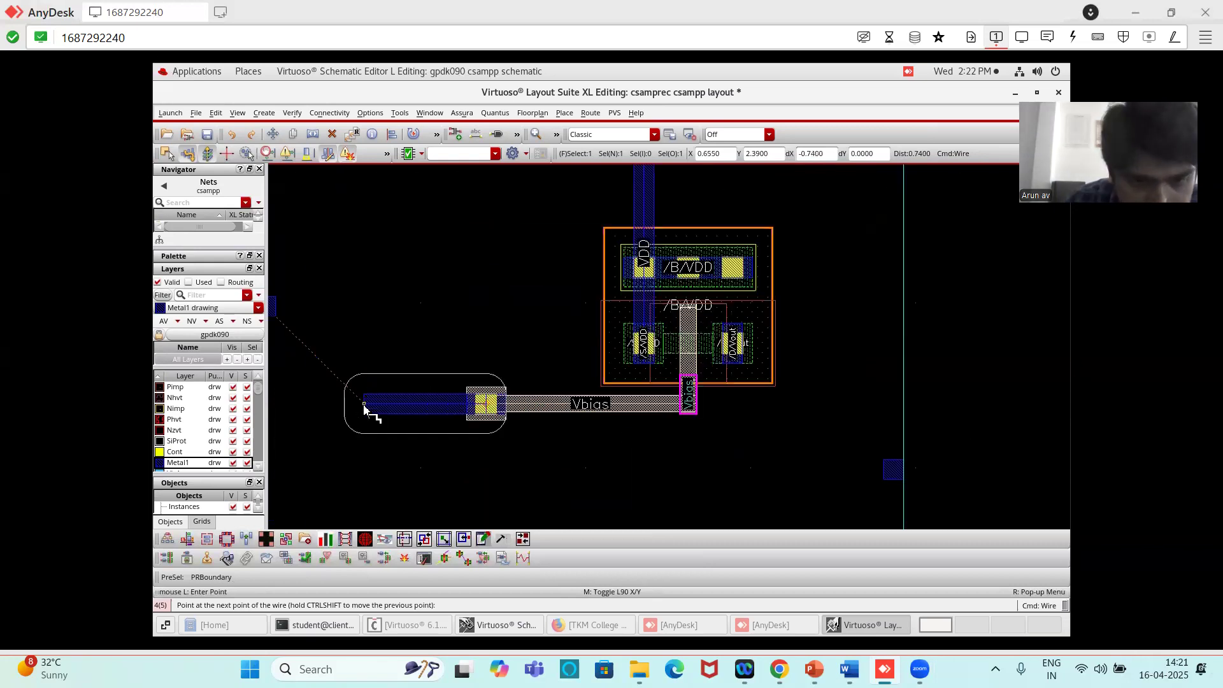
pyautogui.keyDown('ctrl'); pyautogui.scroll(2, 362, 409); pyautogui.keyUp('ctrl')
pyautogui.keyDown('ctrl'); pyautogui.scroll(-3, 330, 411); pyautogui.keyUp('ctrl')
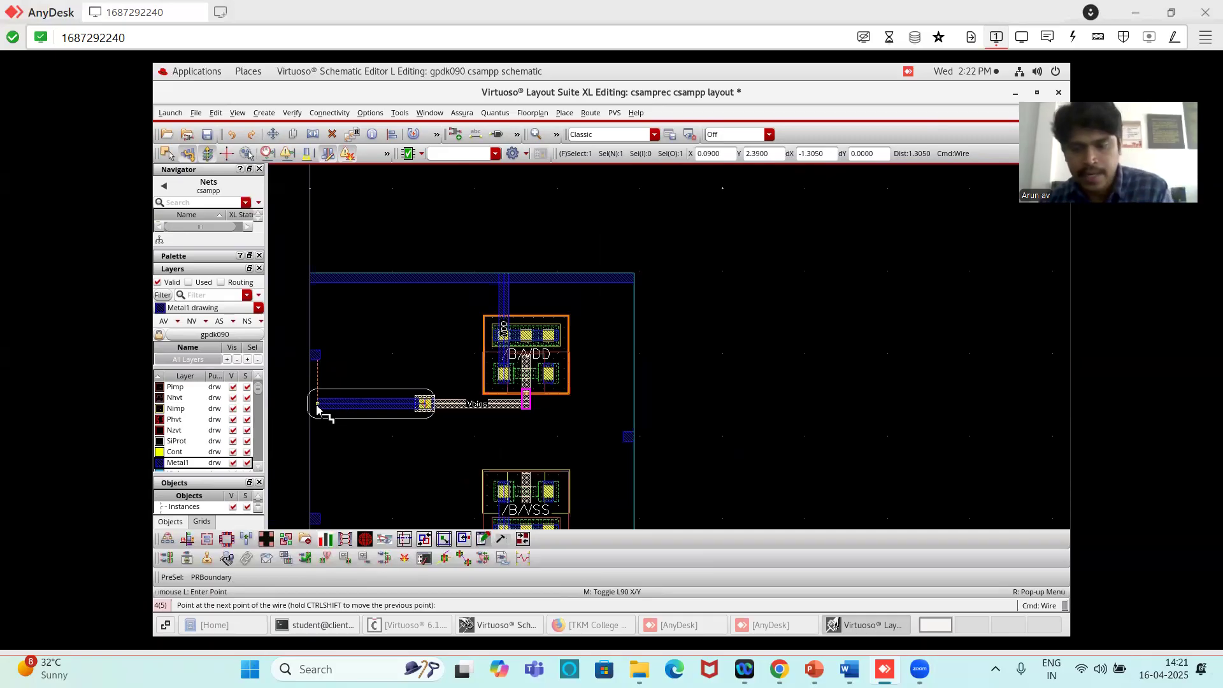
pyautogui.doubleClick(316, 405)
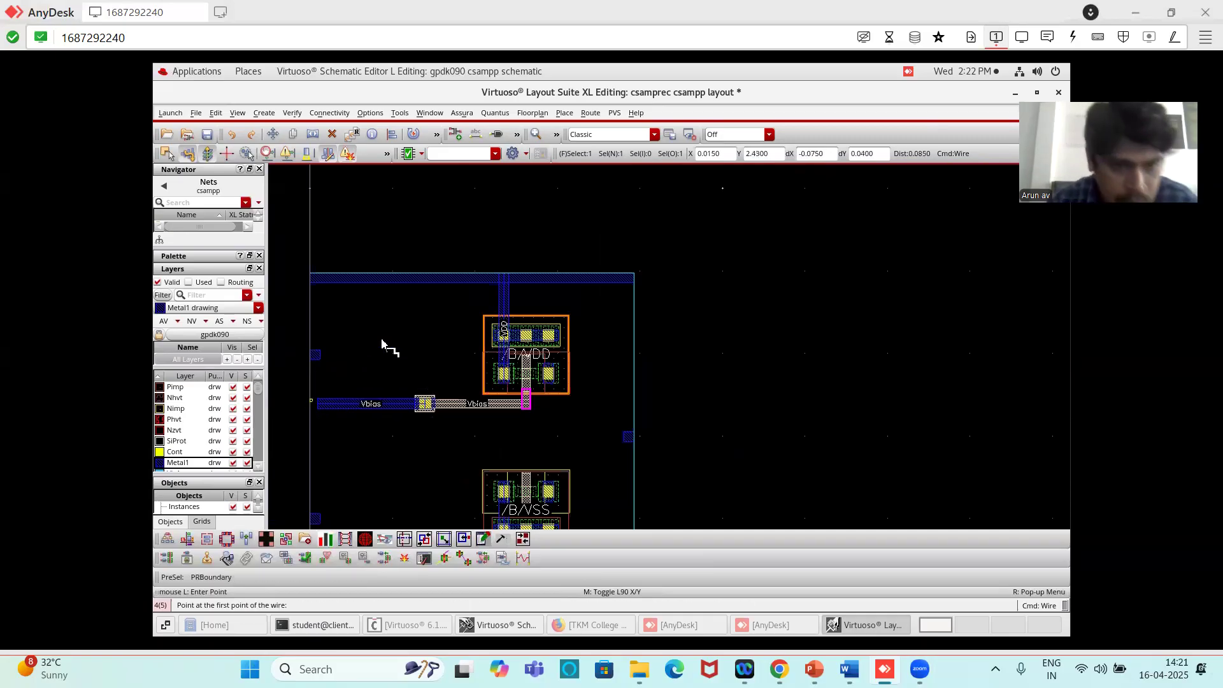
pyautogui.press('Escape')
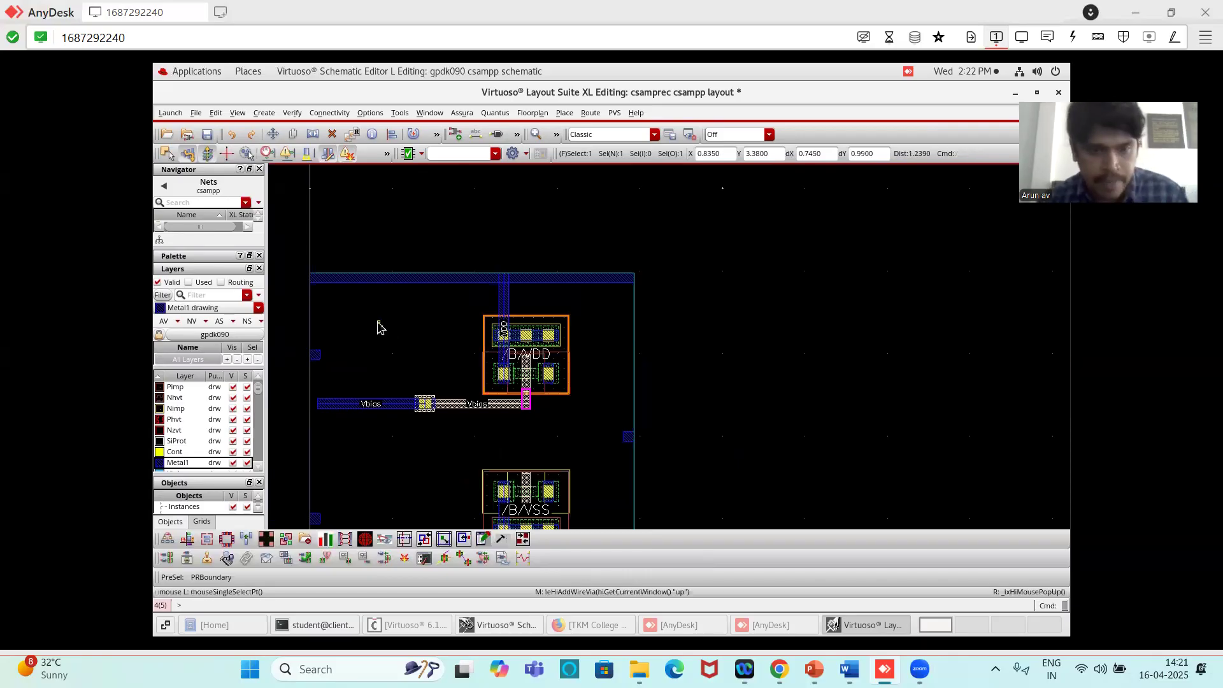
# - Move the Vbias pin straight down 0.595 µm onto the free end of the Metal1 wire, keeping it against the cell boundary
pyautogui.click(323, 368)
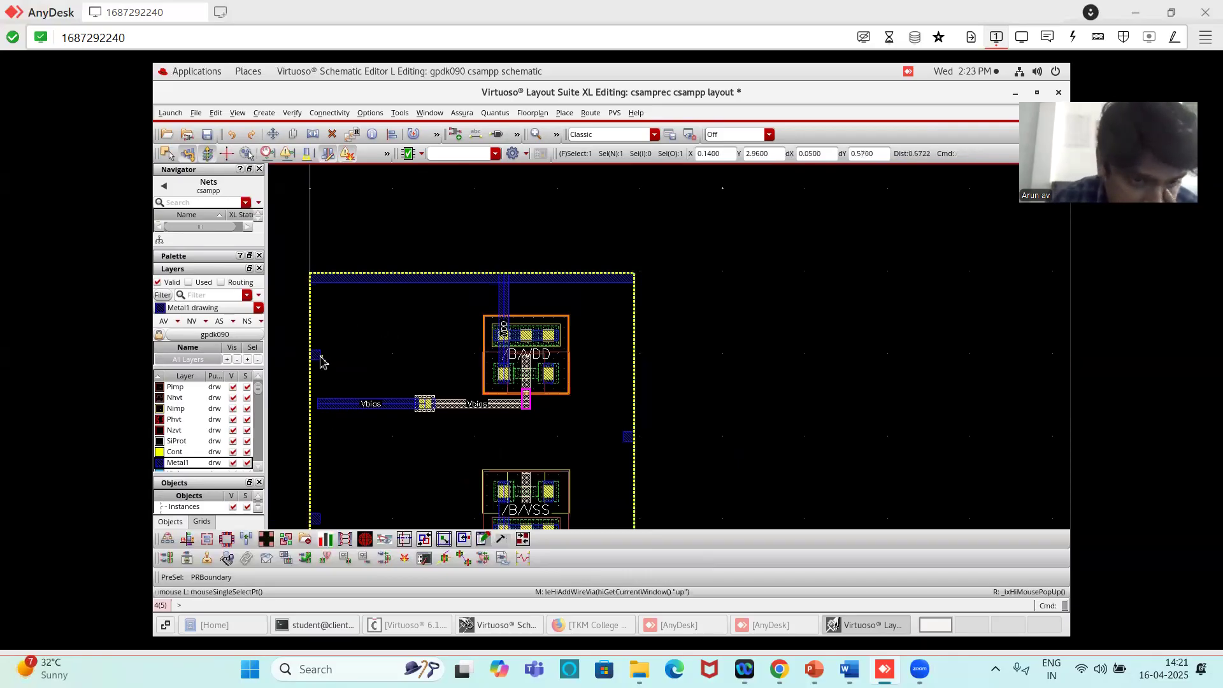
pyautogui.click(280, 401)
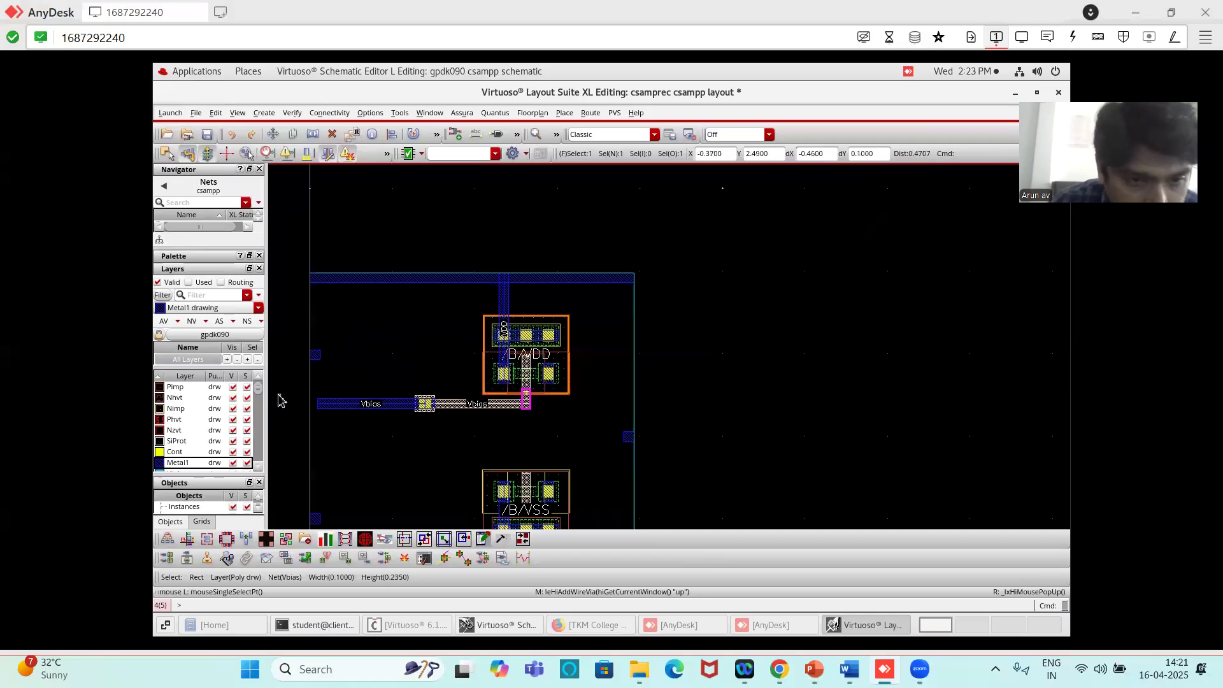
pyautogui.keyDown('ctrl'); pyautogui.scroll(2, 279, 401); pyautogui.keyUp('ctrl')
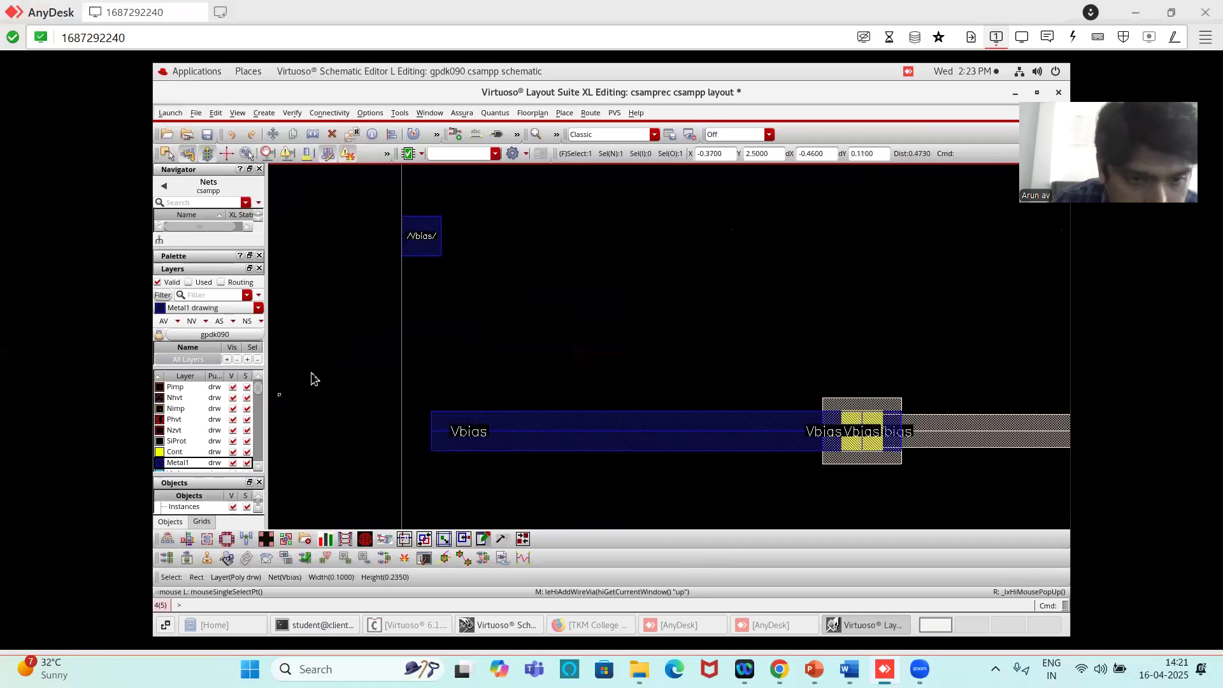
pyautogui.press('m')
pyautogui.click(426, 236)
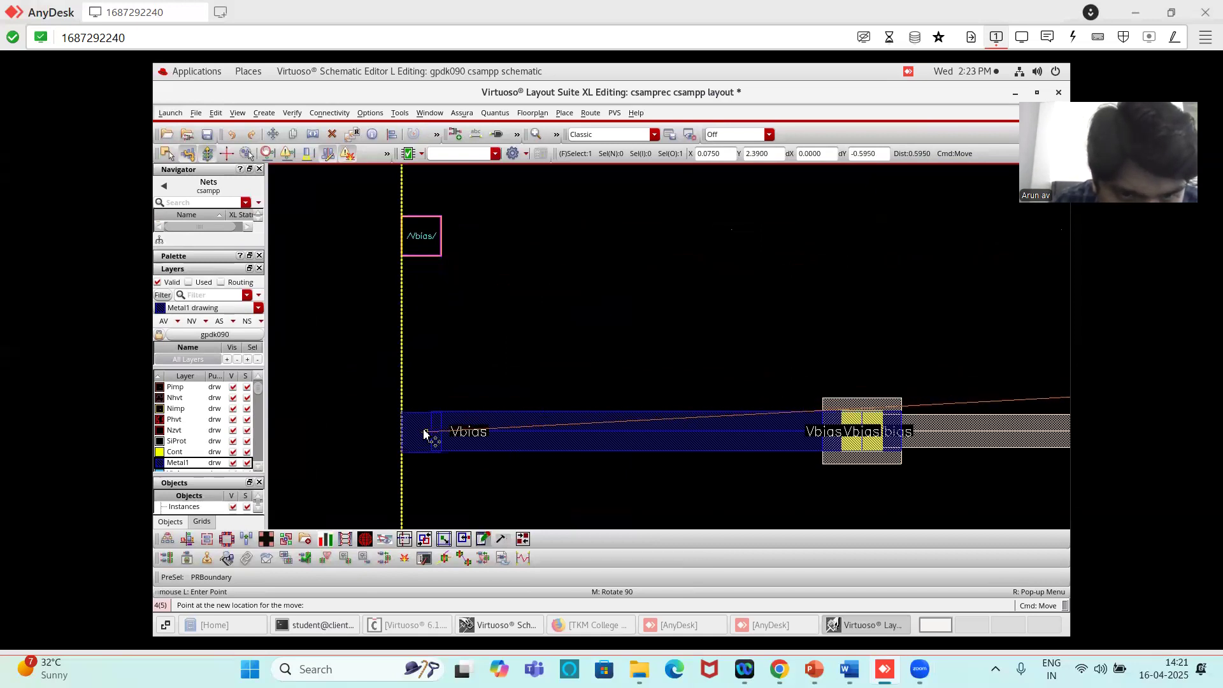
pyautogui.click(424, 433)
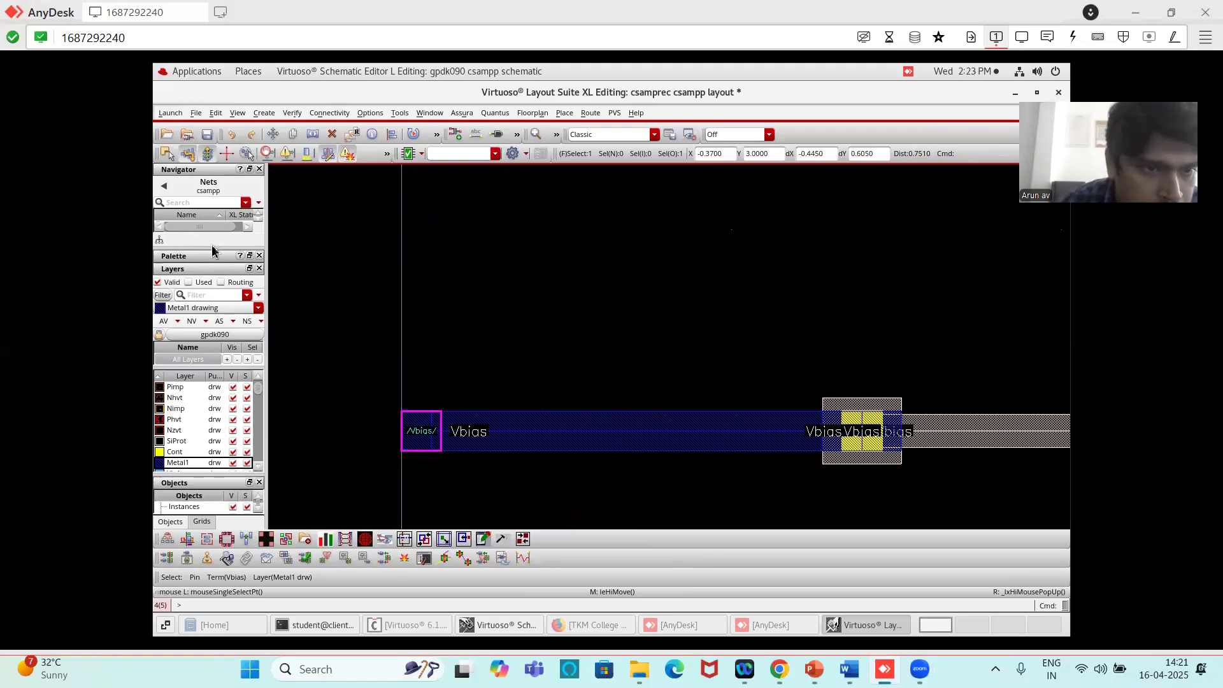
# - Select the Vin net among the layout's nets and locate its unrouted connection at the NMOS gate
pyautogui.moveTo(212, 246); pyautogui.dragTo(216, 344)
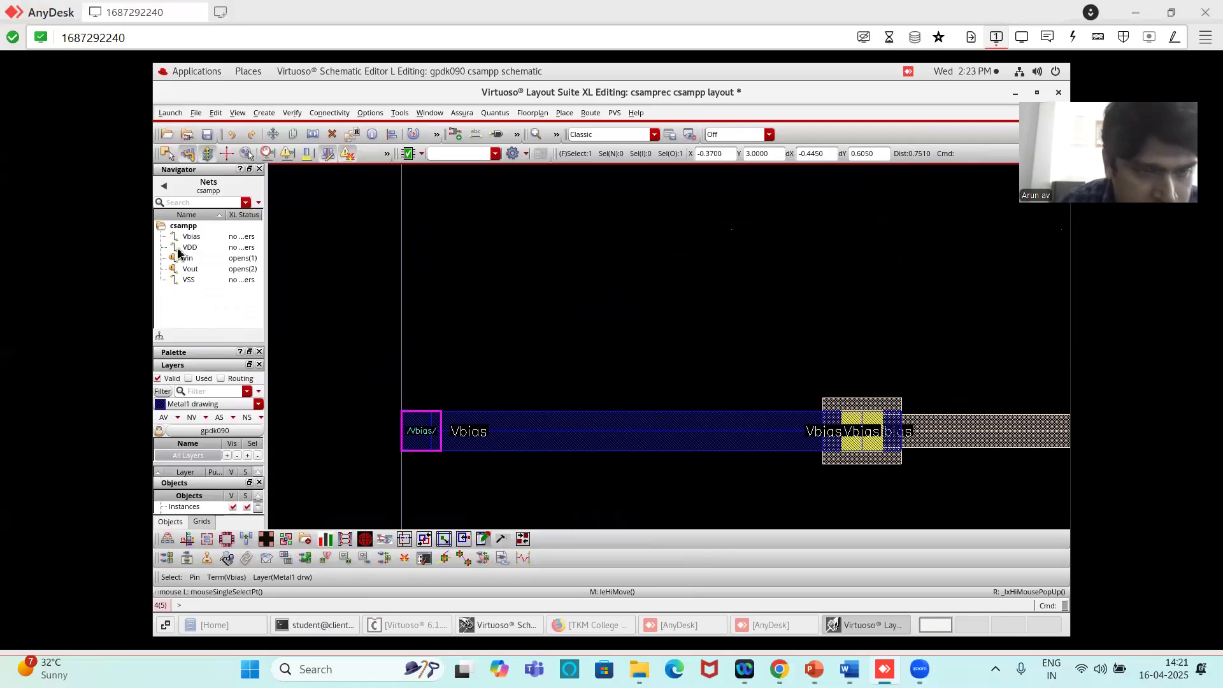
pyautogui.moveTo(178, 253)
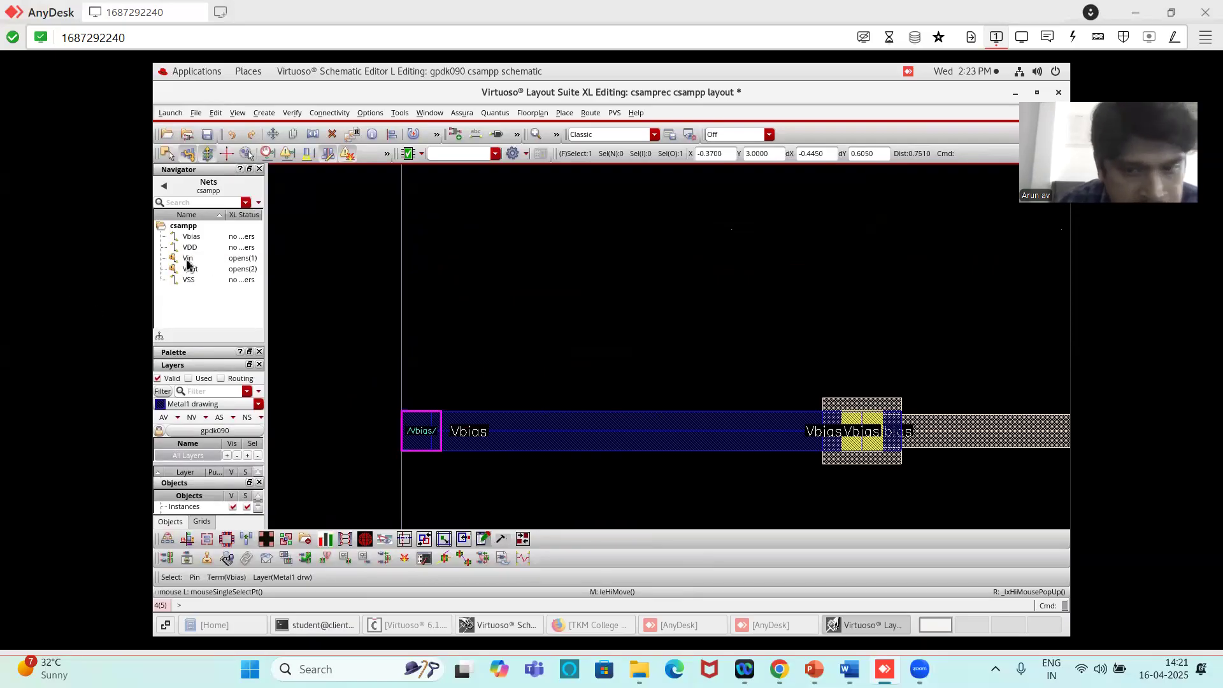
pyautogui.click(187, 261)
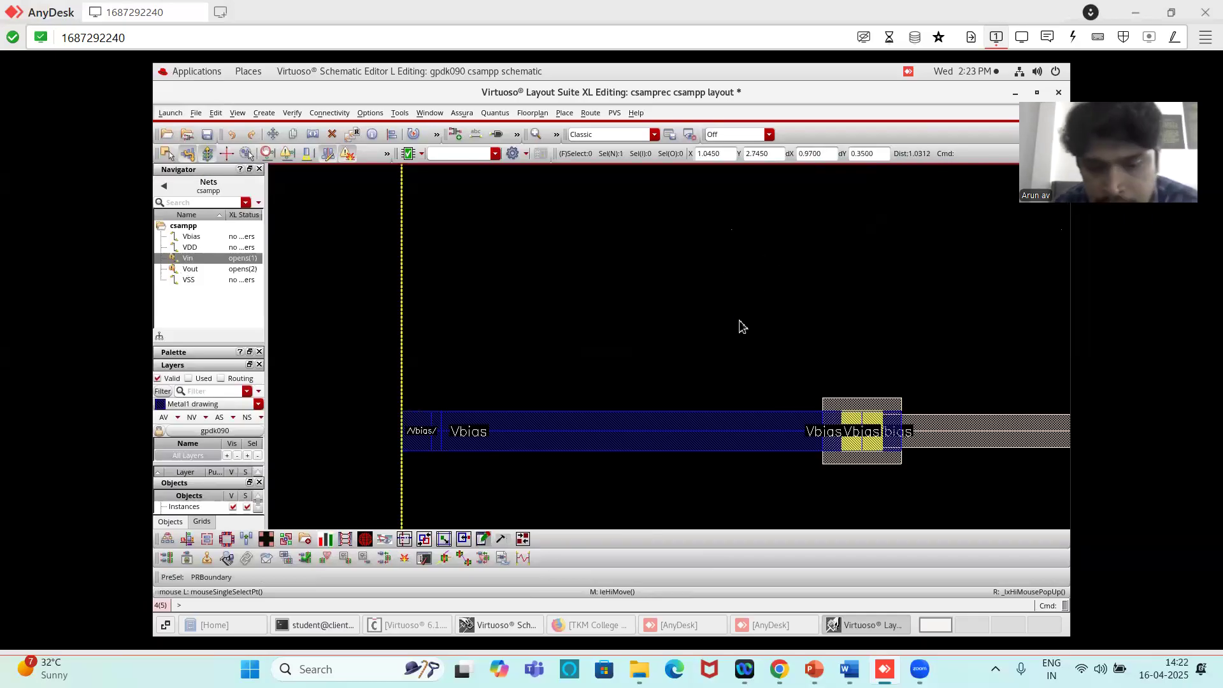
pyautogui.press('f')
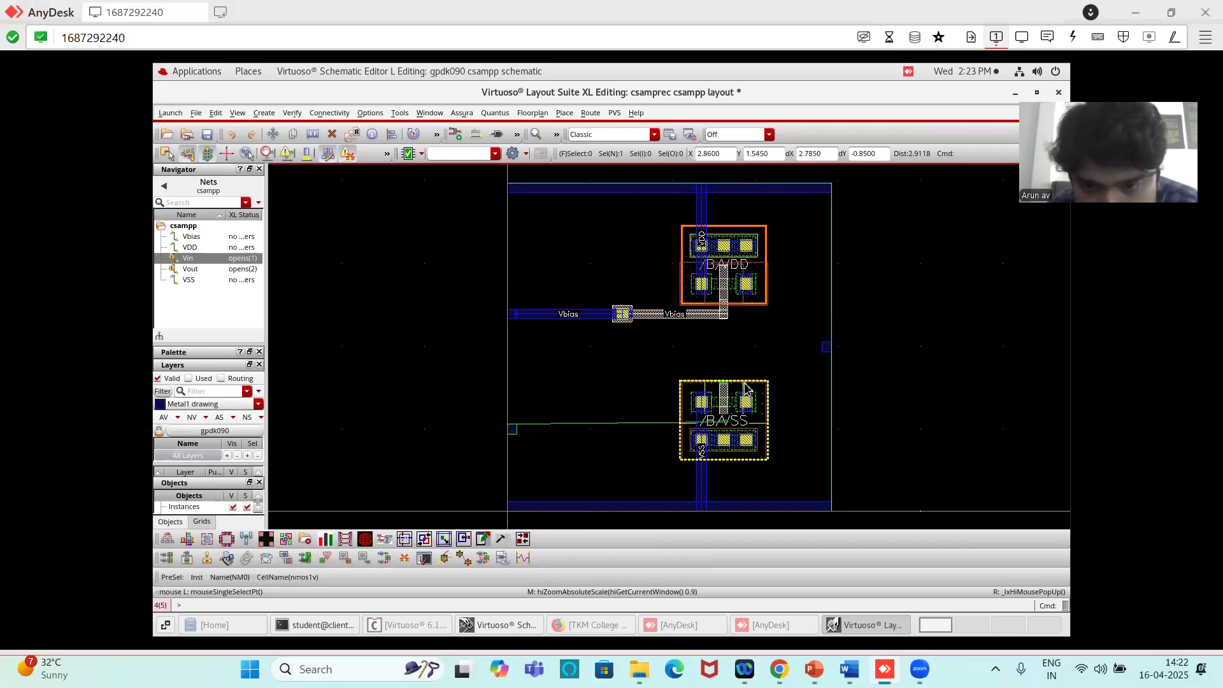
pyautogui.scroll(2, 744, 385)
pyautogui.scroll(-1, 740, 398)
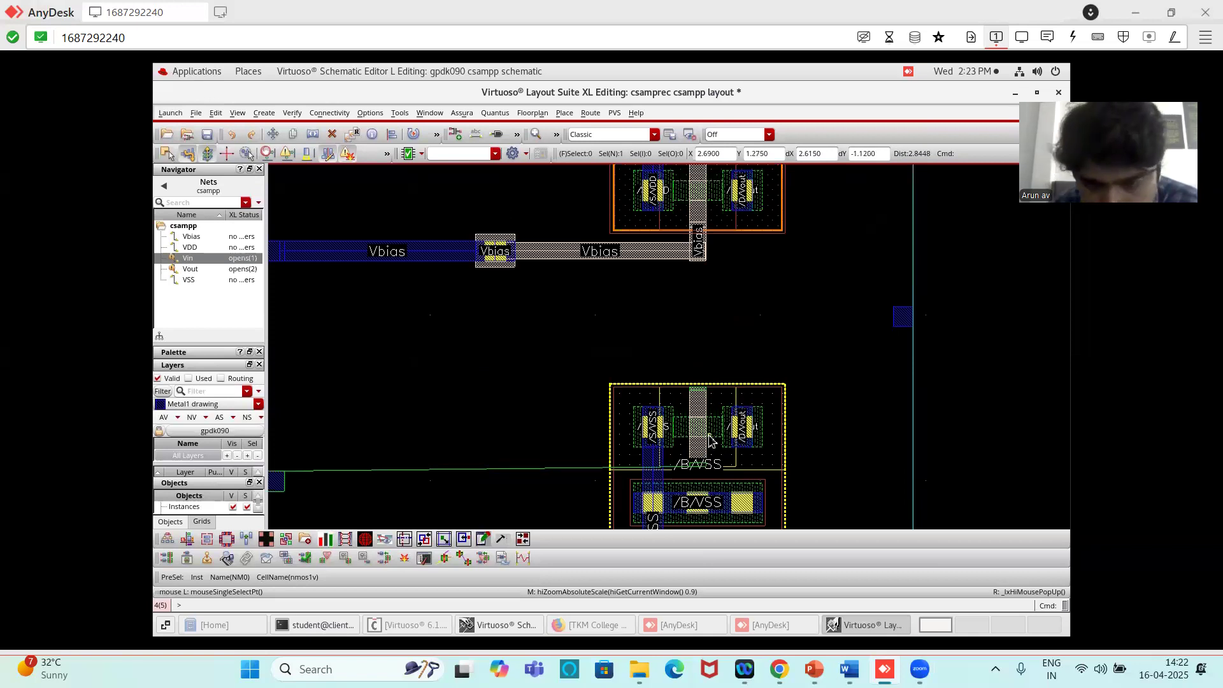
pyautogui.scroll(1, 710, 439)
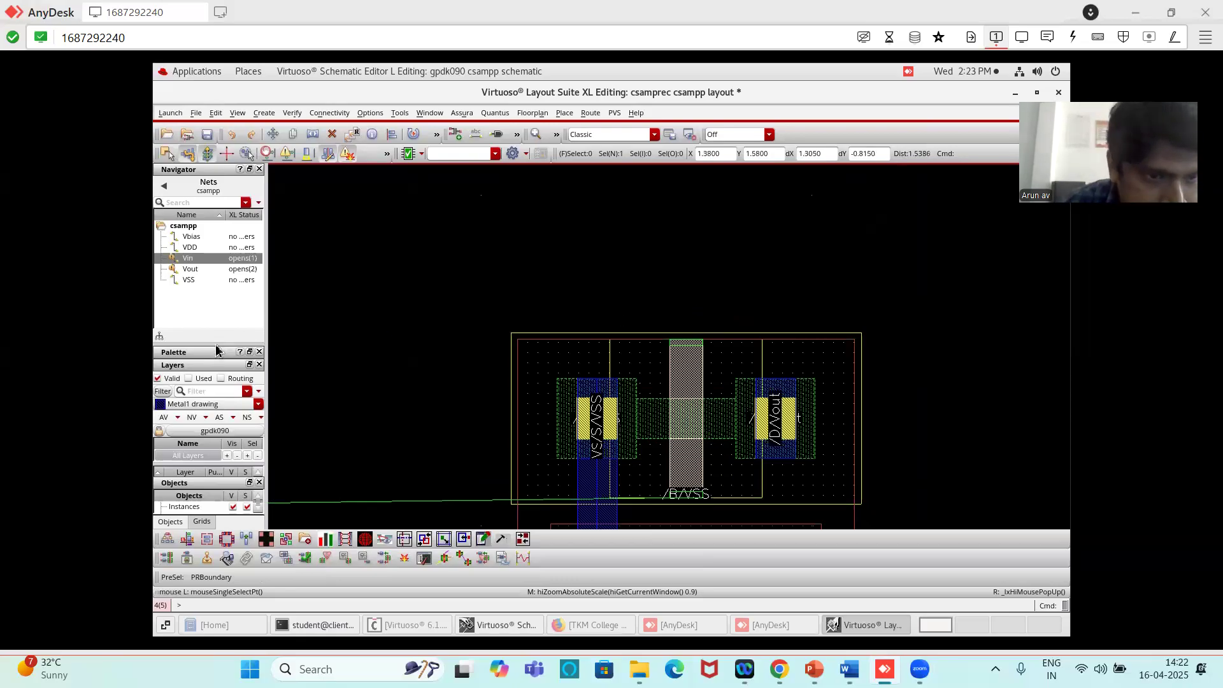
# - Draw a Poly rectangle about 0.095 µm wide and 0.36 µm high that extends the NMOS gate upward past the transistor outline
pyautogui.moveTo(215, 343); pyautogui.dragTo(230, 266)
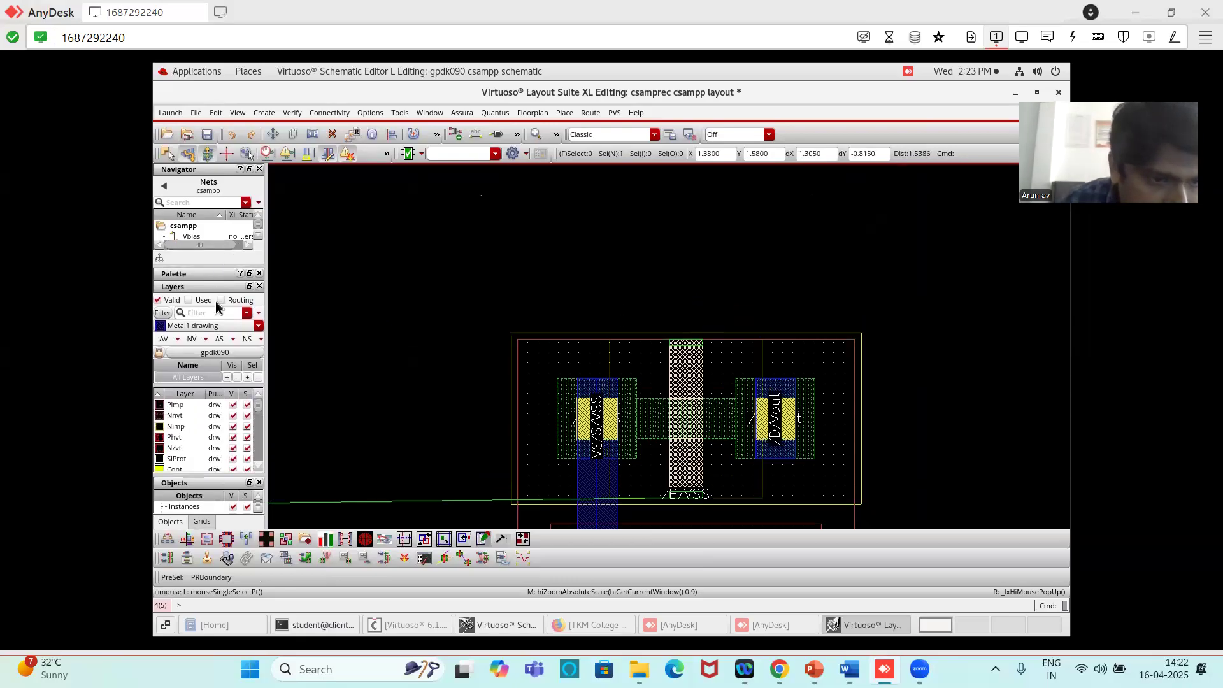
pyautogui.scroll(4, 200, 417)
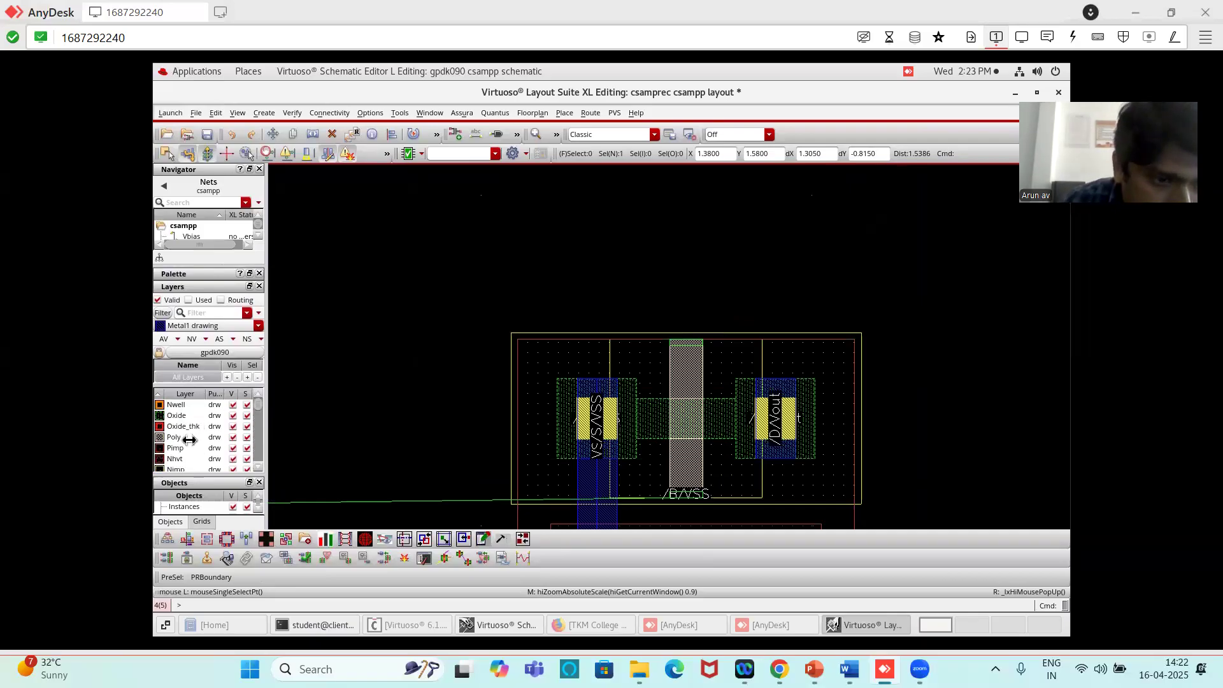
pyautogui.click(178, 437)
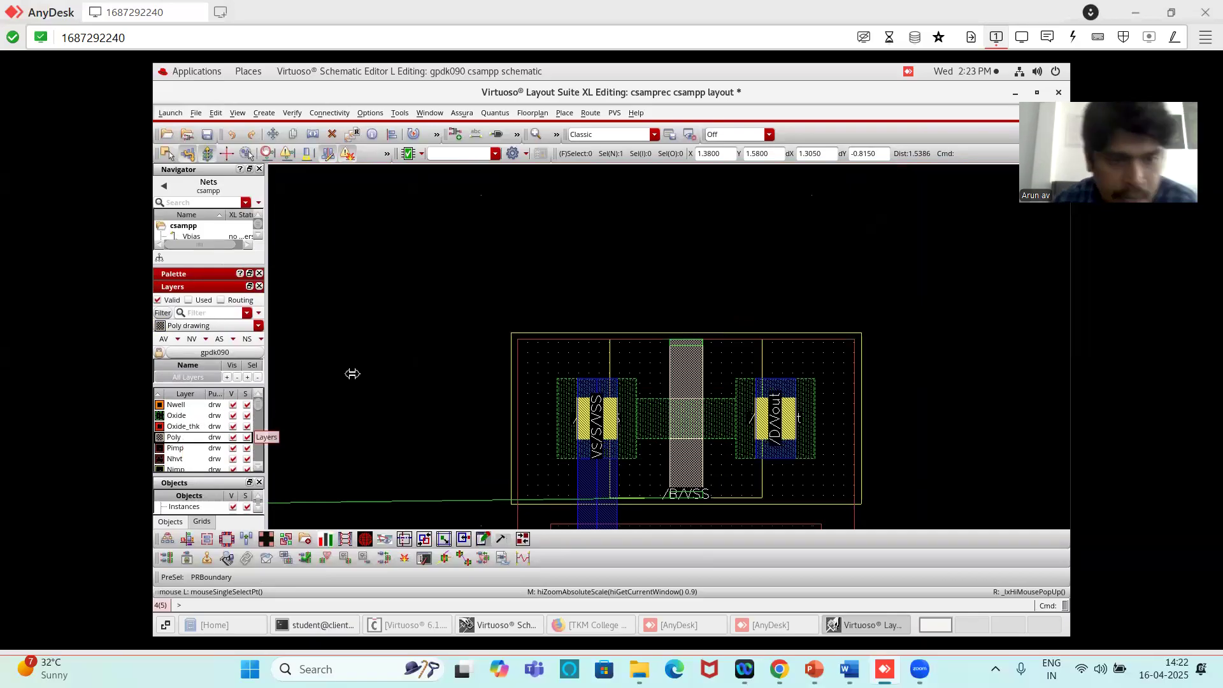
pyautogui.press('r')
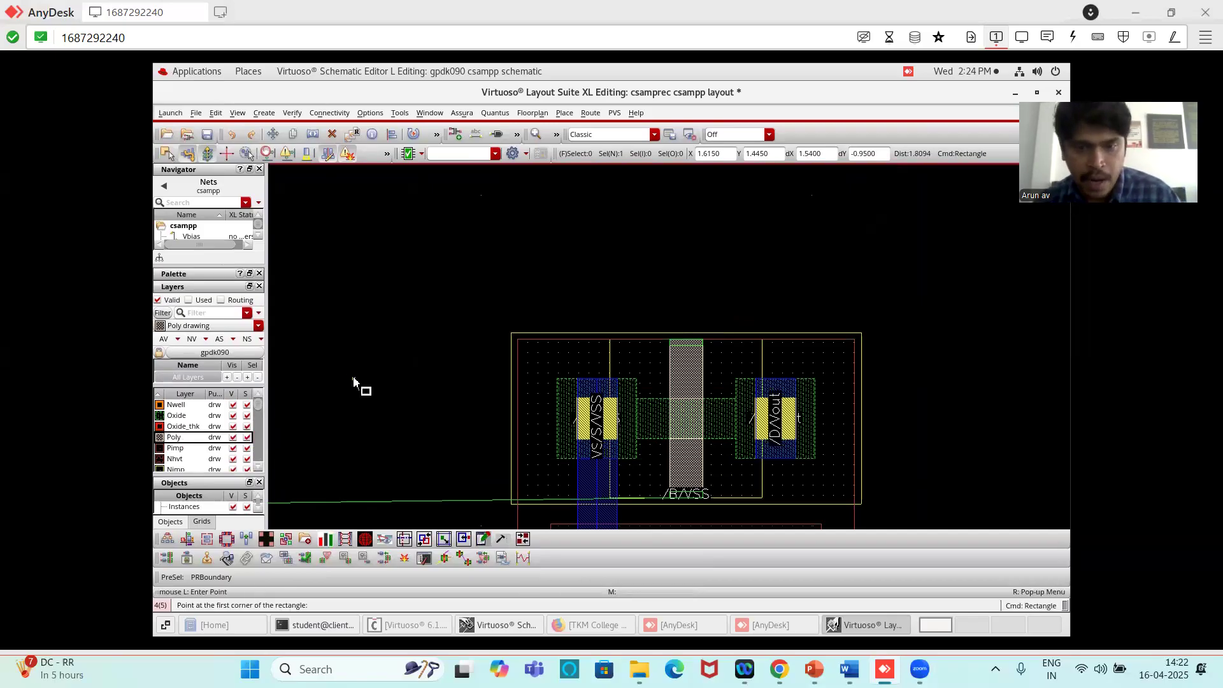
pyautogui.click(669, 363)
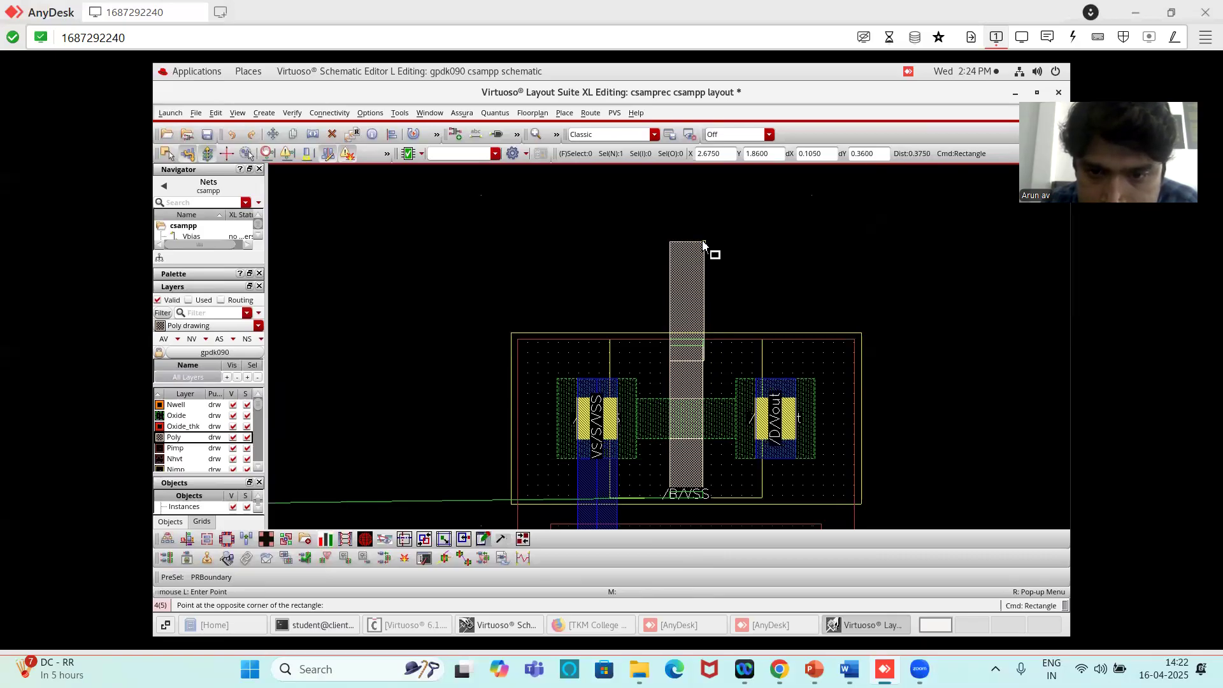
pyautogui.click(702, 243)
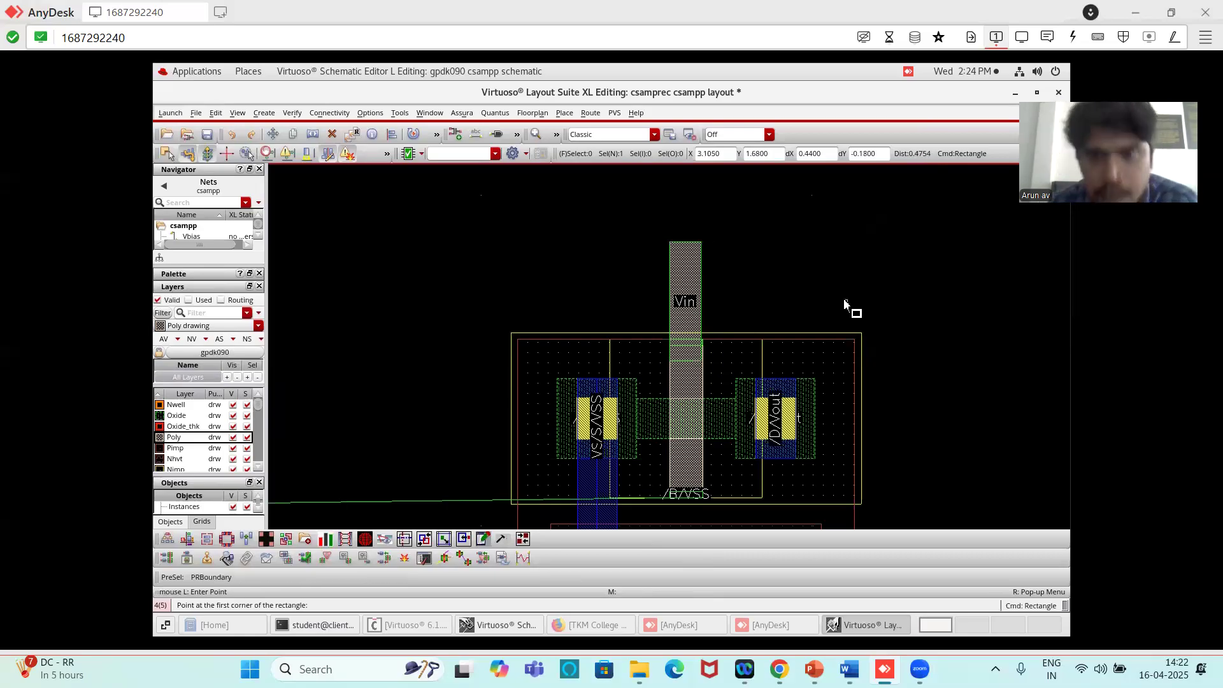
# - Route Vin leftward from the gate extension: about 1.27 µm of Poly, a via to Metal1, and about 1.3 µm of Metal1 to near the cell boundary
pyautogui.scroll(-2, 844, 301)
pyautogui.scroll(2, 826, 257)
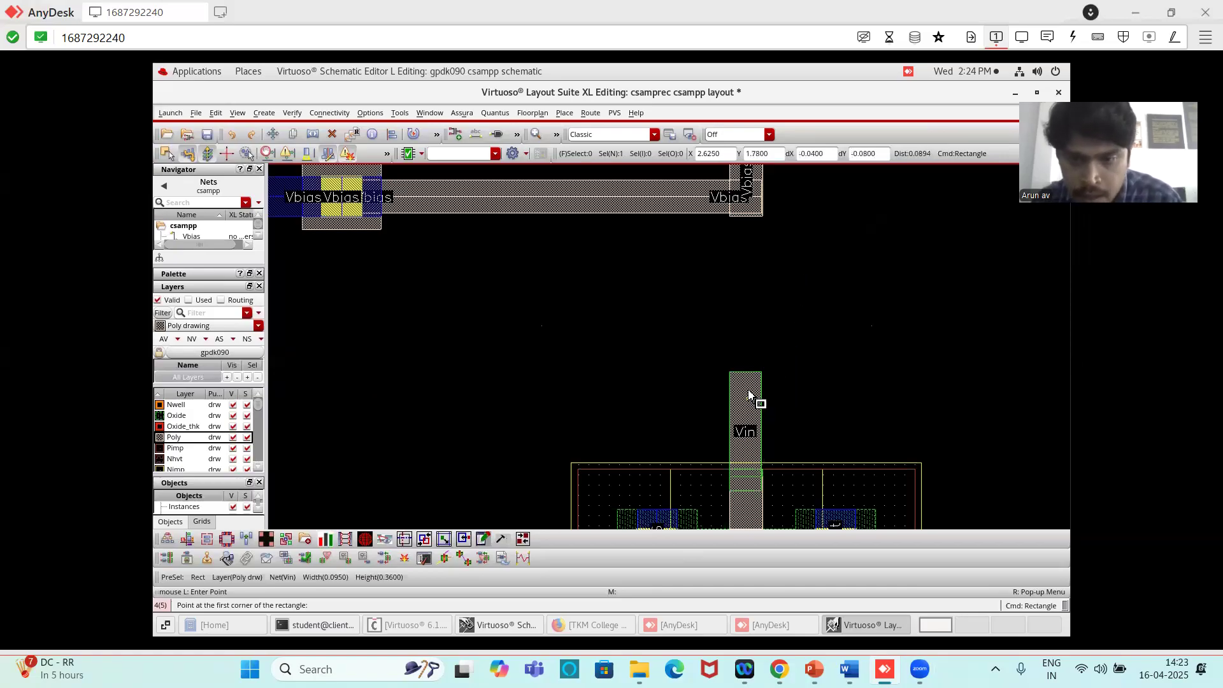
pyautogui.press('p')
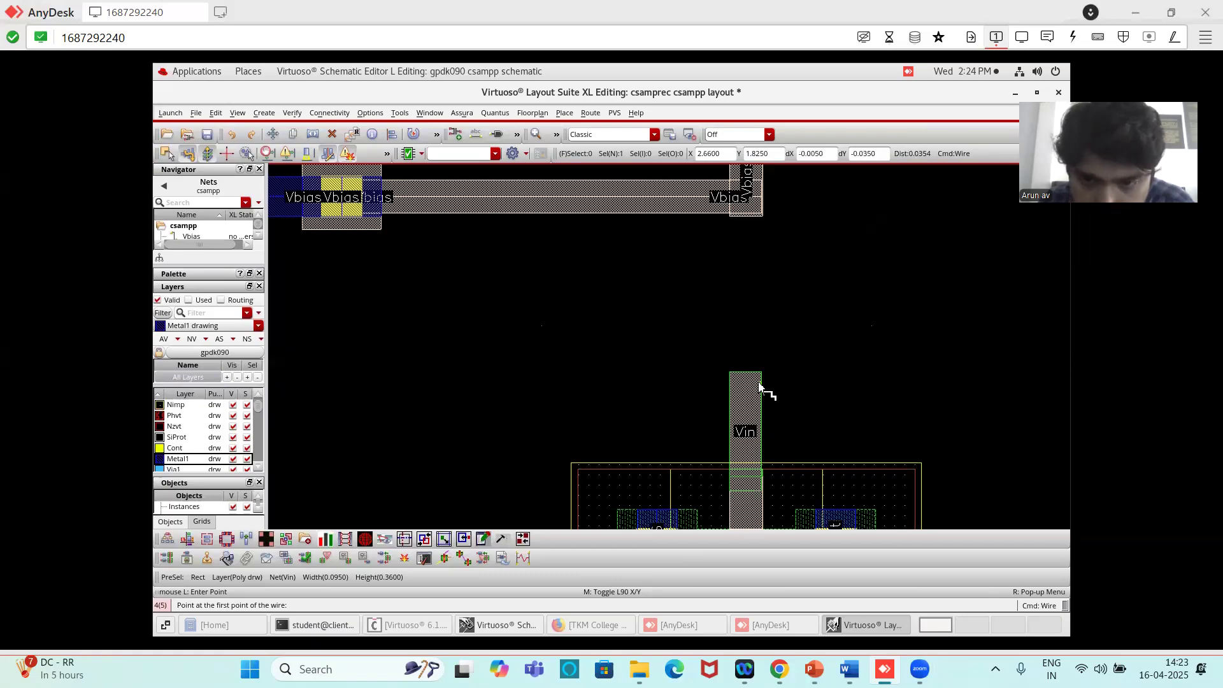
pyautogui.click(744, 385)
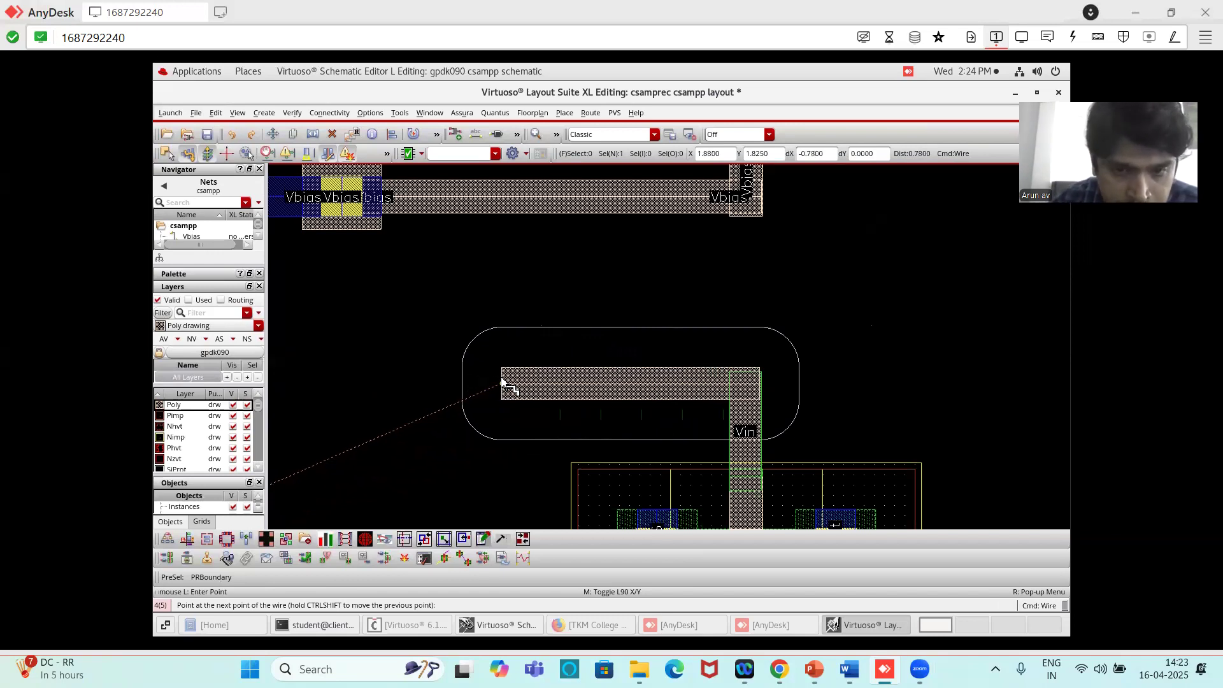
pyautogui.rightClick(503, 382)
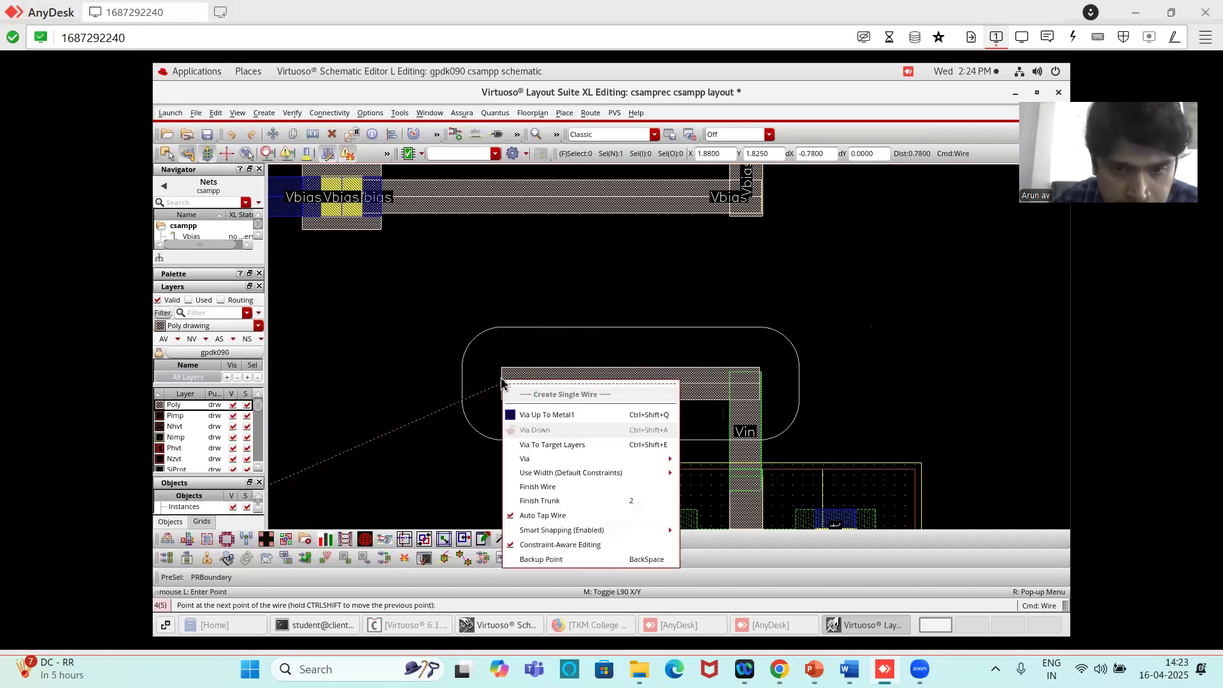
pyautogui.click(537, 417)
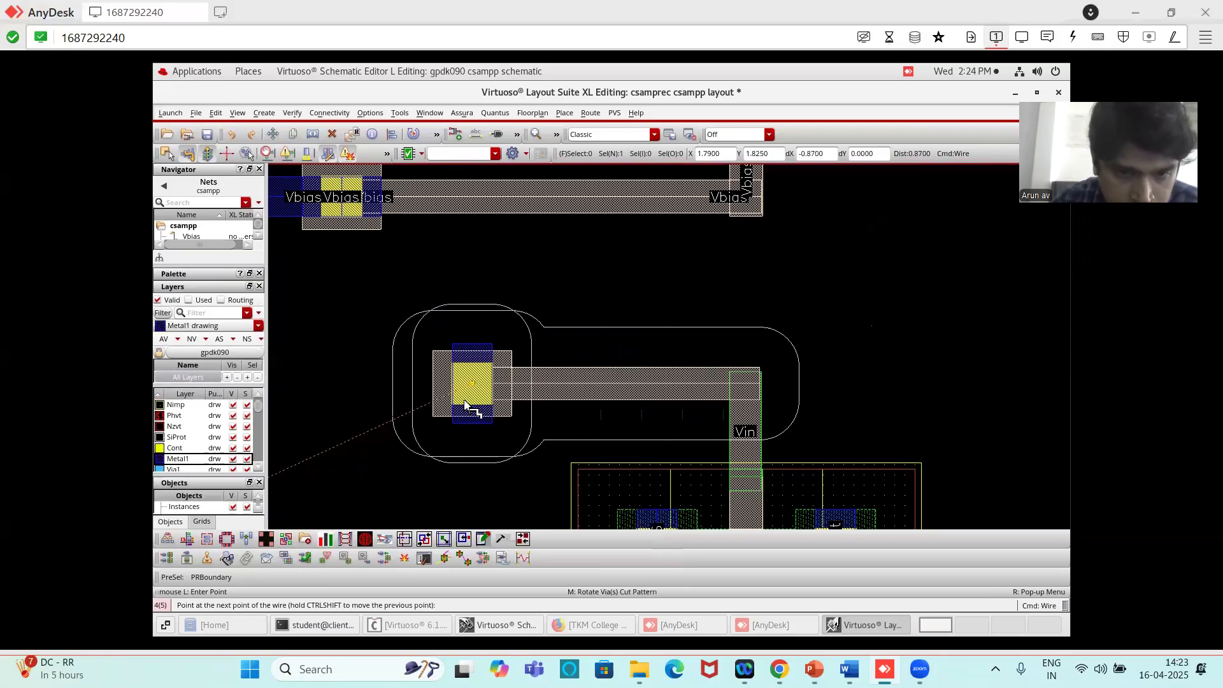
pyautogui.scroll(-4, 464, 404)
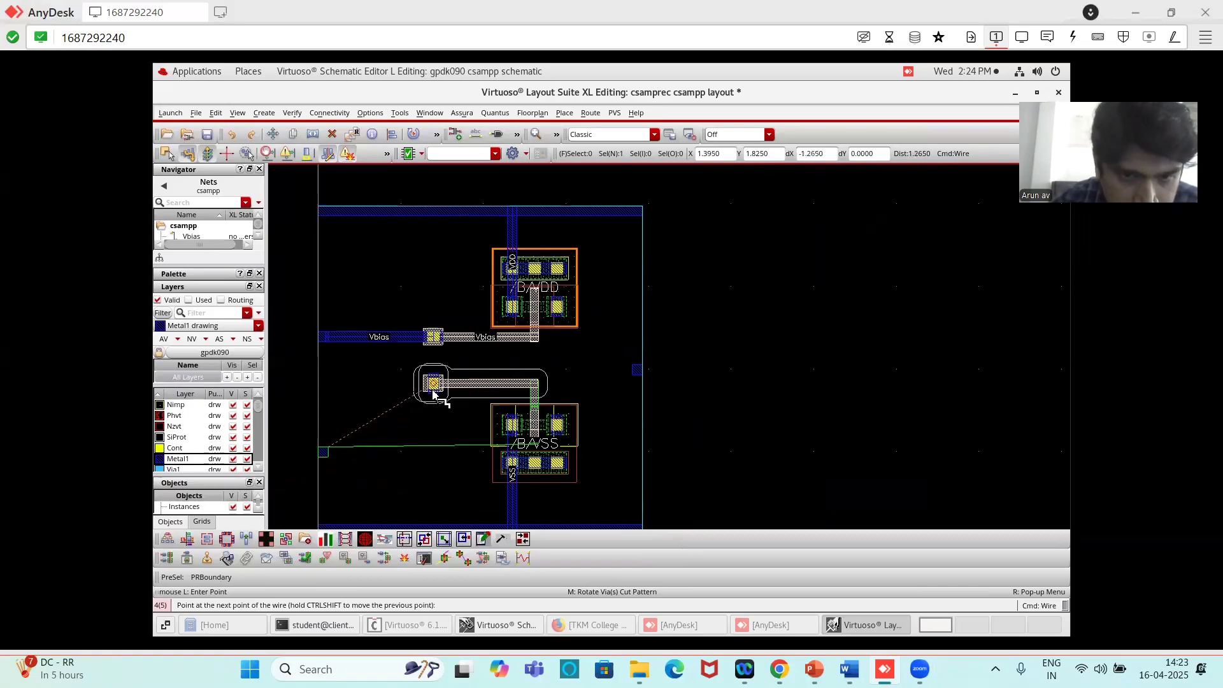
pyautogui.click(433, 390)
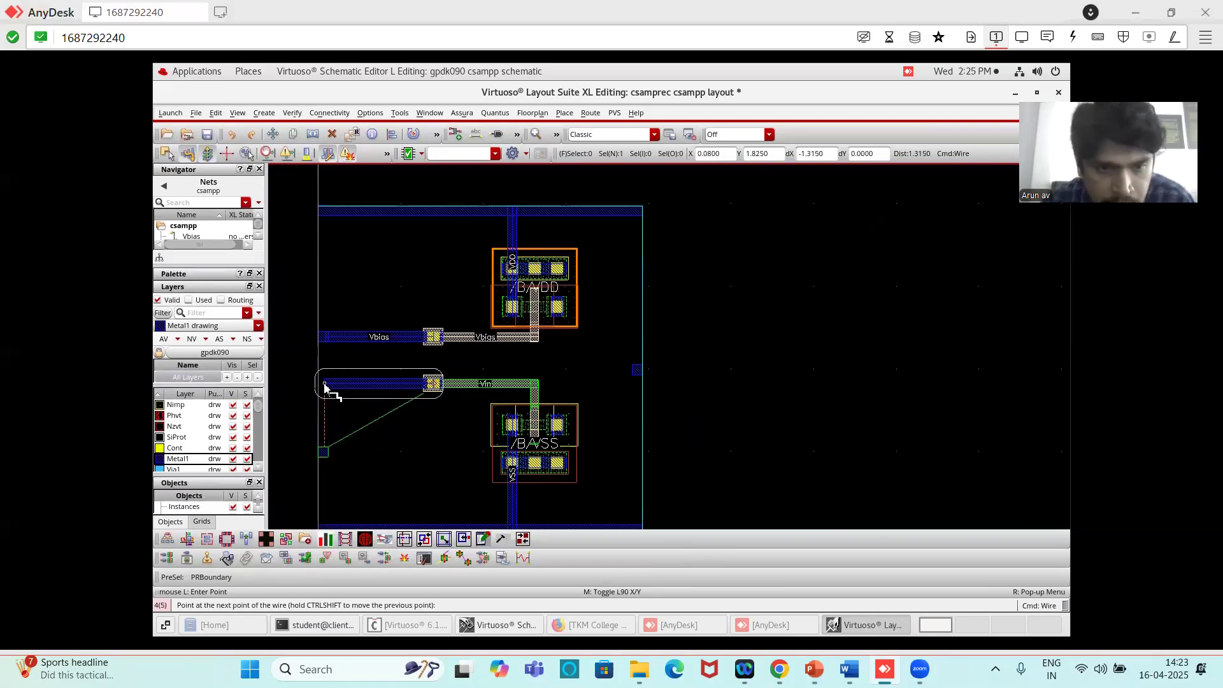
pyautogui.doubleClick(325, 387)
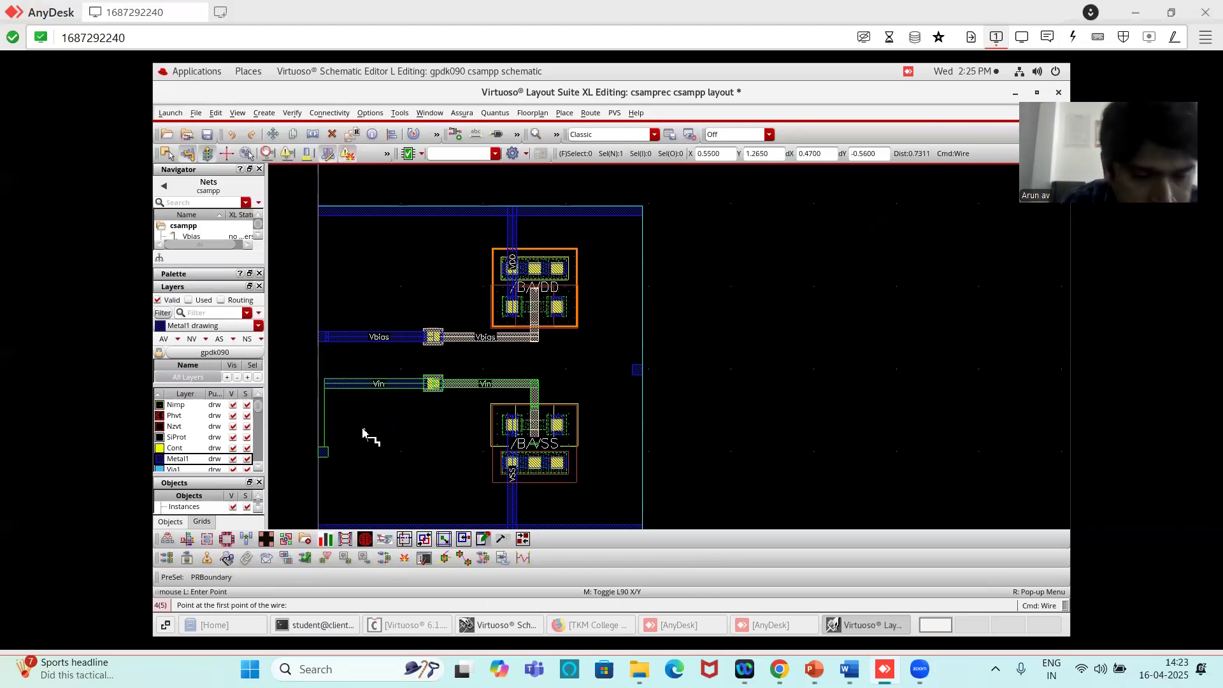
pyautogui.press('Escape')
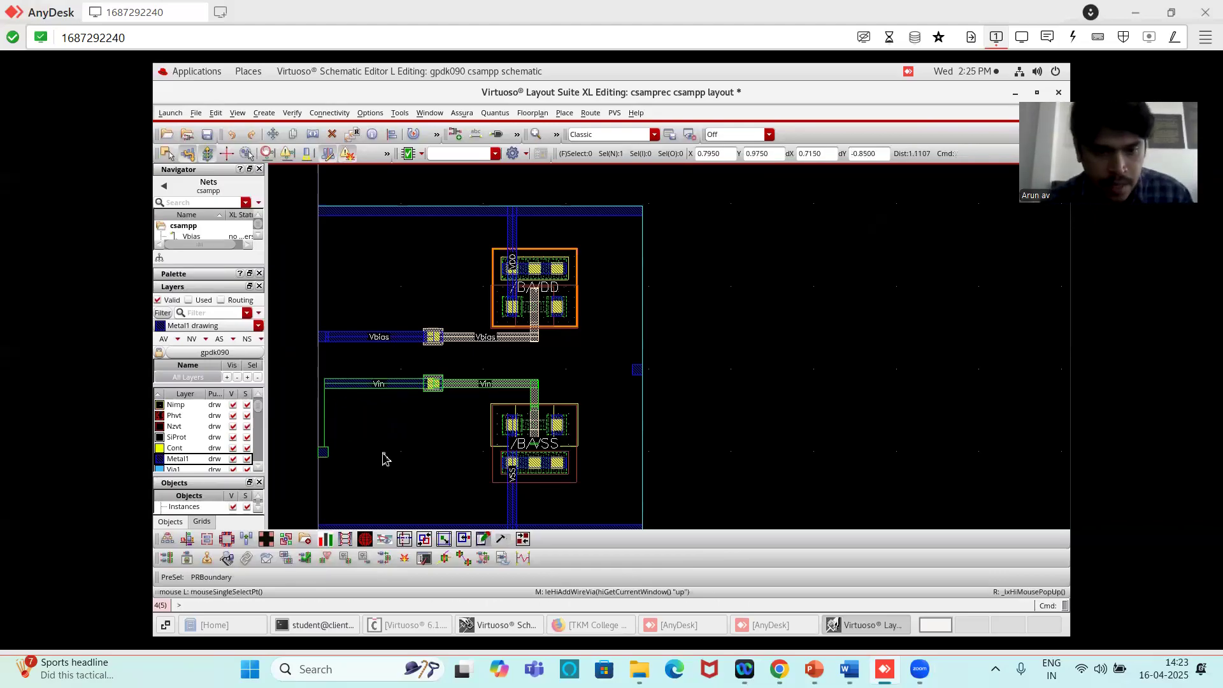
# - Move the Vin pin straight up 0.835 µm onto the free end of the Vin Metal1 wire, keeping it against the cell boundary
pyautogui.keyDown('ctrl'); pyautogui.scroll(2, 377, 444); pyautogui.keyUp('ctrl')
pyautogui.keyDown('ctrl'); pyautogui.scroll(-2, 287, 470); pyautogui.keyUp('ctrl')
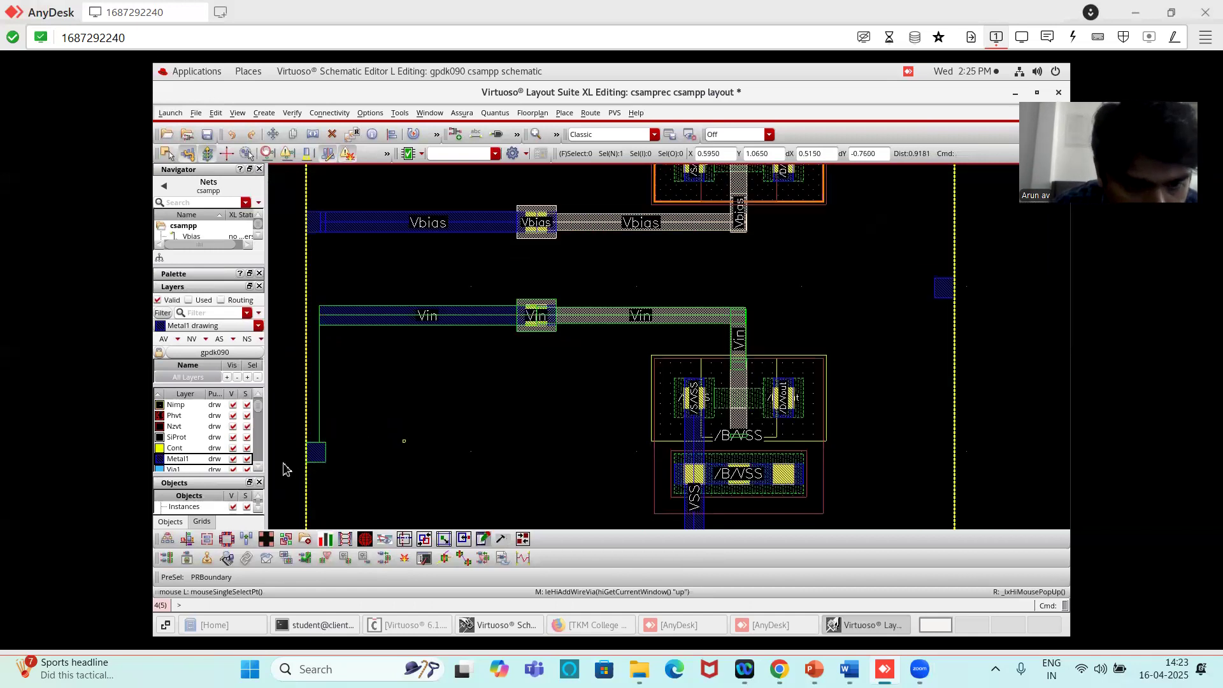
pyautogui.keyDown('ctrl'); pyautogui.scroll(2, 322, 456); pyautogui.keyUp('ctrl')
pyautogui.keyDown('ctrl'); pyautogui.scroll(-1, 368, 427); pyautogui.keyUp('ctrl')
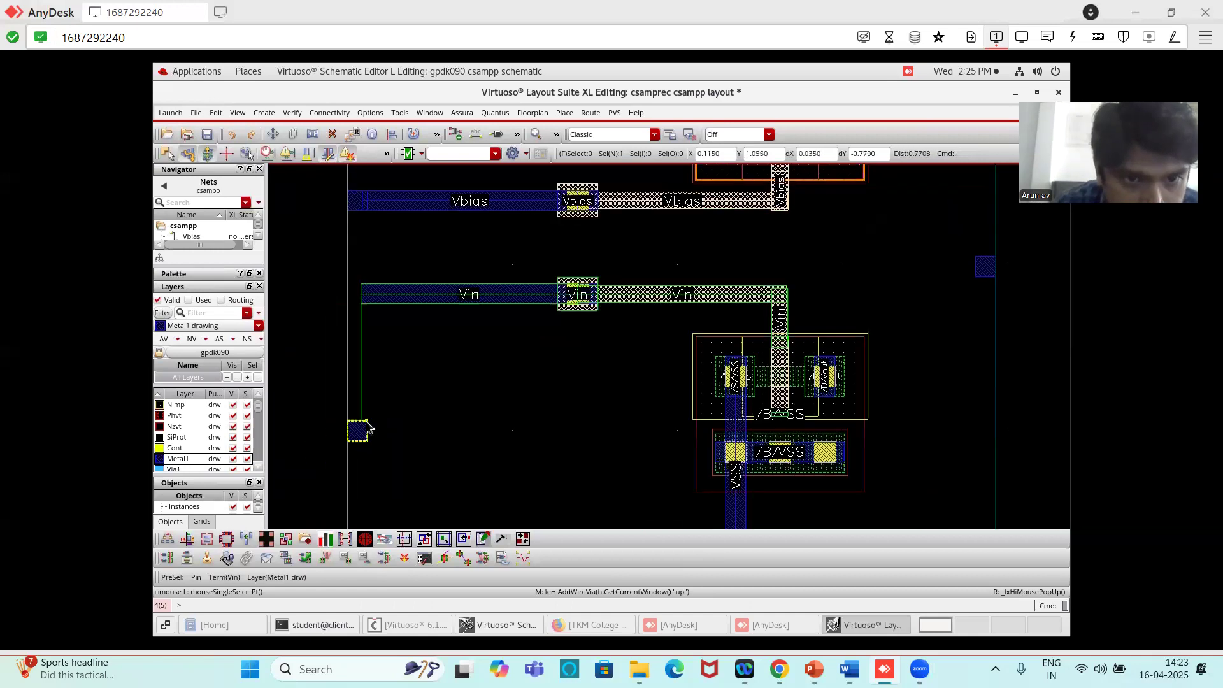
pyautogui.click(358, 434)
pyautogui.press('m')
pyautogui.click(358, 435)
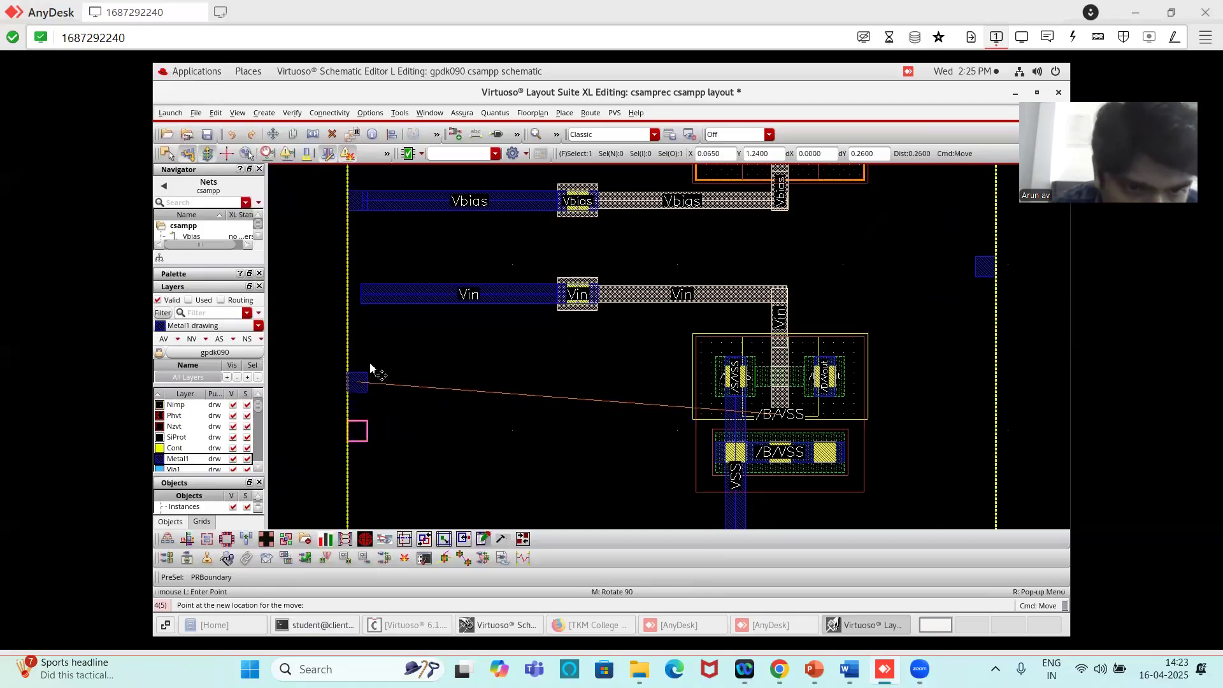
pyautogui.click(370, 298)
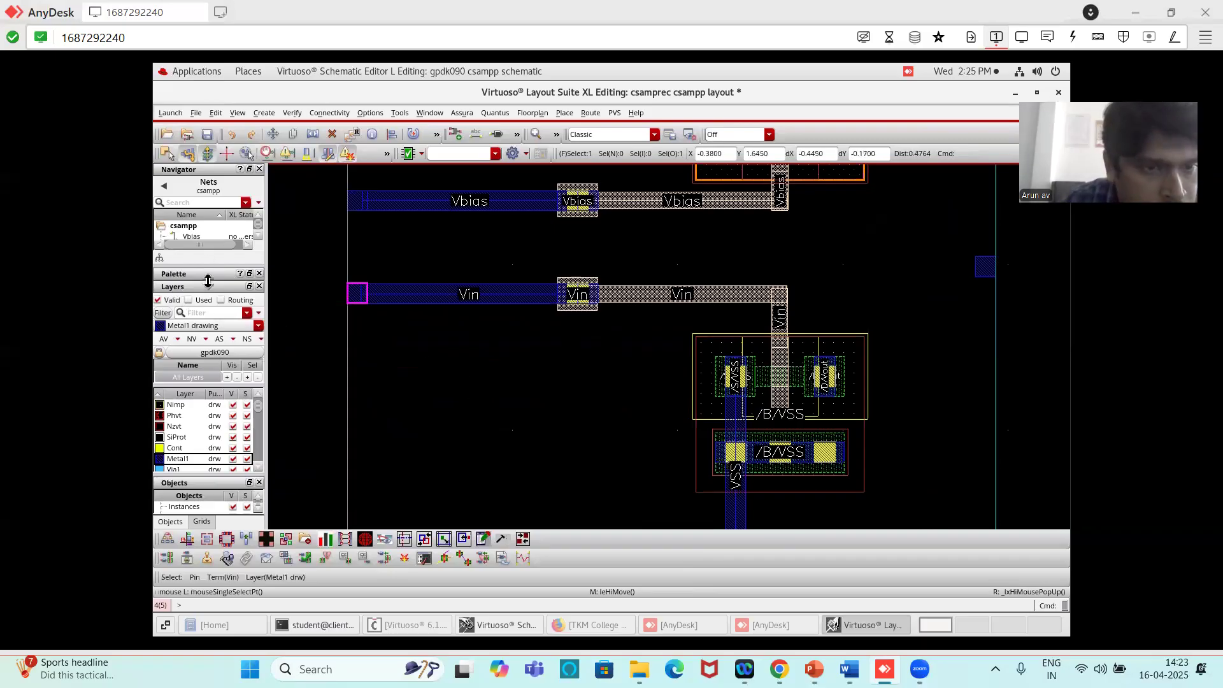
# - Highlight the Vout net and route a Metal1 wire from the PMOS drain straight down 0.885 µm, level with the Vout pin
pyautogui.moveTo(210, 269); pyautogui.dragTo(212, 330)
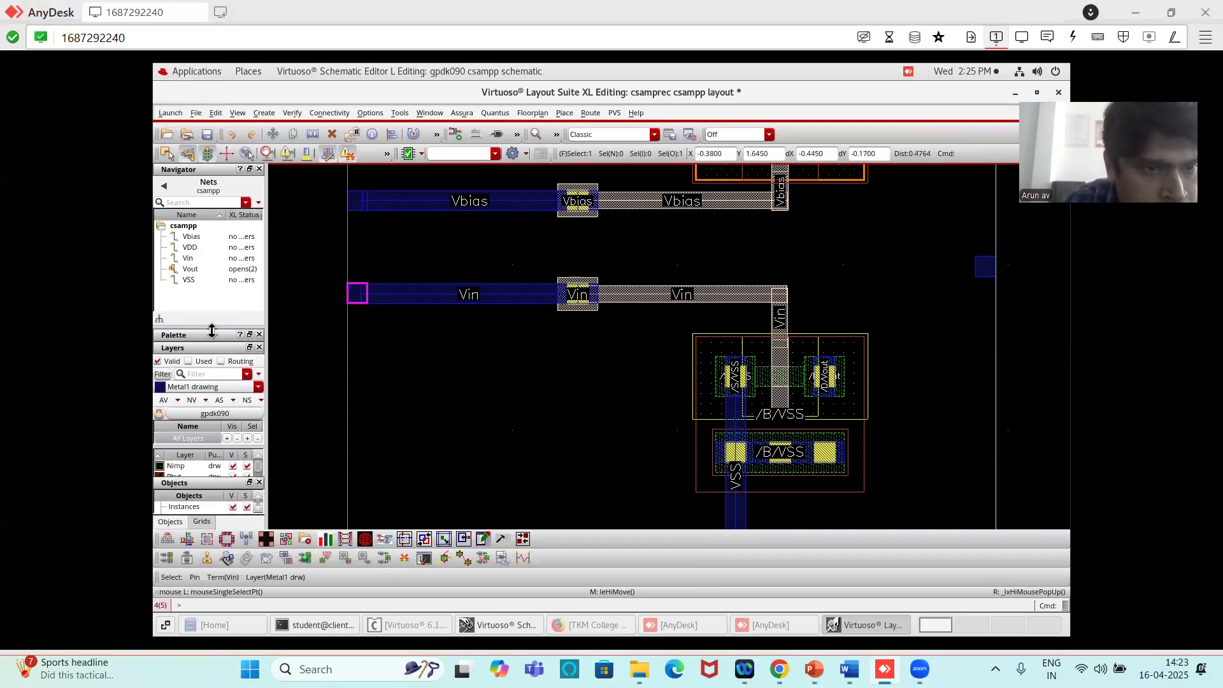
pyautogui.click(191, 269)
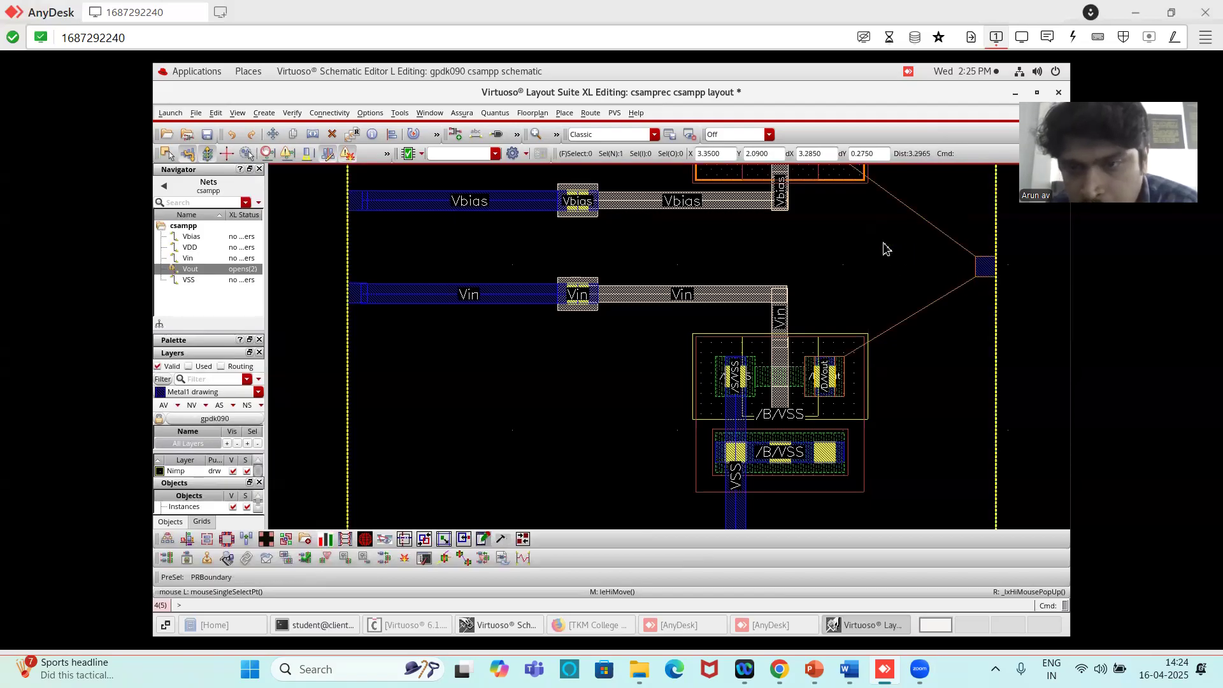
pyautogui.keyDown('ctrl'); pyautogui.scroll(-7, 883, 248); pyautogui.keyUp('ctrl')
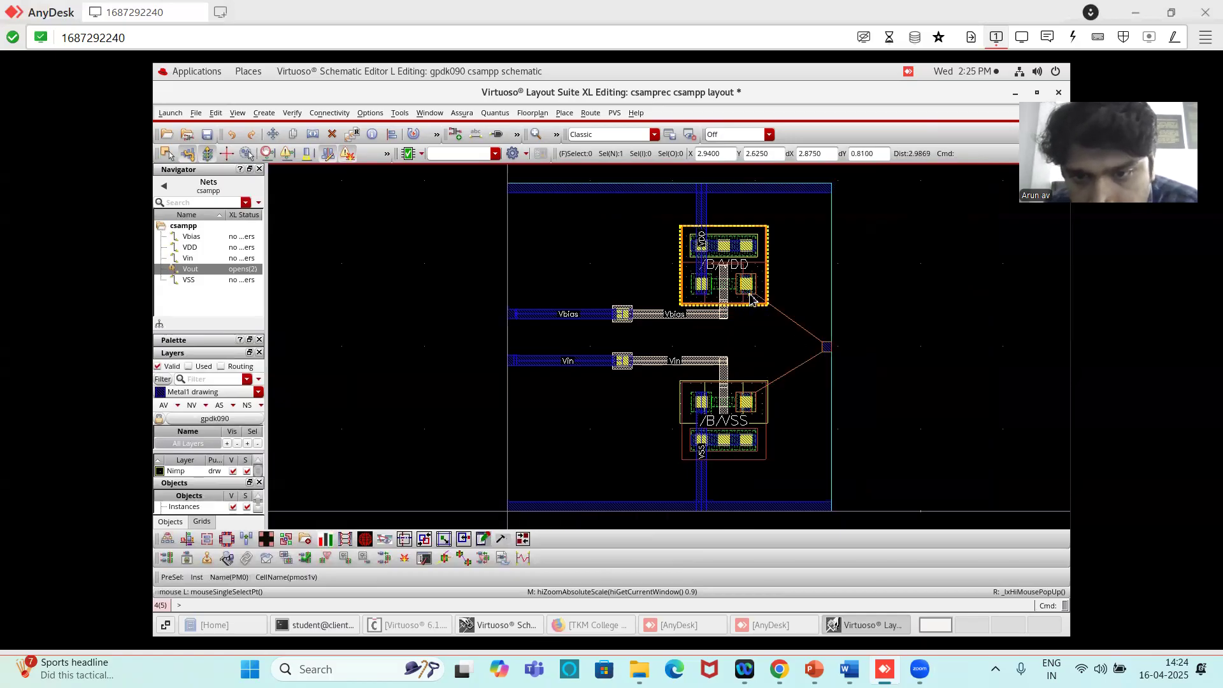
pyautogui.keyDown('ctrl'); pyautogui.scroll(2, 752, 311); pyautogui.keyUp('ctrl')
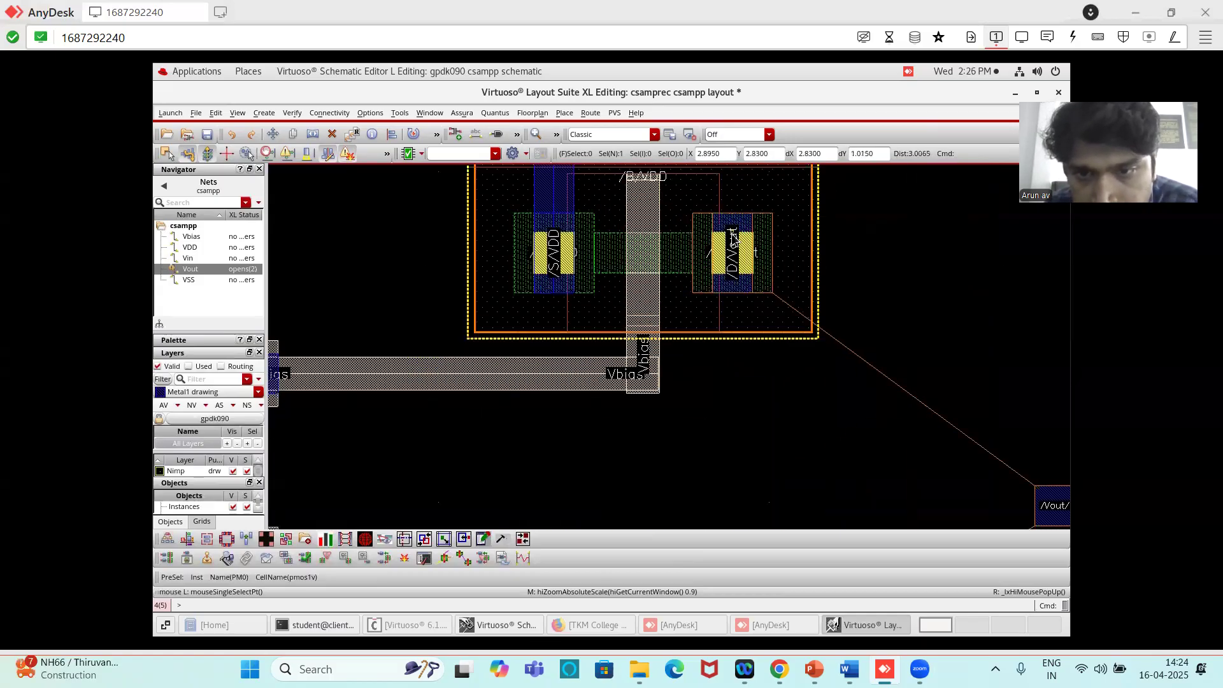
pyautogui.press('p')
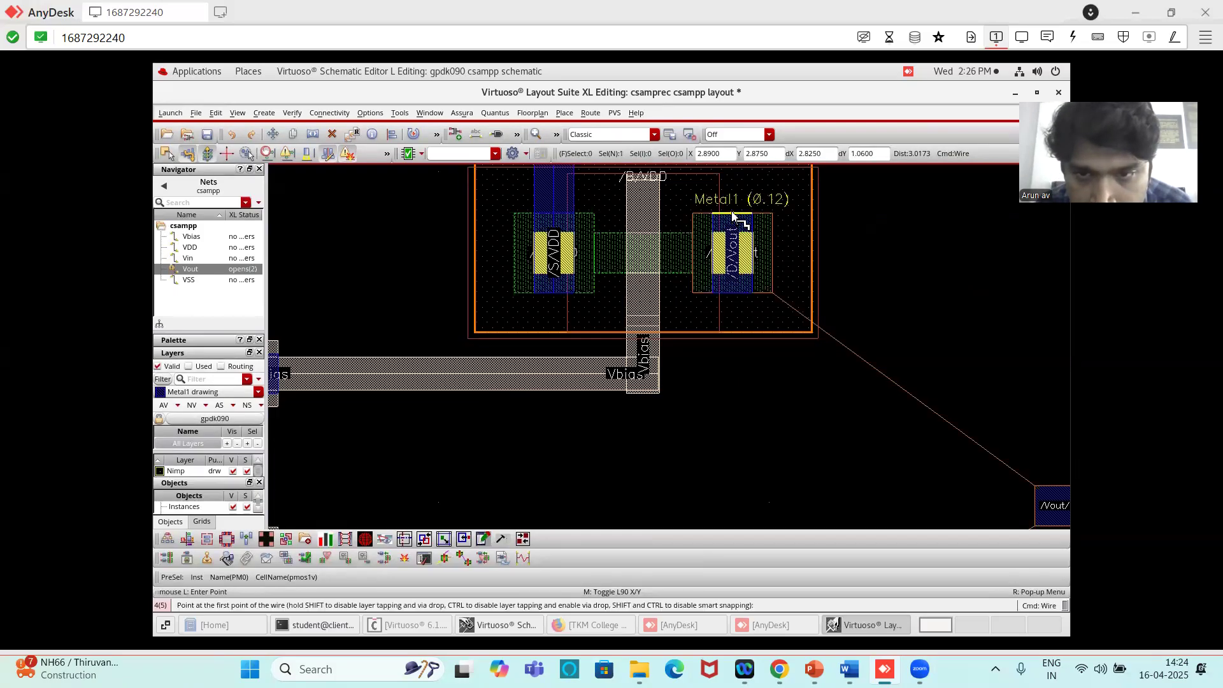
pyautogui.click(732, 215)
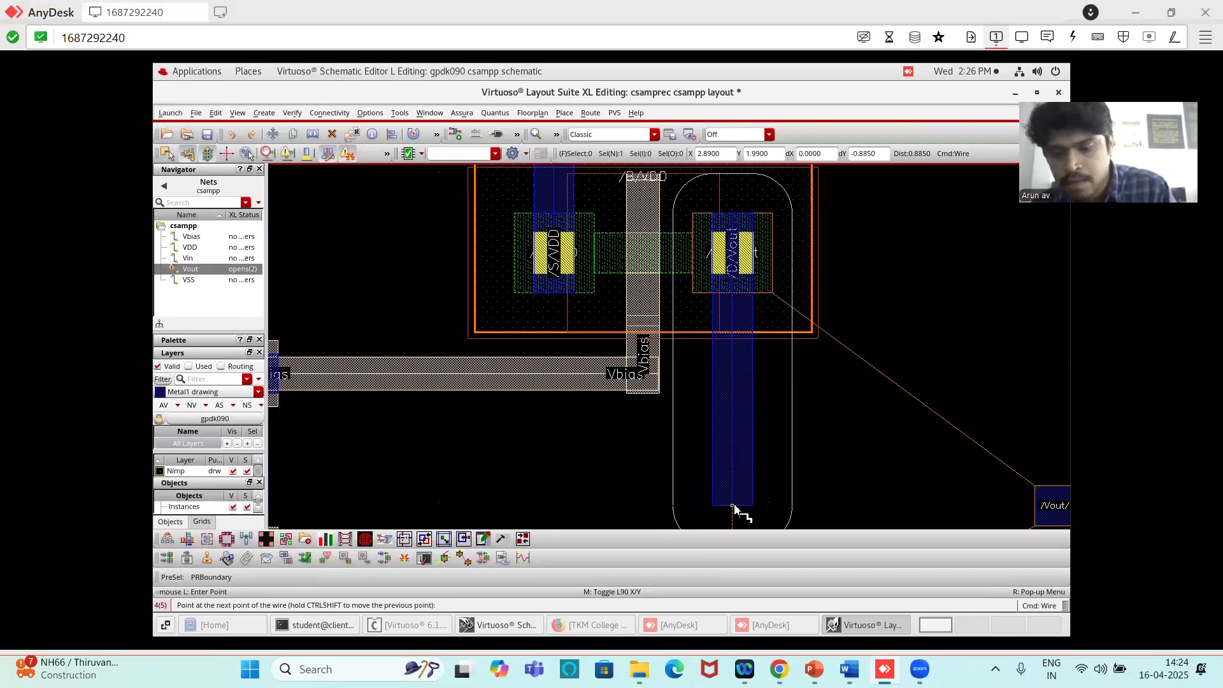
pyautogui.doubleClick(732, 506)
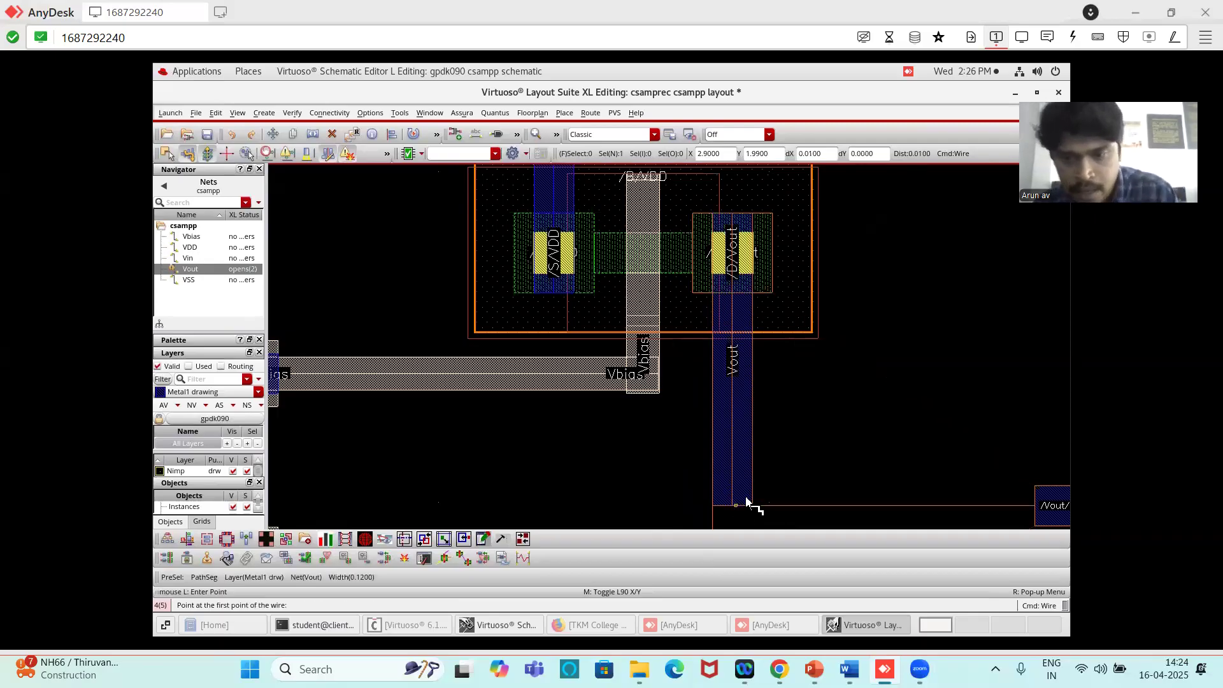
# - Route a Metal1 Vout wire from the NMOS drain straight up about 0.855 µm to join the wire coming down from the PMOS drain
pyautogui.scroll(-2, 788, 438)
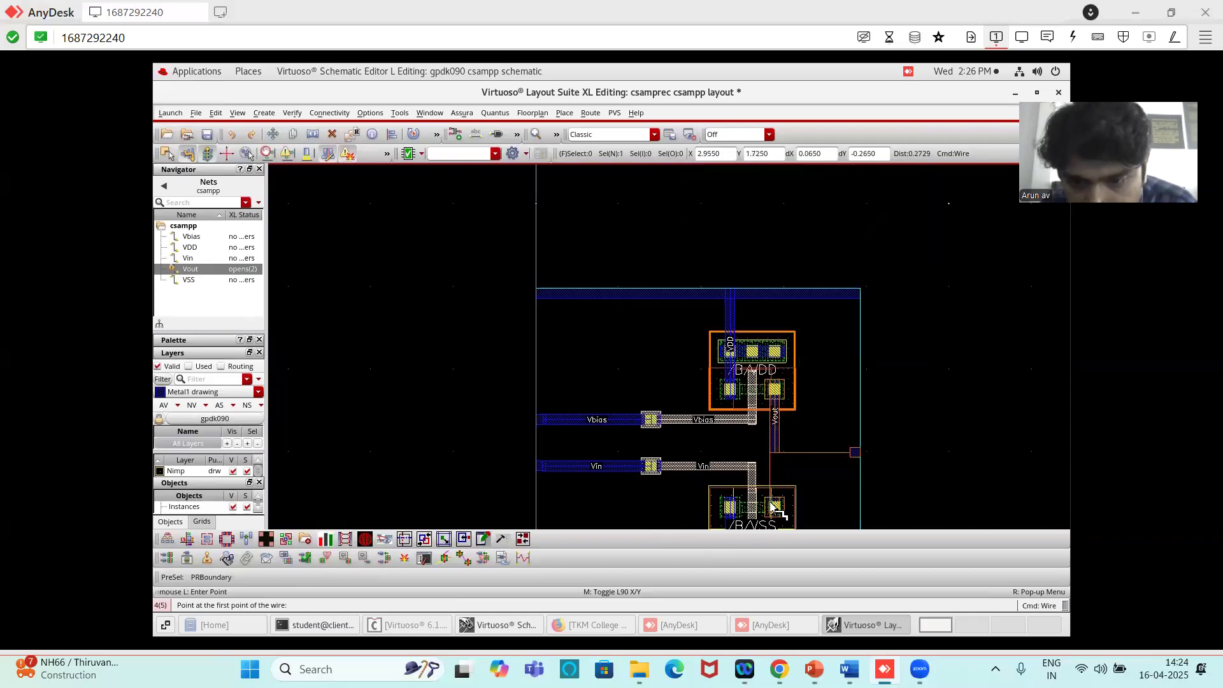
pyautogui.scroll(1, 769, 515)
pyautogui.scroll(2, 792, 450)
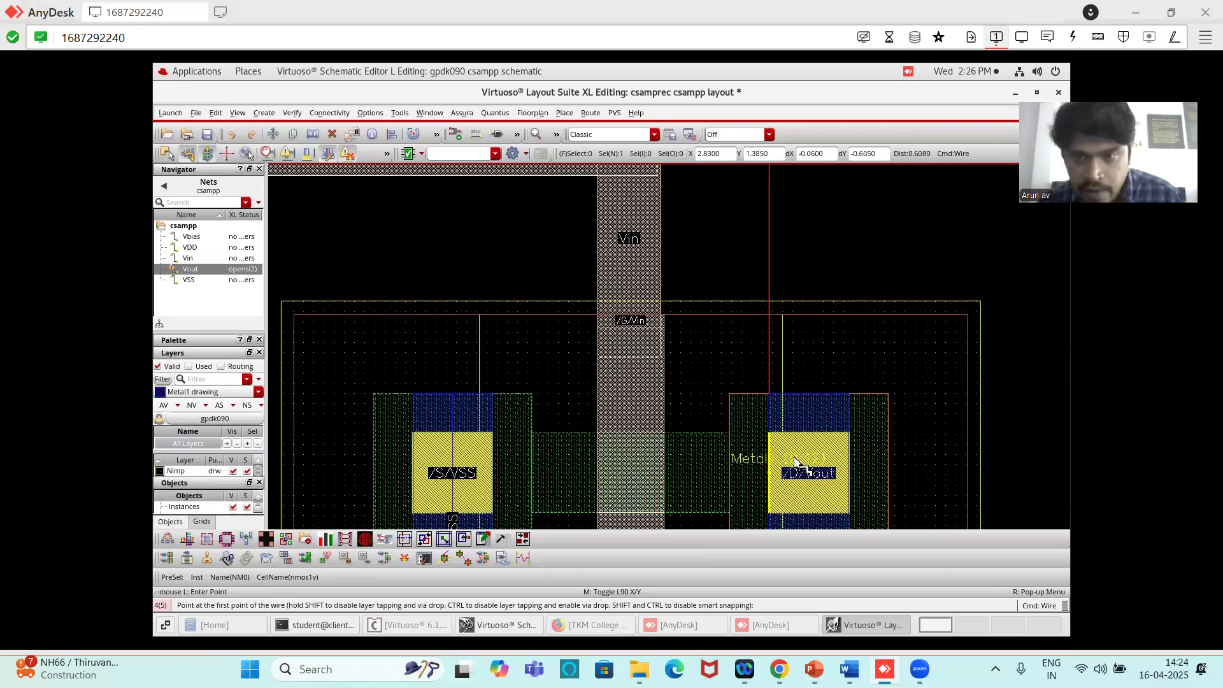
pyautogui.scroll(-1, 791, 449)
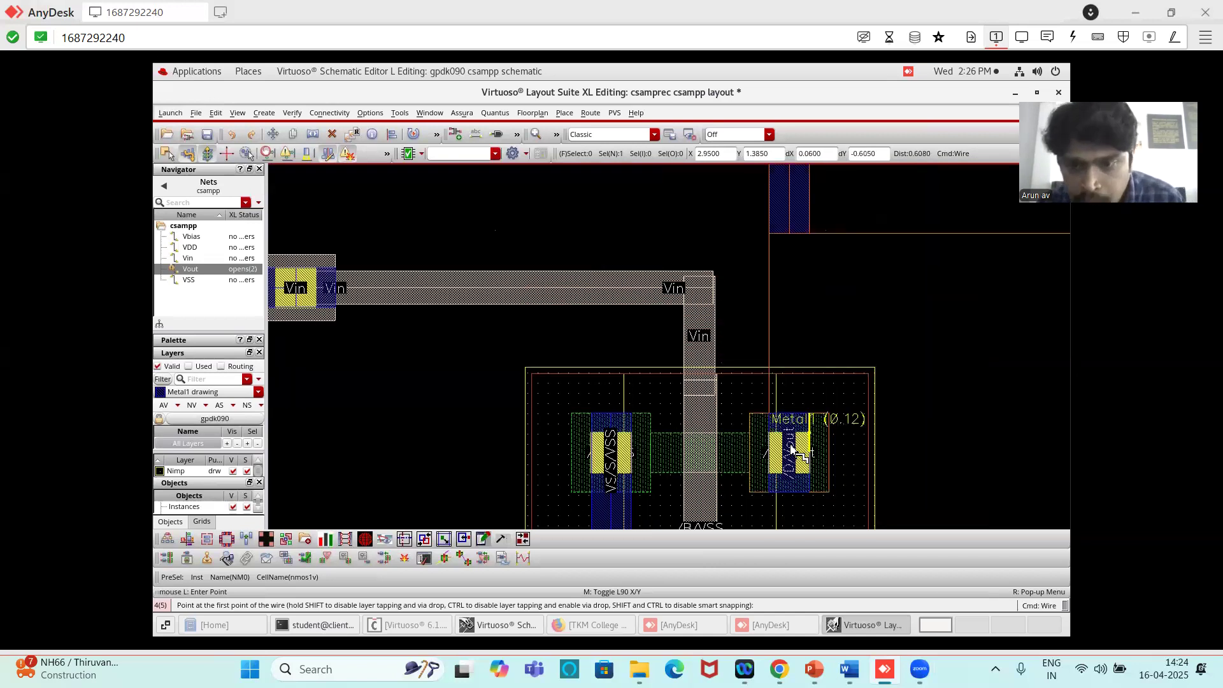
pyautogui.click(790, 494)
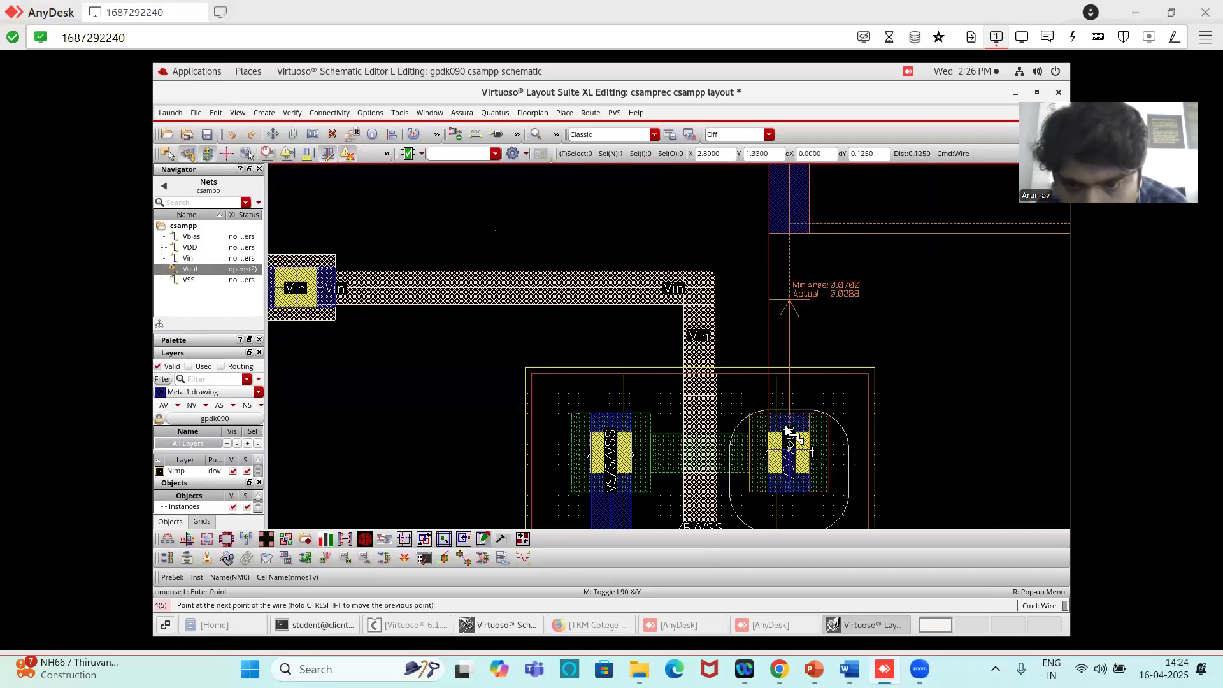
pyautogui.doubleClick(791, 216)
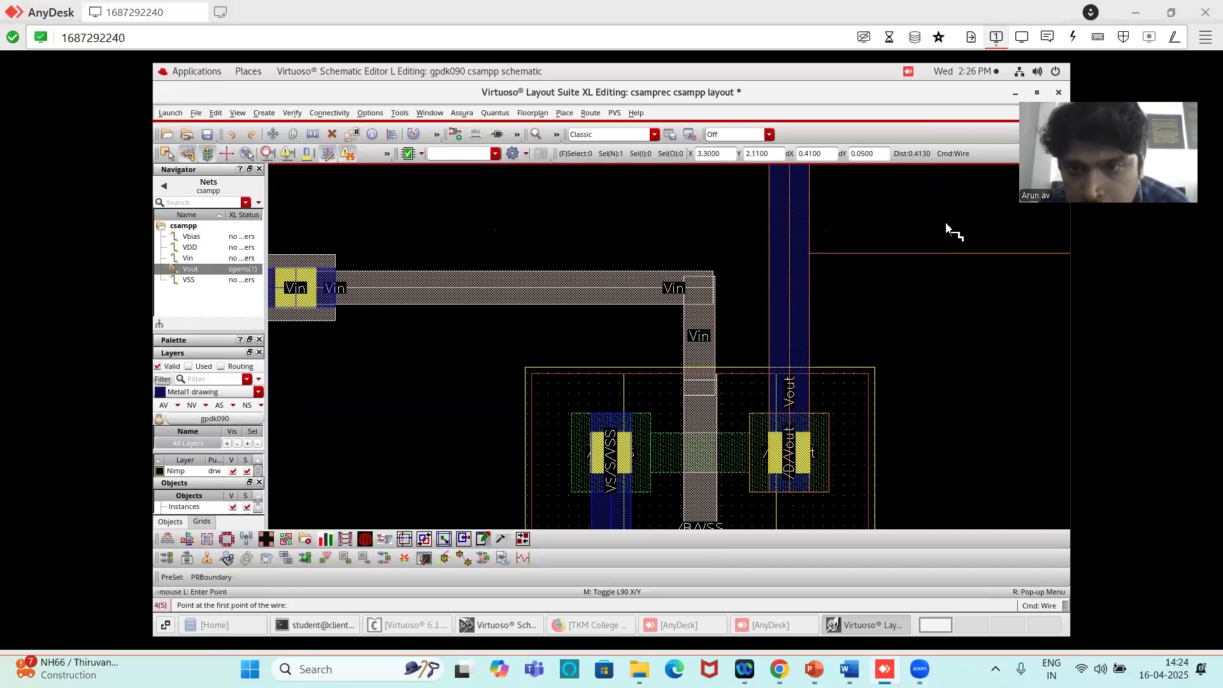
# - Route a horizontal Metal1 Vout wire about 1.025 µm long from the vertical drain wire rightward to just above the Vout pin
pyautogui.keyDown('ctrl'); pyautogui.scroll(-1, 939, 267); pyautogui.keyUp('ctrl')
pyautogui.keyDown('ctrl'); pyautogui.scroll(-1, 939, 267); pyautogui.keyUp('ctrl')
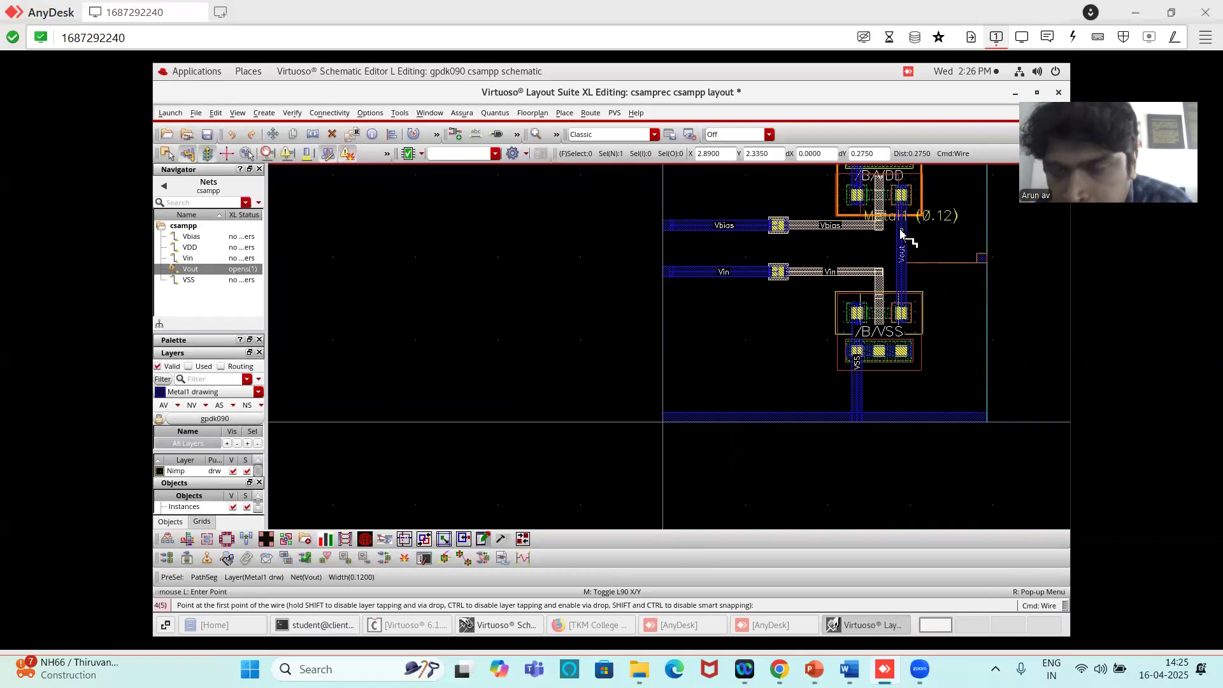
pyautogui.keyDown('ctrl'); pyautogui.scroll(3, 905, 241); pyautogui.keyUp('ctrl')
pyautogui.keyDown('ctrl'); pyautogui.scroll(-2, 901, 246); pyautogui.keyUp('ctrl')
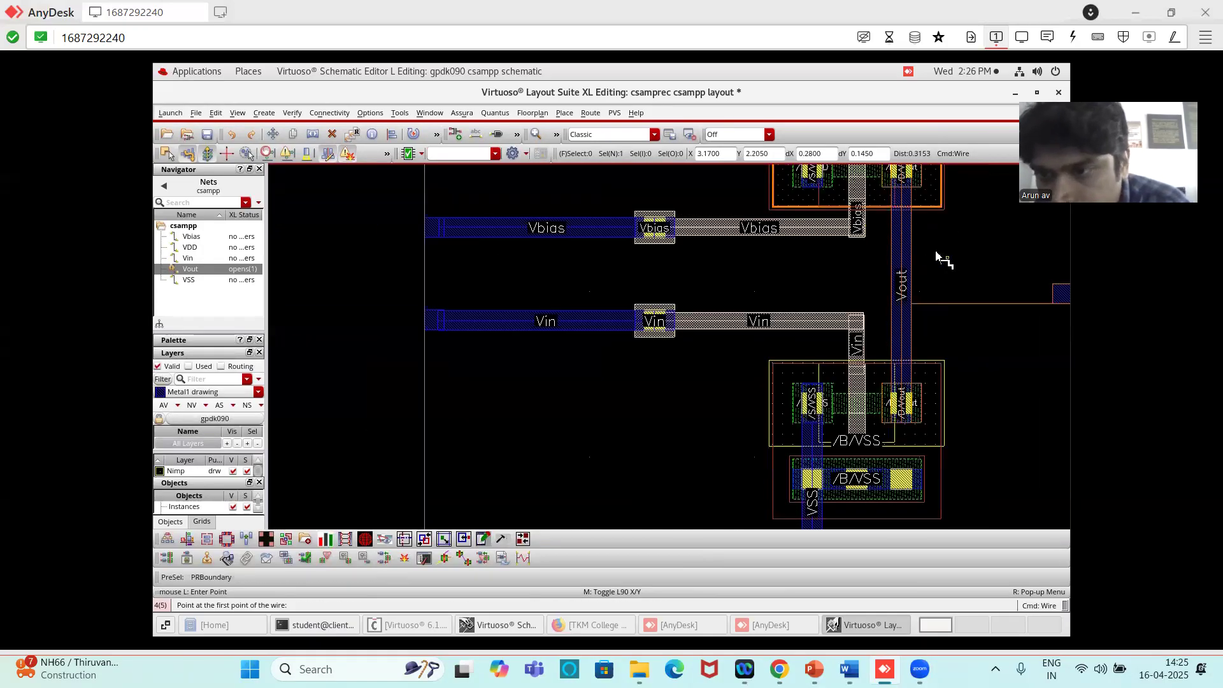
pyautogui.keyDown('ctrl'); pyautogui.scroll(-2, 996, 232); pyautogui.keyUp('ctrl')
pyautogui.keyDown('ctrl'); pyautogui.scroll(4, 996, 231); pyautogui.keyUp('ctrl')
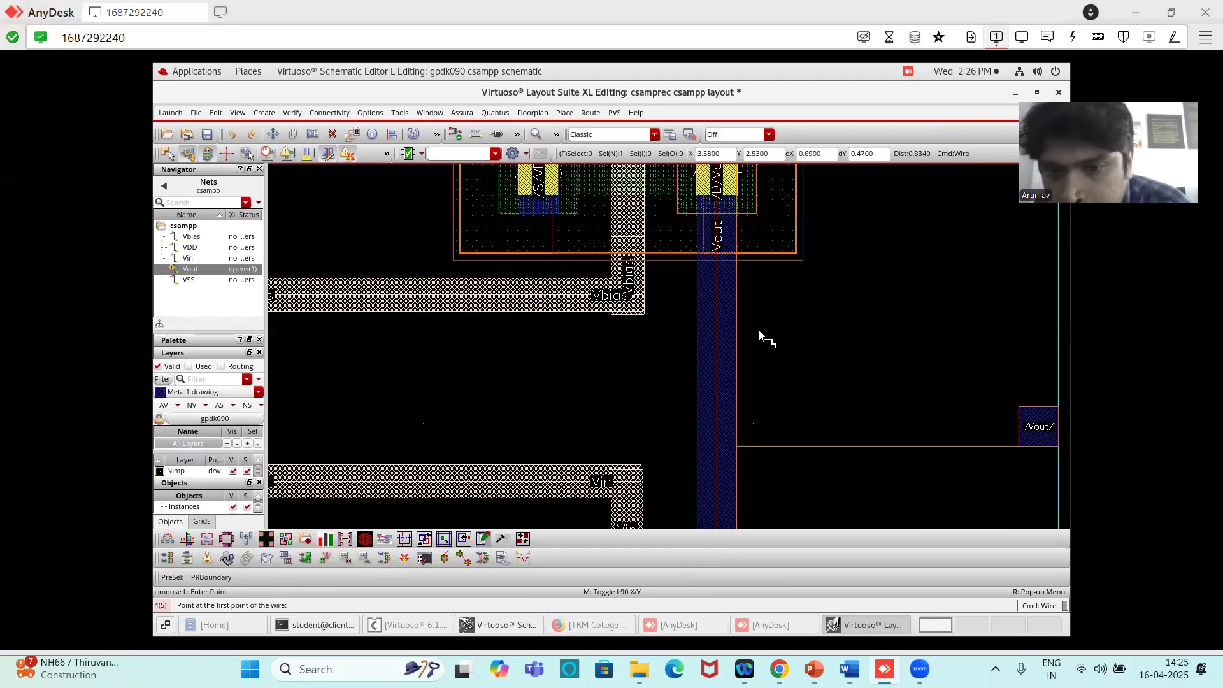
pyautogui.click(702, 348)
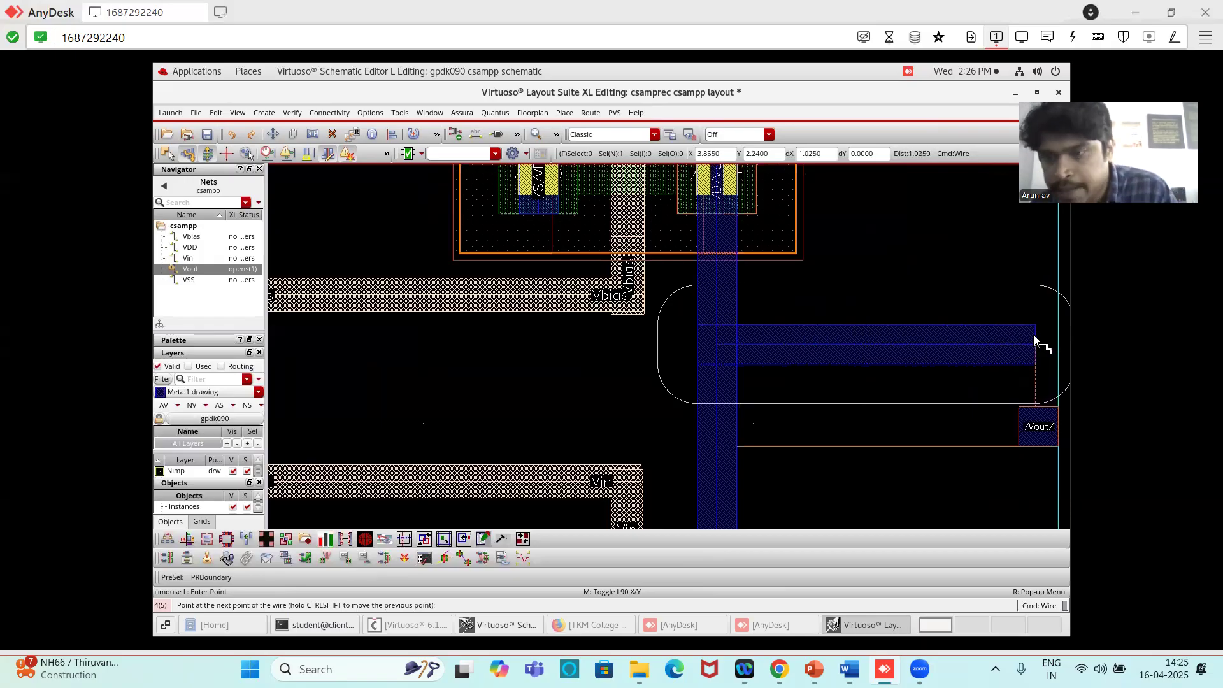
pyautogui.doubleClick(1035, 339)
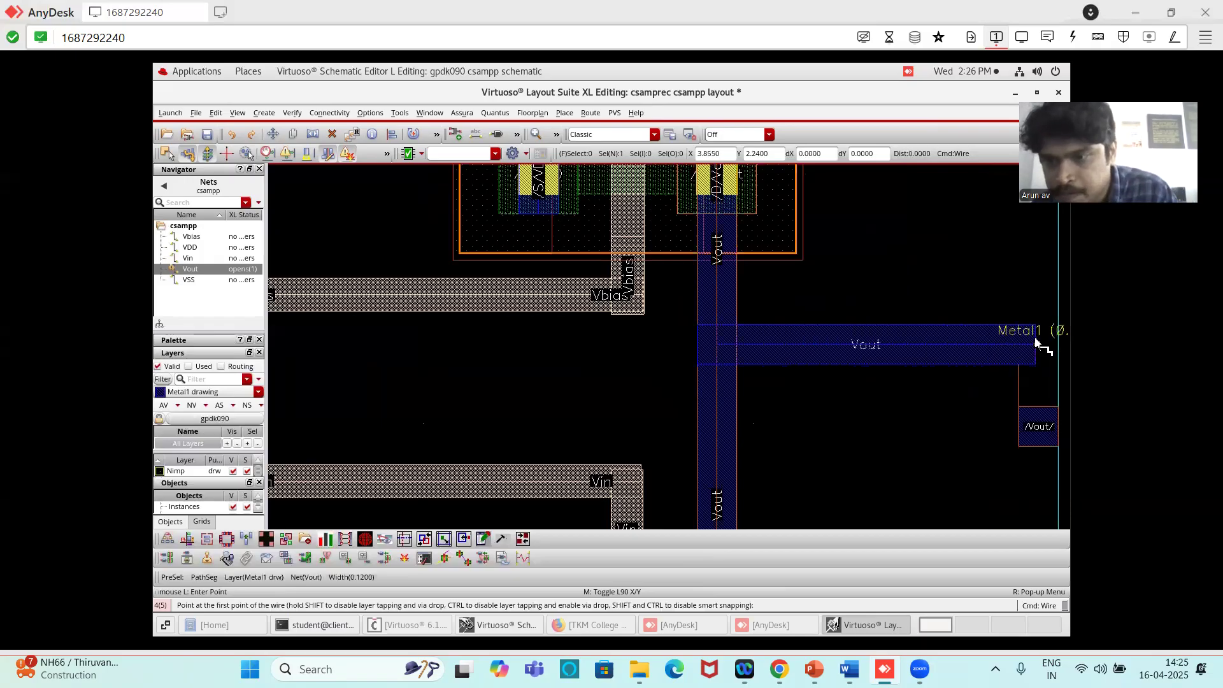
pyautogui.press('Escape')
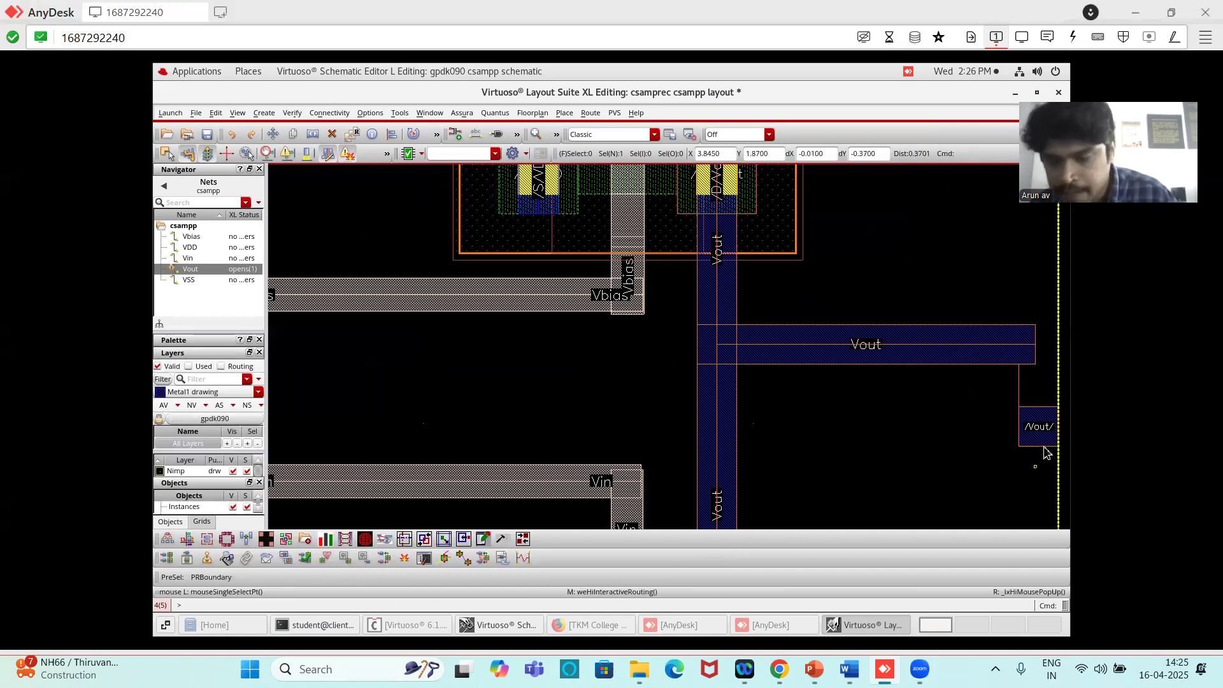
# - Move the Vout pin straight up 0.25 µm onto the free end of the horizontal Vout wire, keeping it against the cell boundary
pyautogui.click(1037, 438)
pyautogui.press('m')
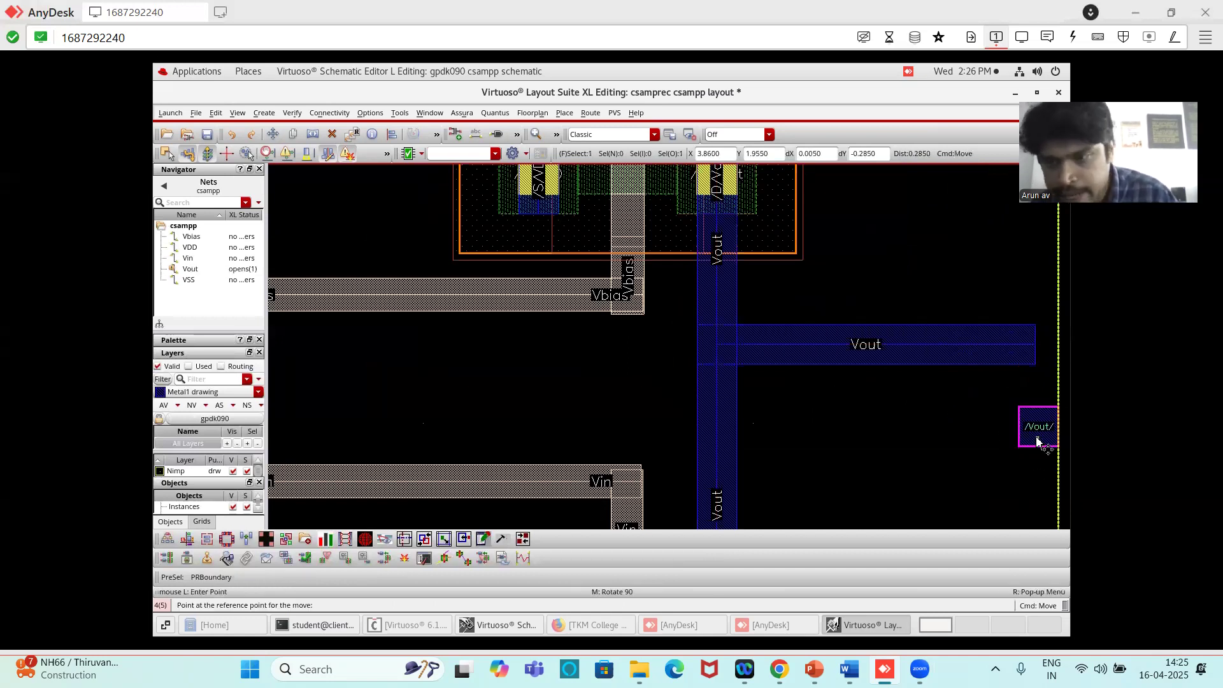
pyautogui.click(1037, 440)
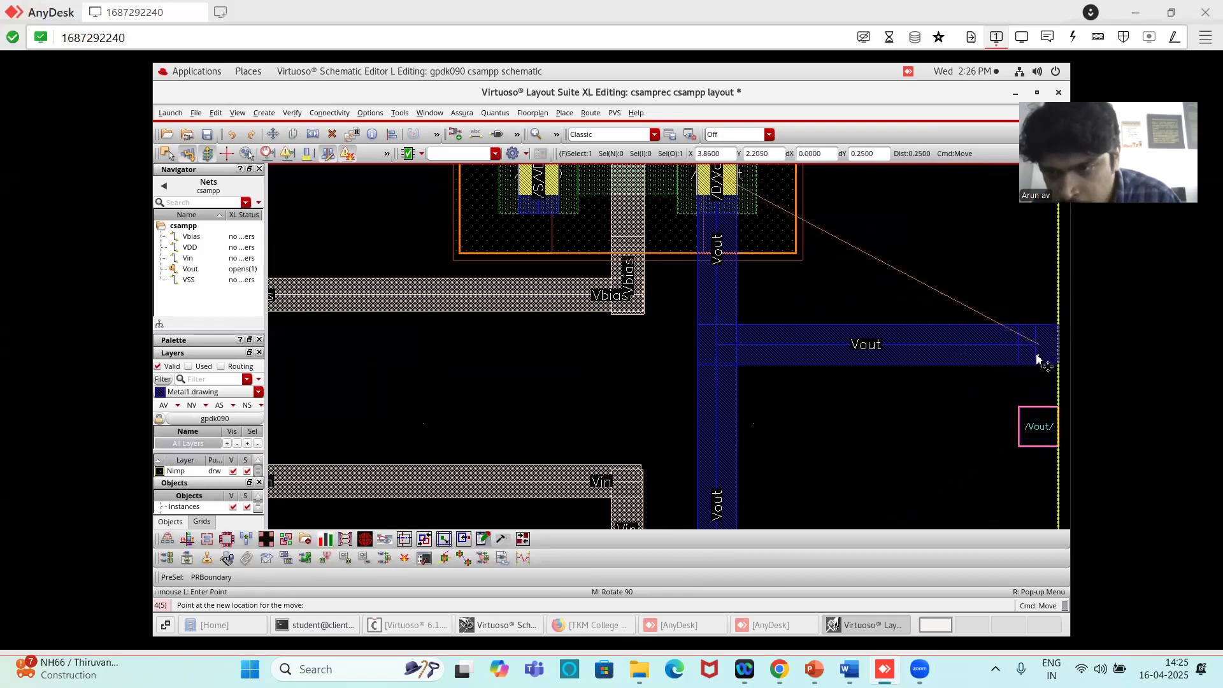
pyautogui.click(1036, 357)
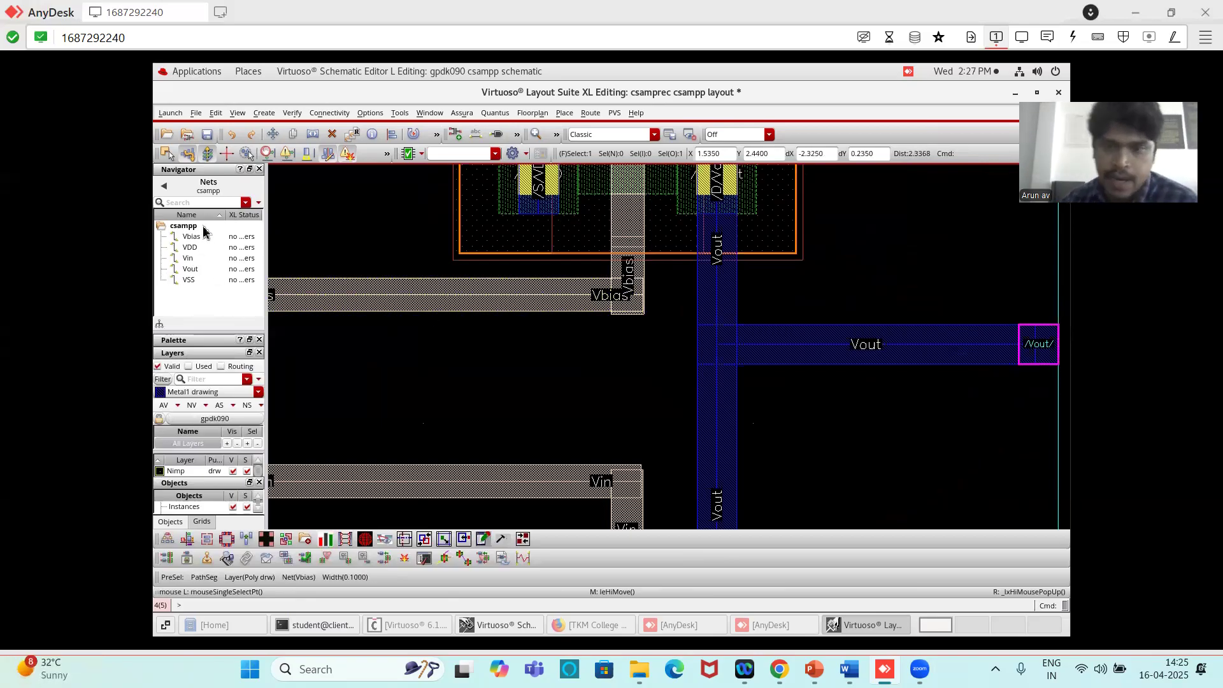
pyautogui.press('f')
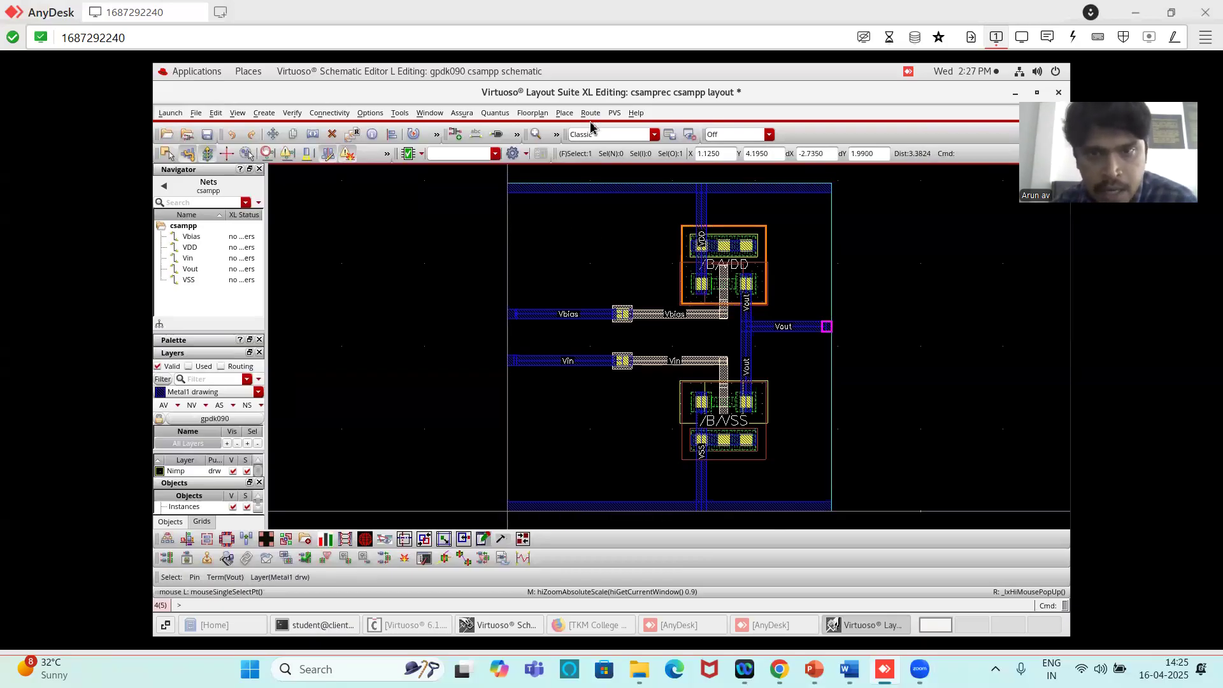
pyautogui.click(615, 115)
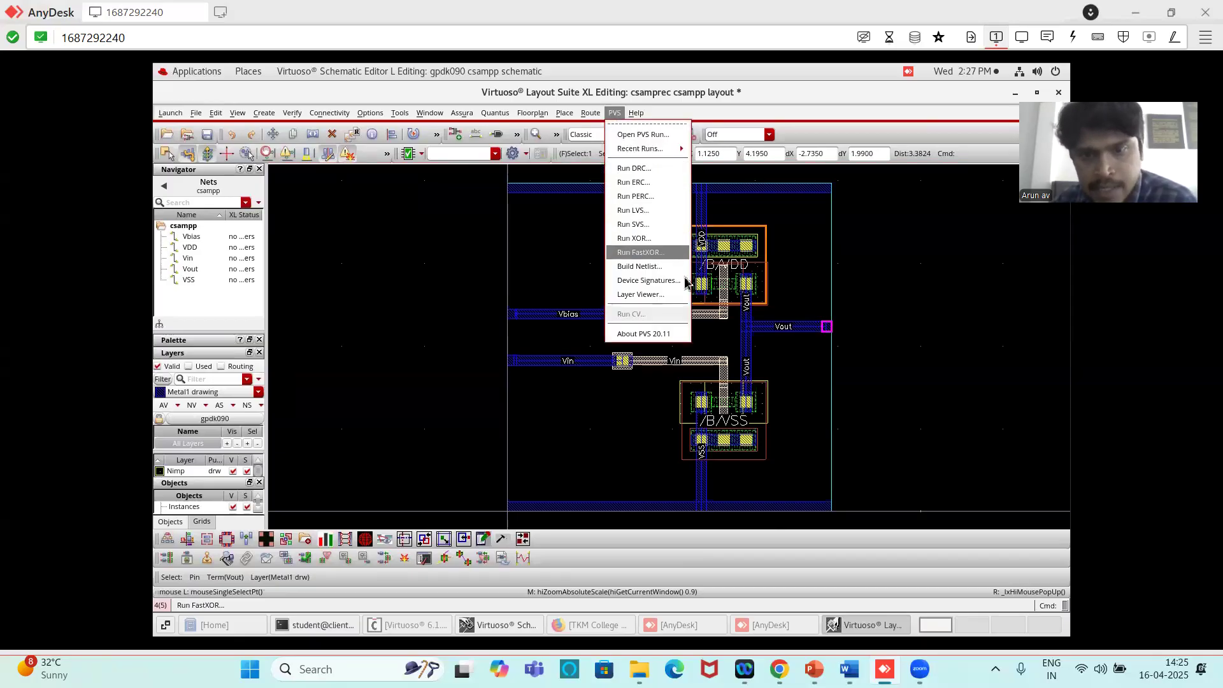
pyautogui.click(847, 76)
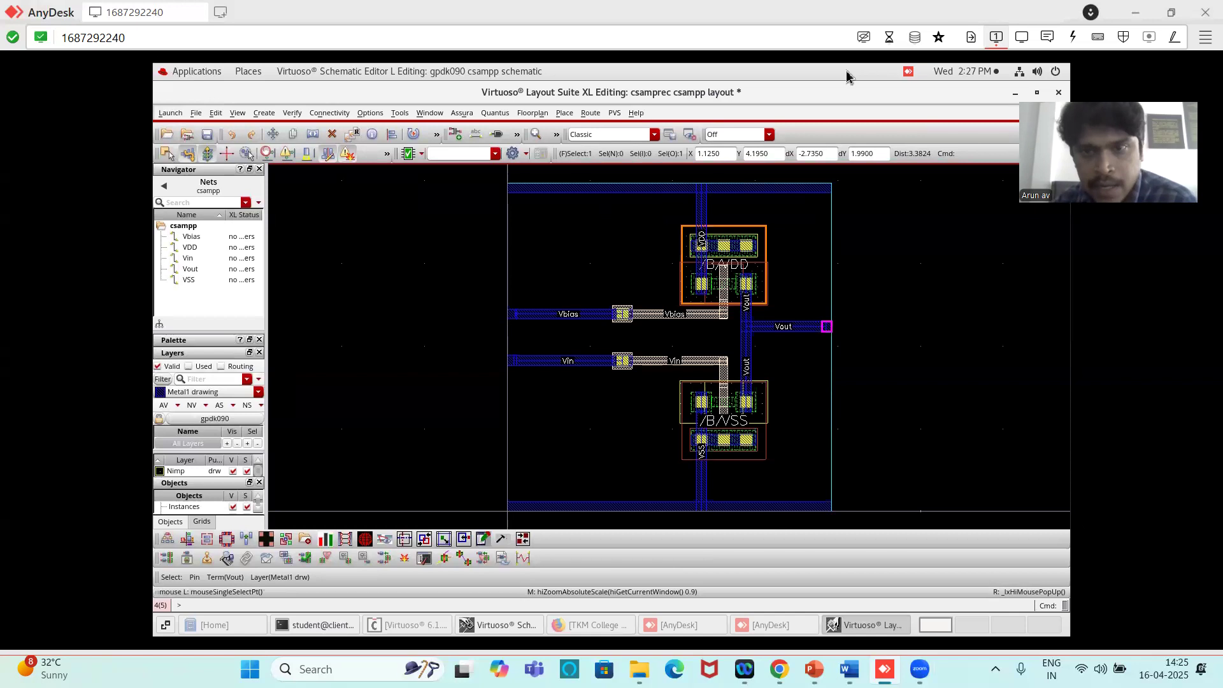